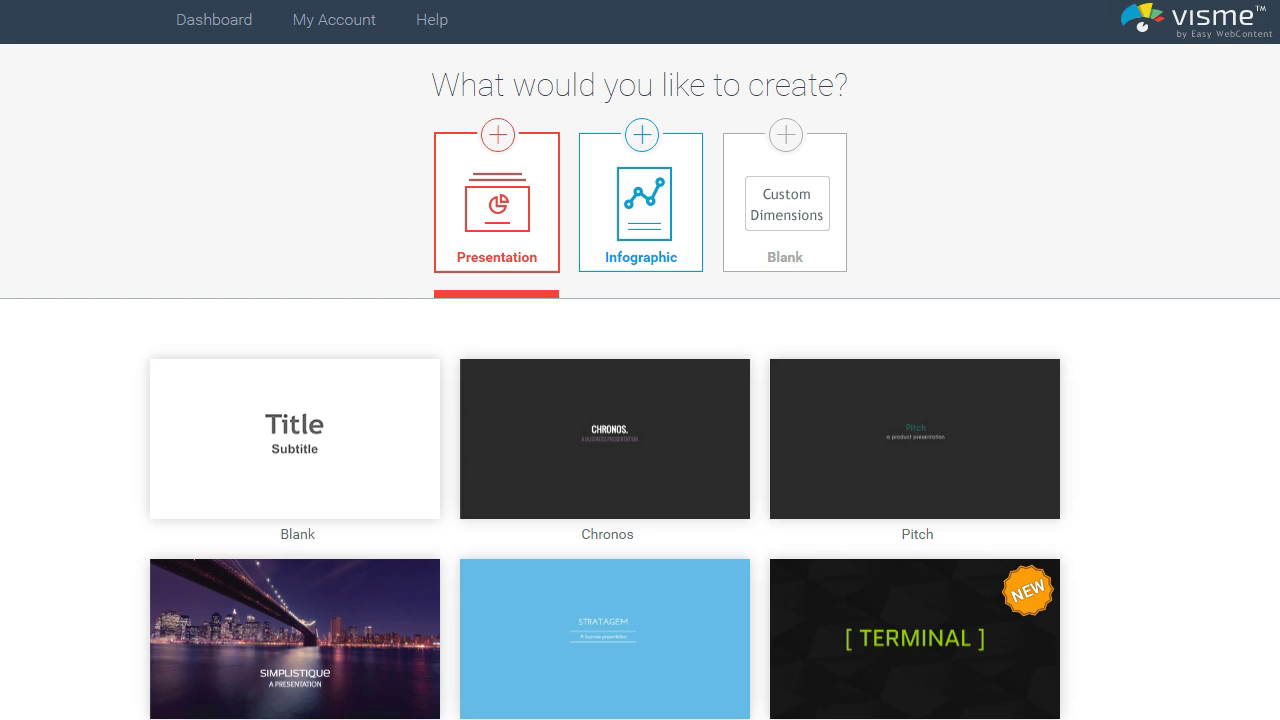
Browse the presentation templates and start a new presentation from the Annual template
scroll(640, 400, "down", 2)
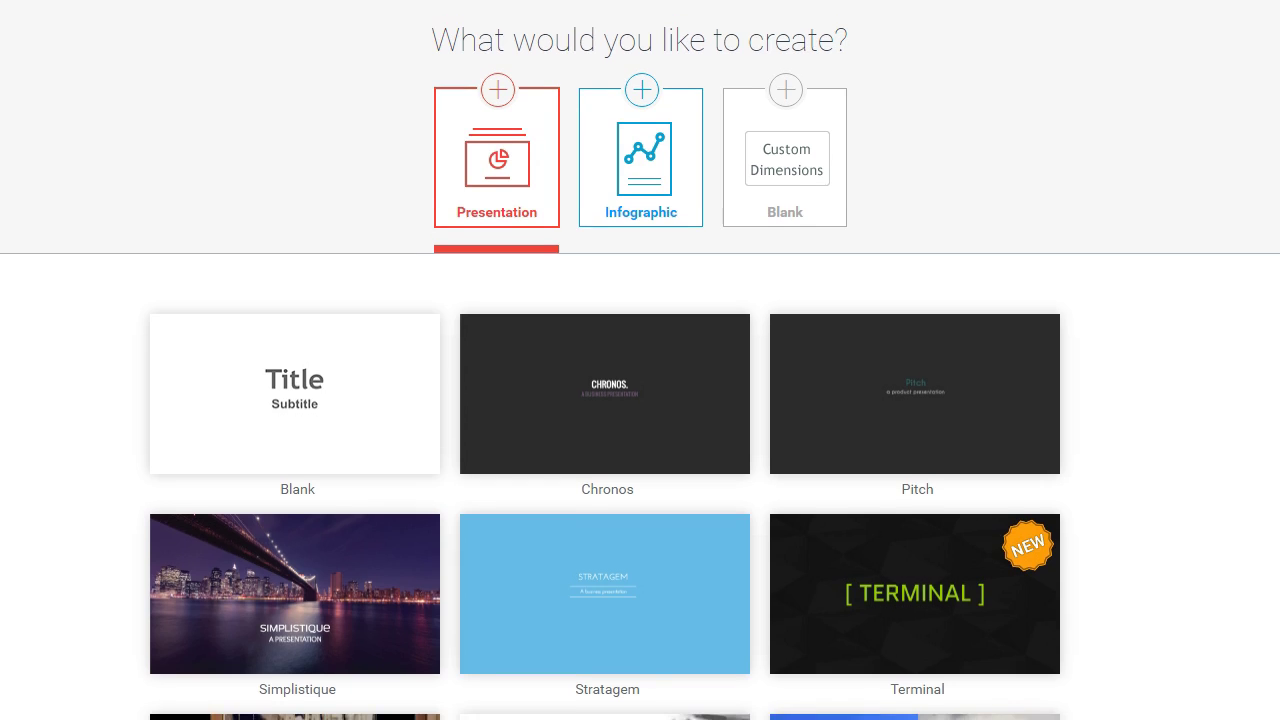
scroll(640, 400, "down", 3)
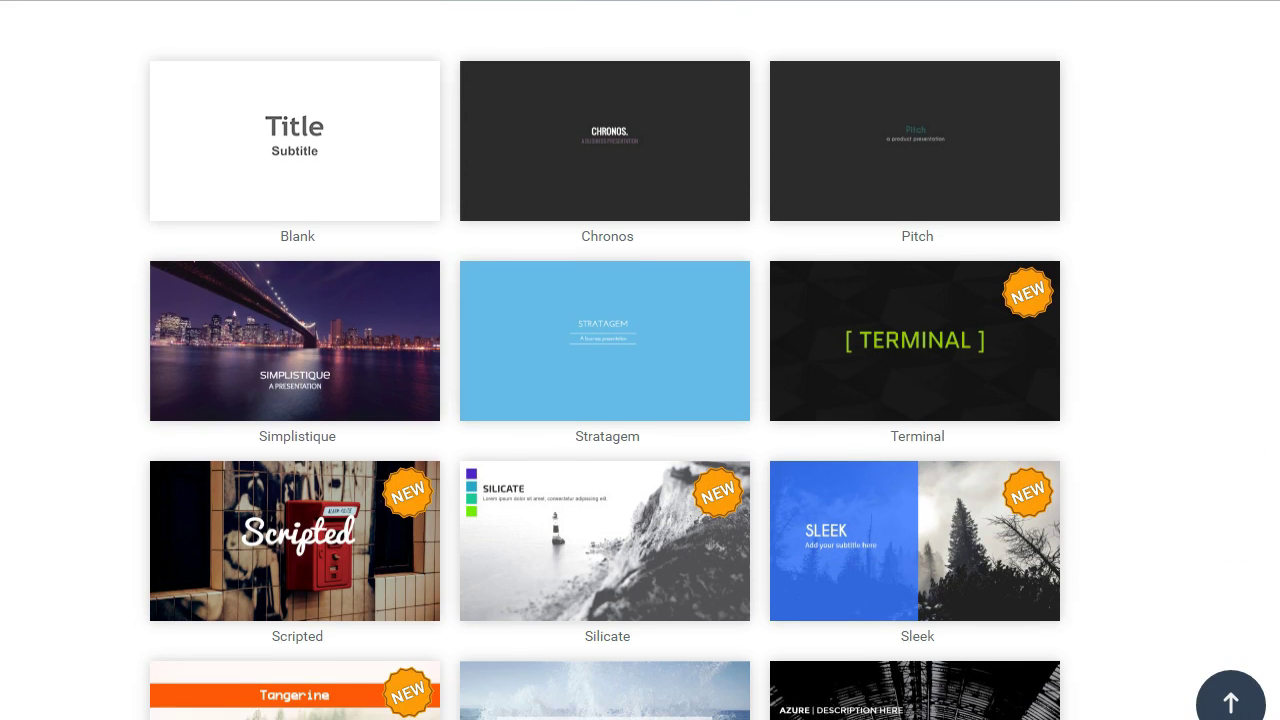
scroll(640, 400, "down", 1)
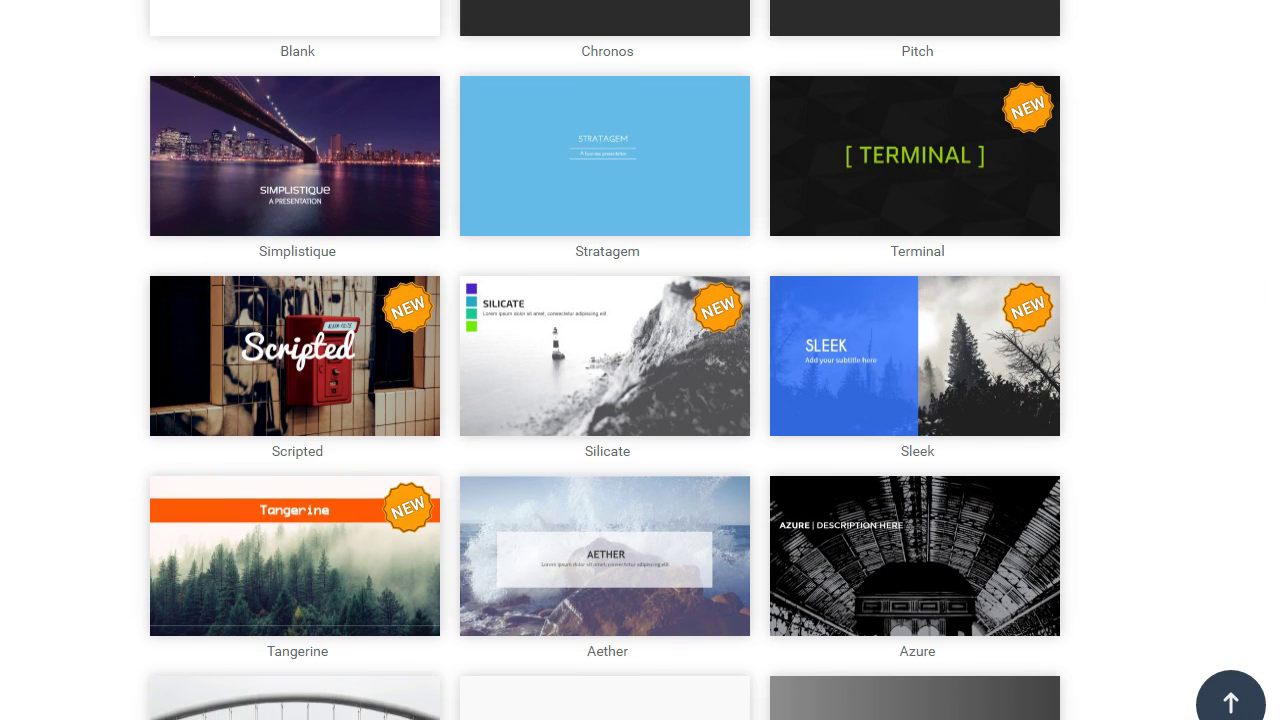
scroll(640, 400, "down", 4)
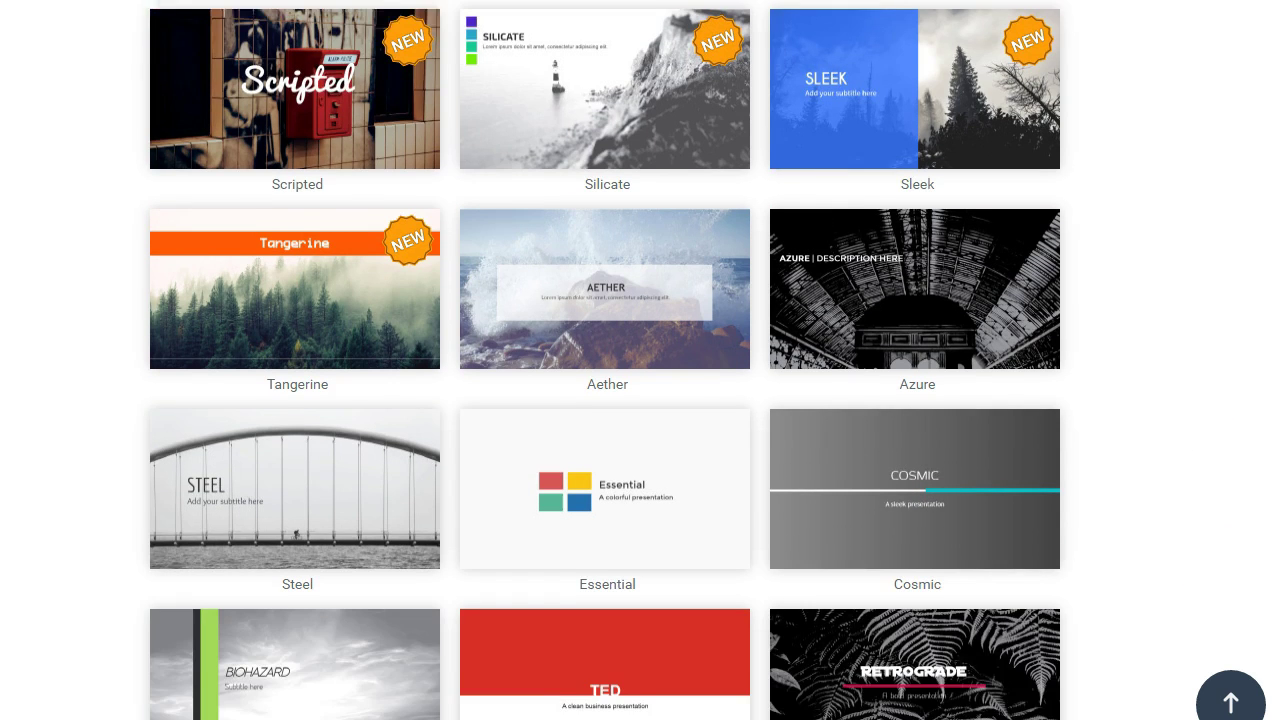
scroll(605, 360, "down", 8)
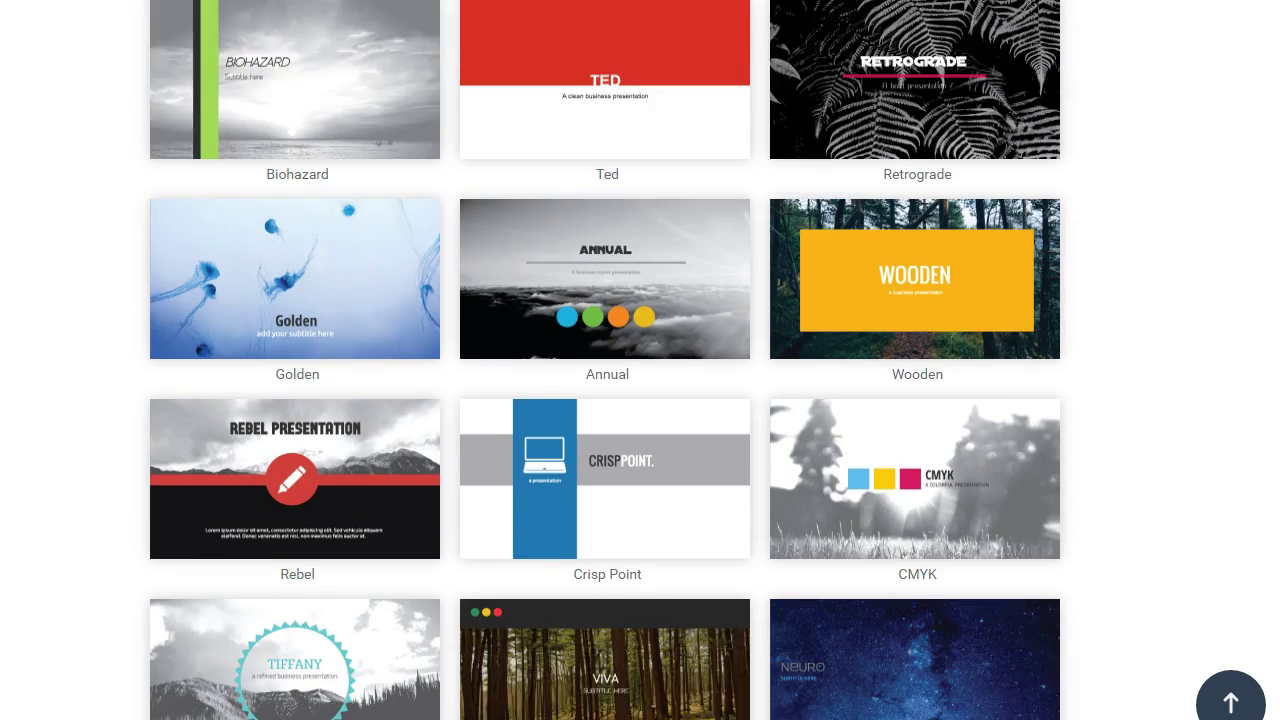
scroll(605, 360, "down", 1)
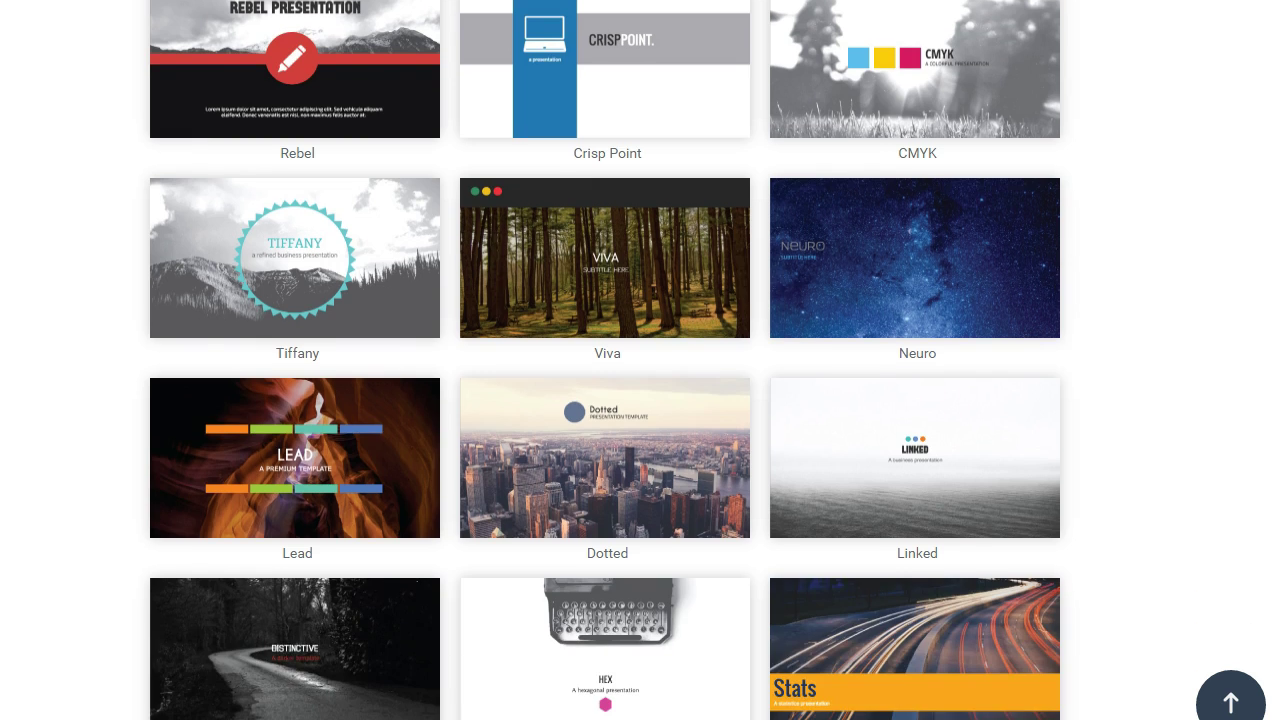
scroll(1022, 463, "up", 6)
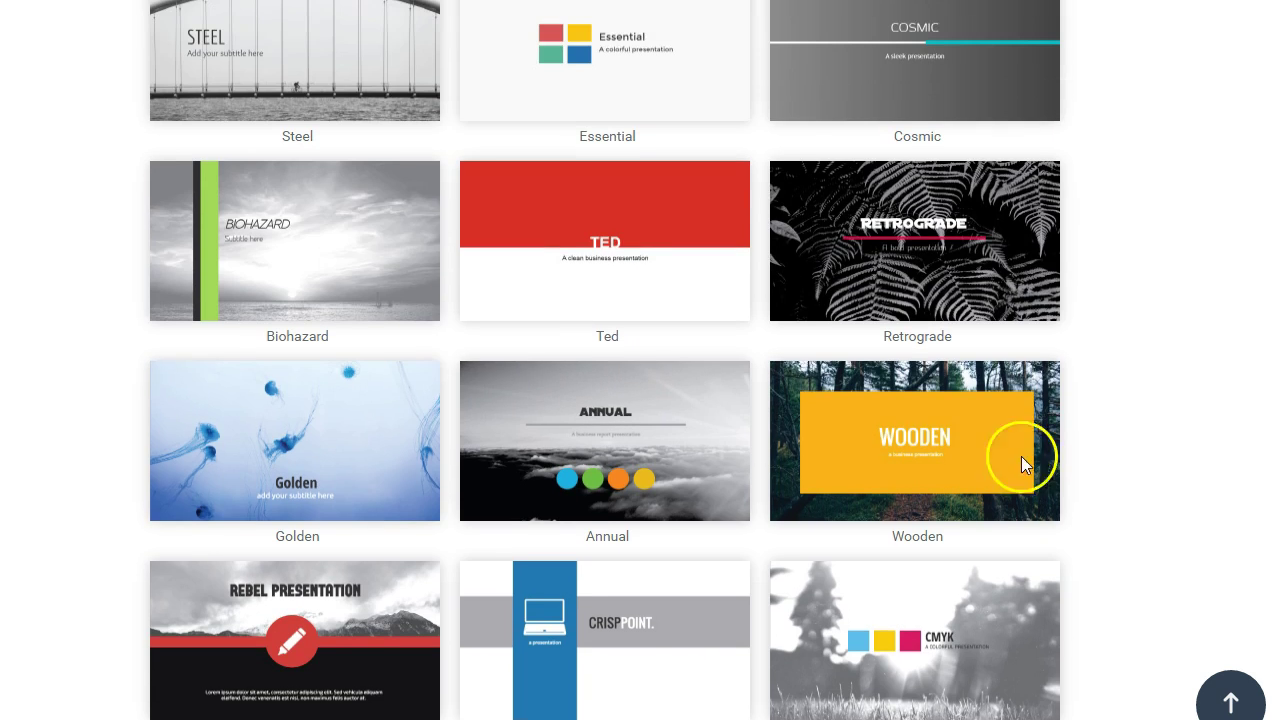
mouse_move(586, 448)
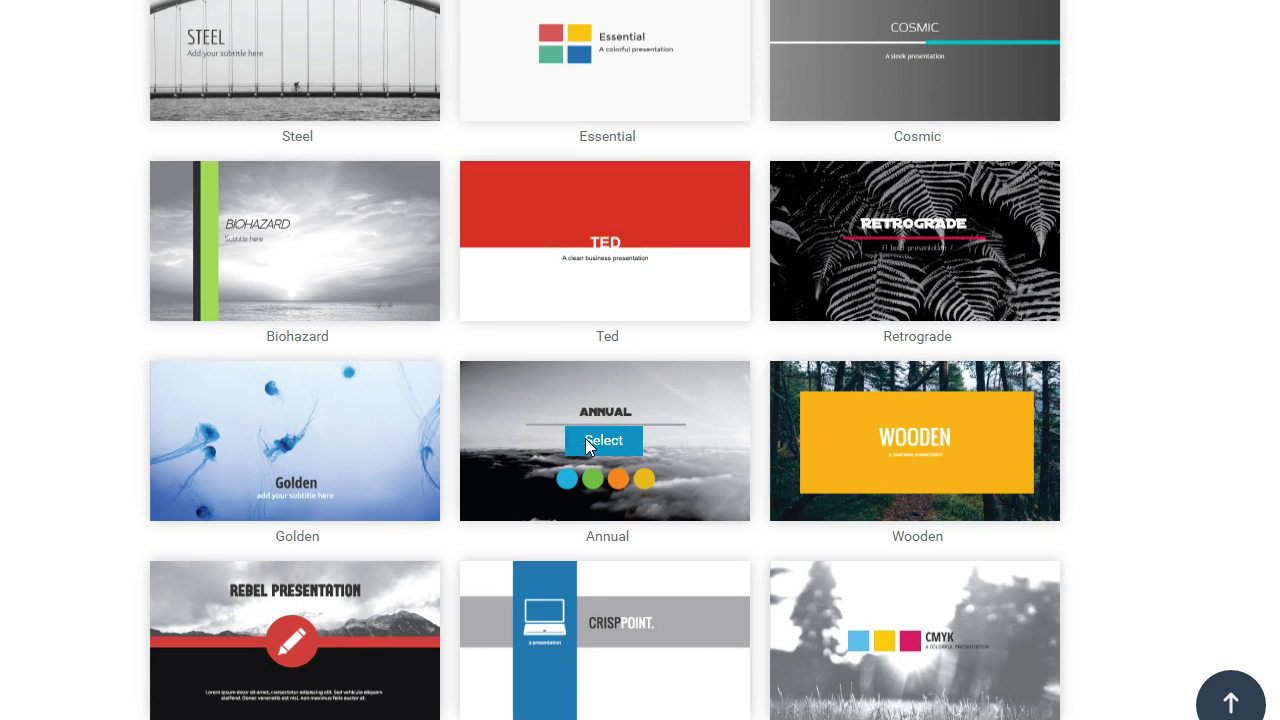
left_click(603, 441)
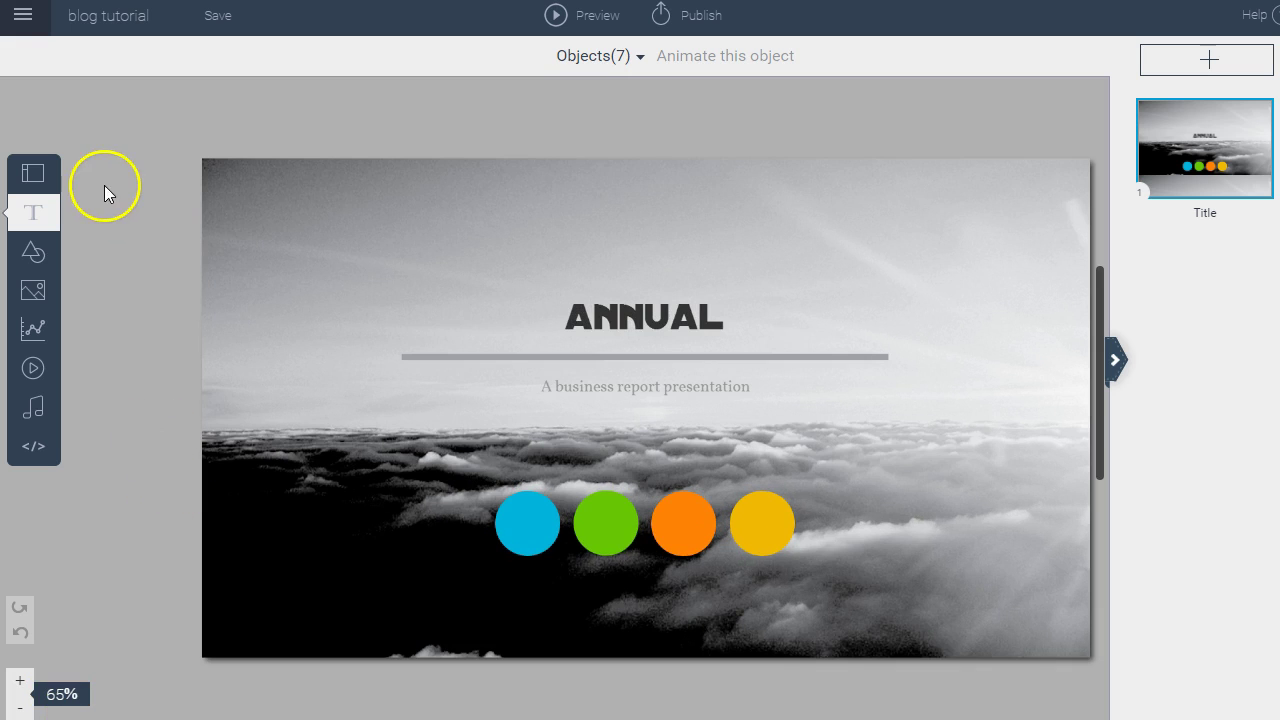
Replace the title slide's cloud photo background with a solid medium blue one, trying solid black on the way
left_click(45, 180)
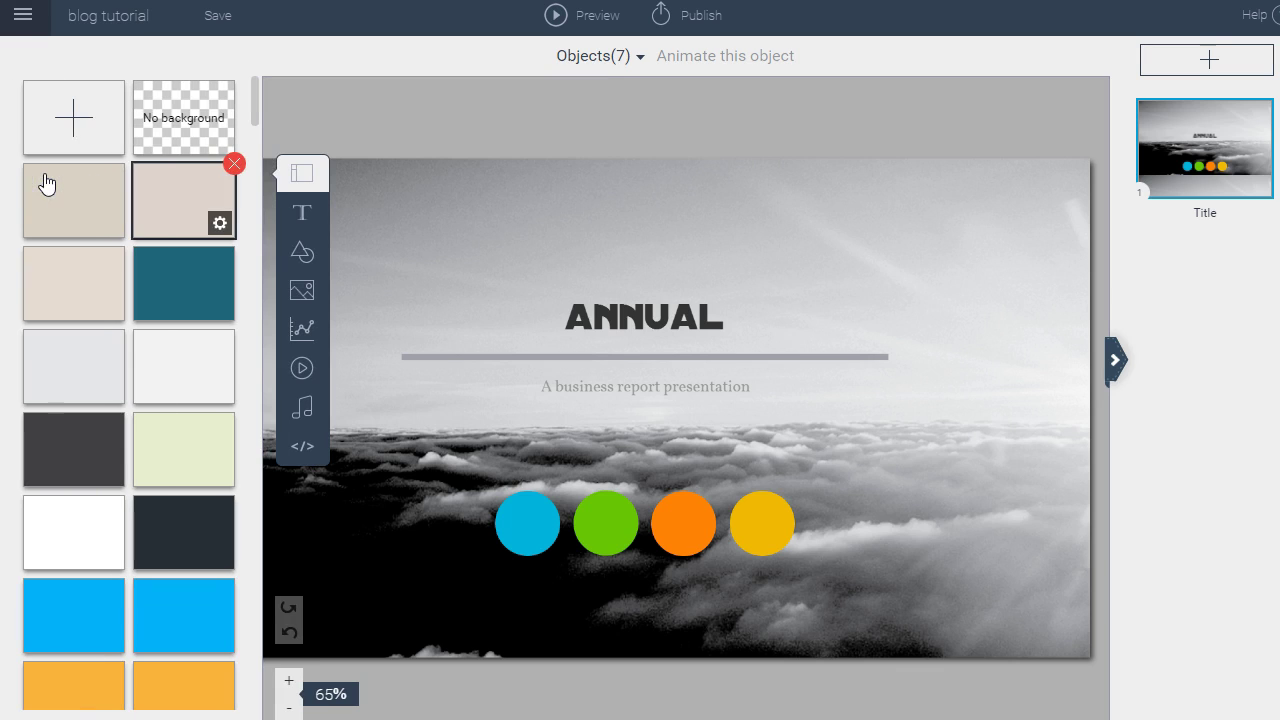
left_click(171, 147)
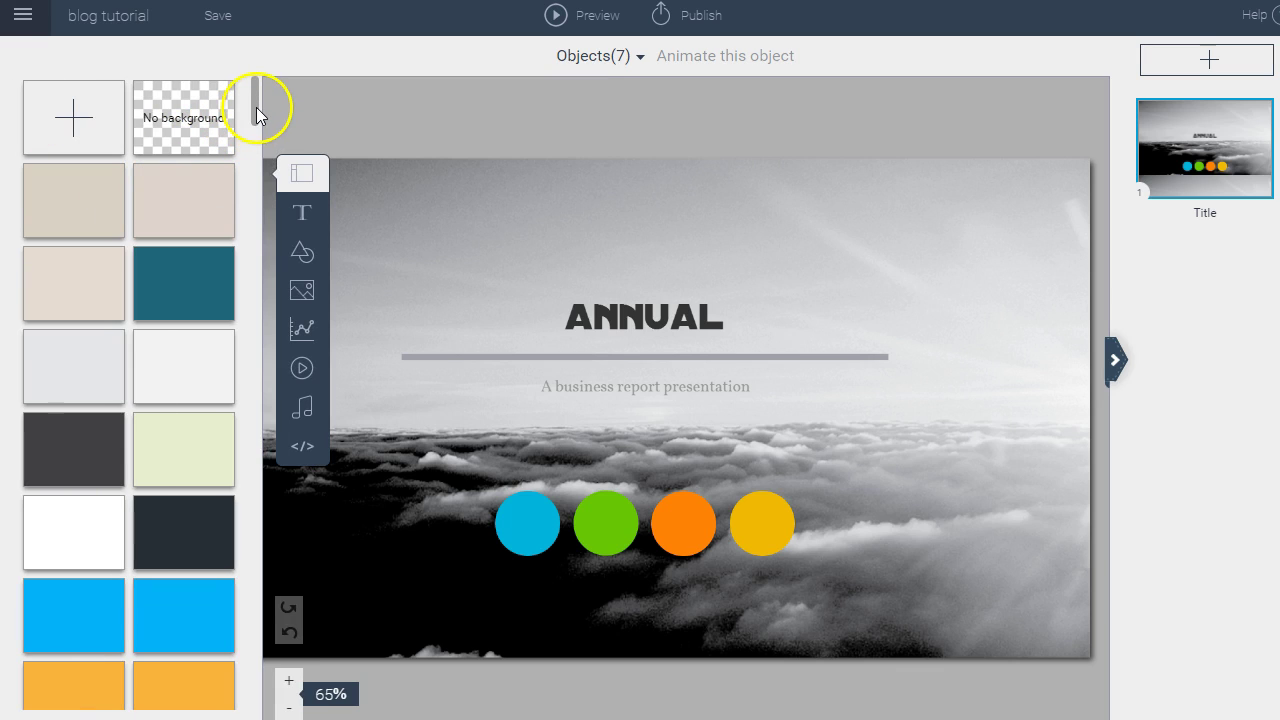
left_click_drag(257, 112, 257, 207)
left_click(203, 300)
left_click(177, 492)
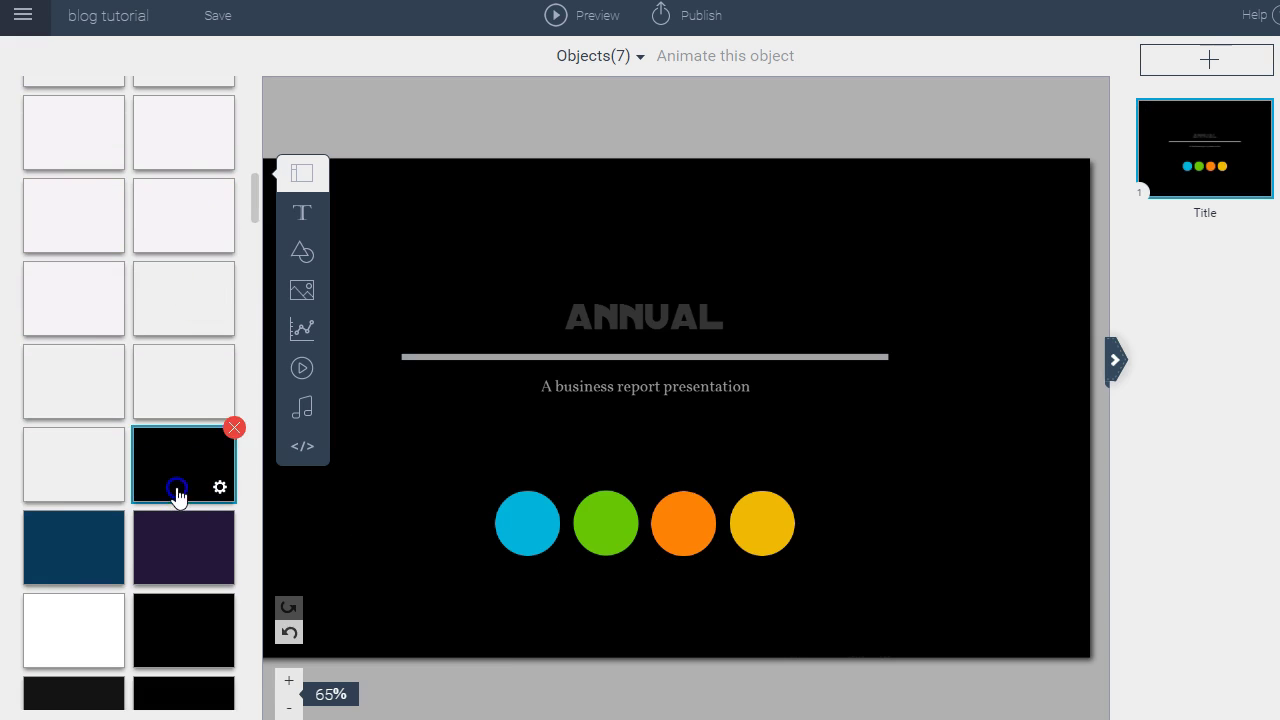
left_click_drag(255, 206, 247, 95)
left_click(100, 342)
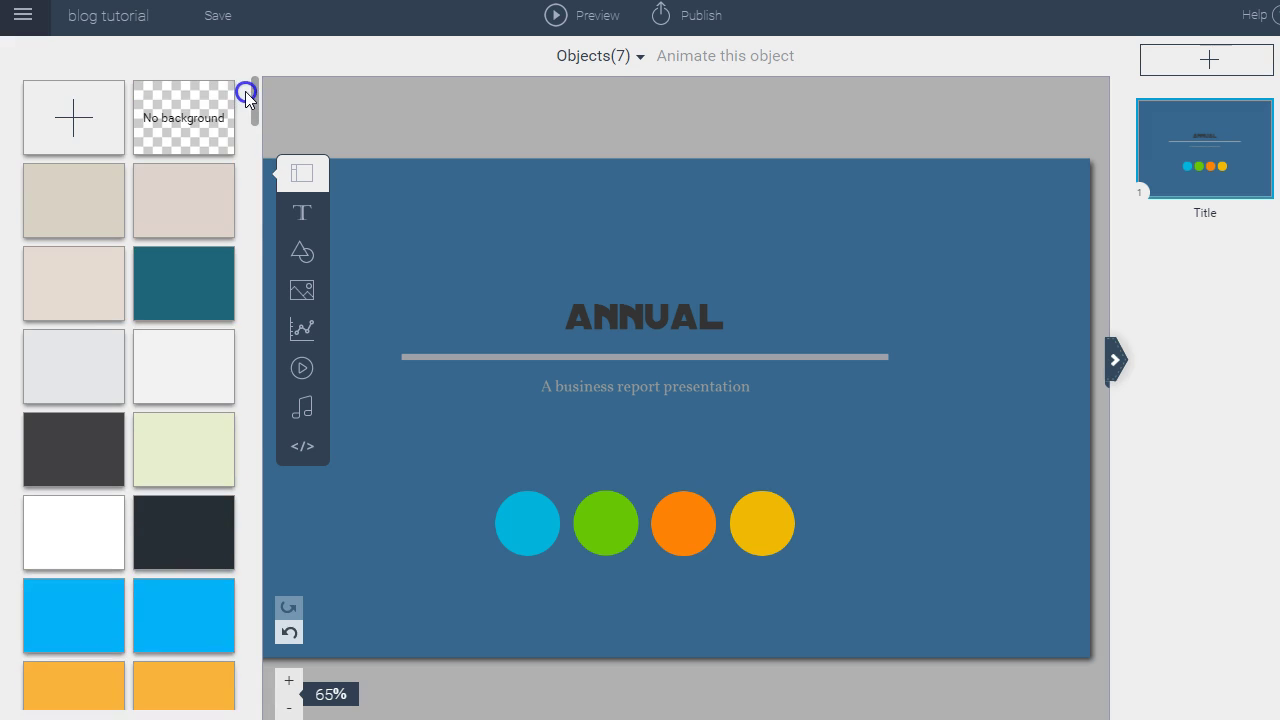
Examine the gradient and image options for adding a new background without creating one
left_click(87, 120)
left_click(508, 206)
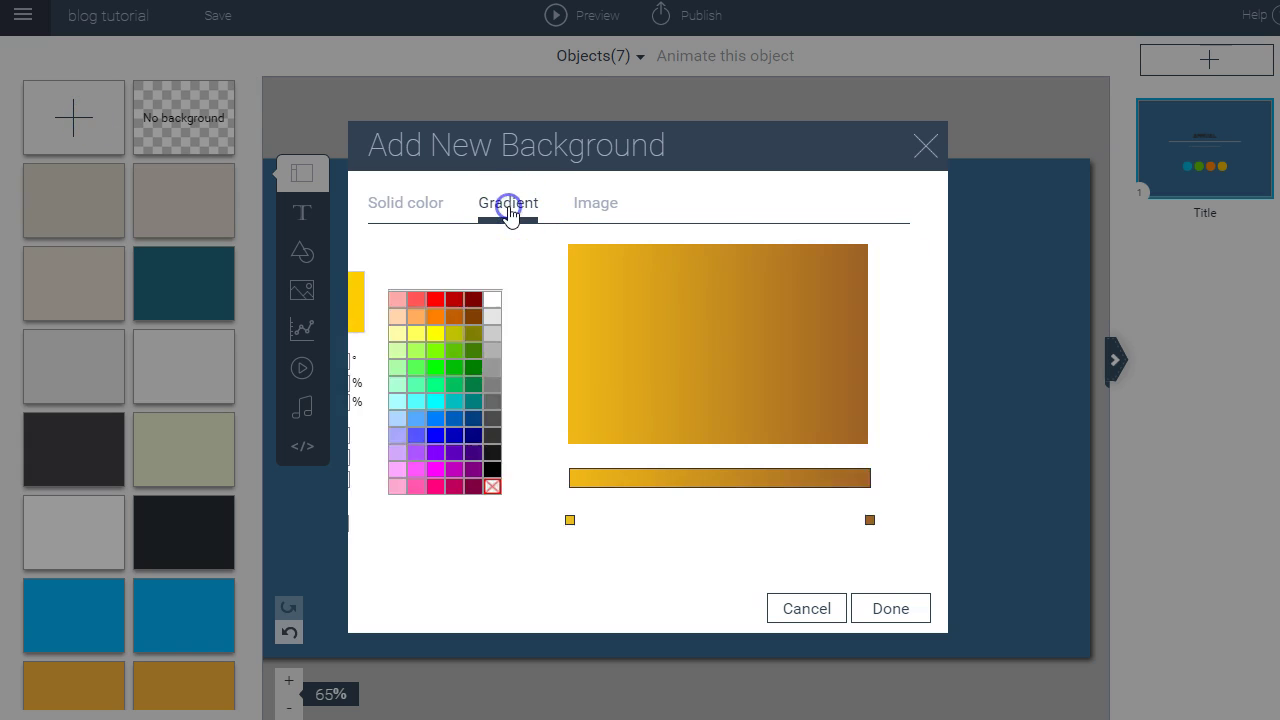
left_click(592, 207)
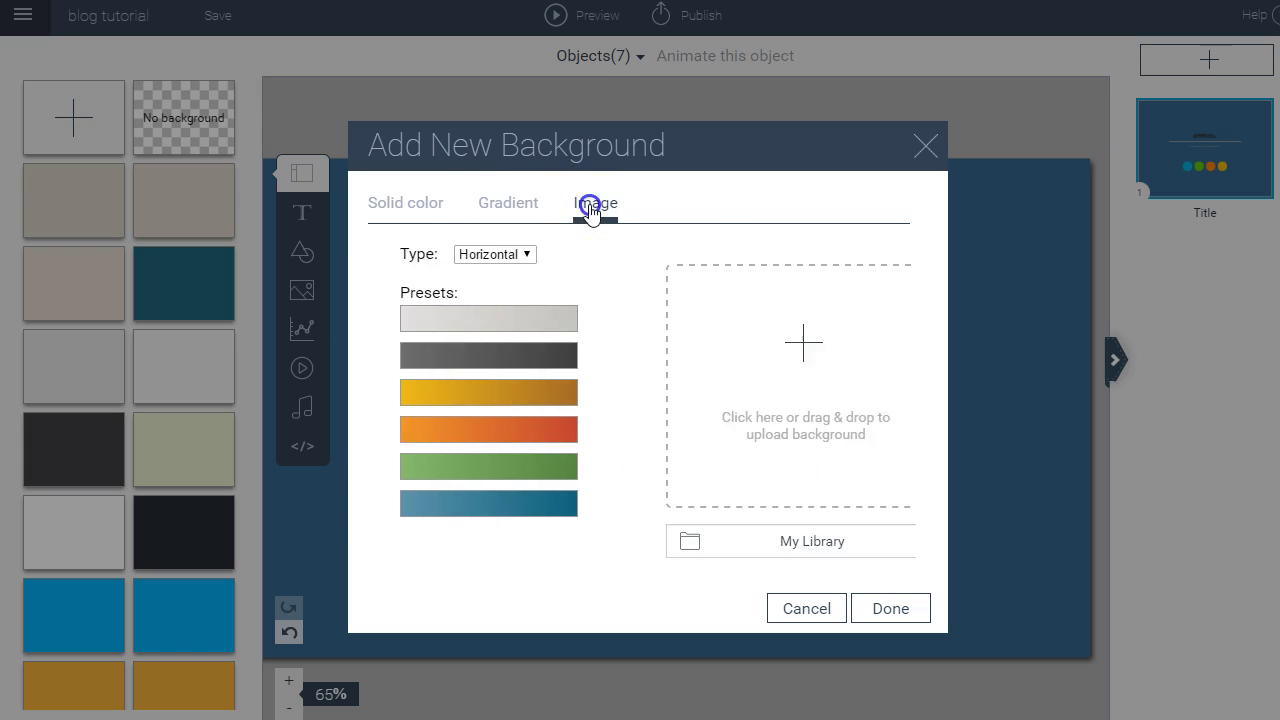
left_click(806, 608)
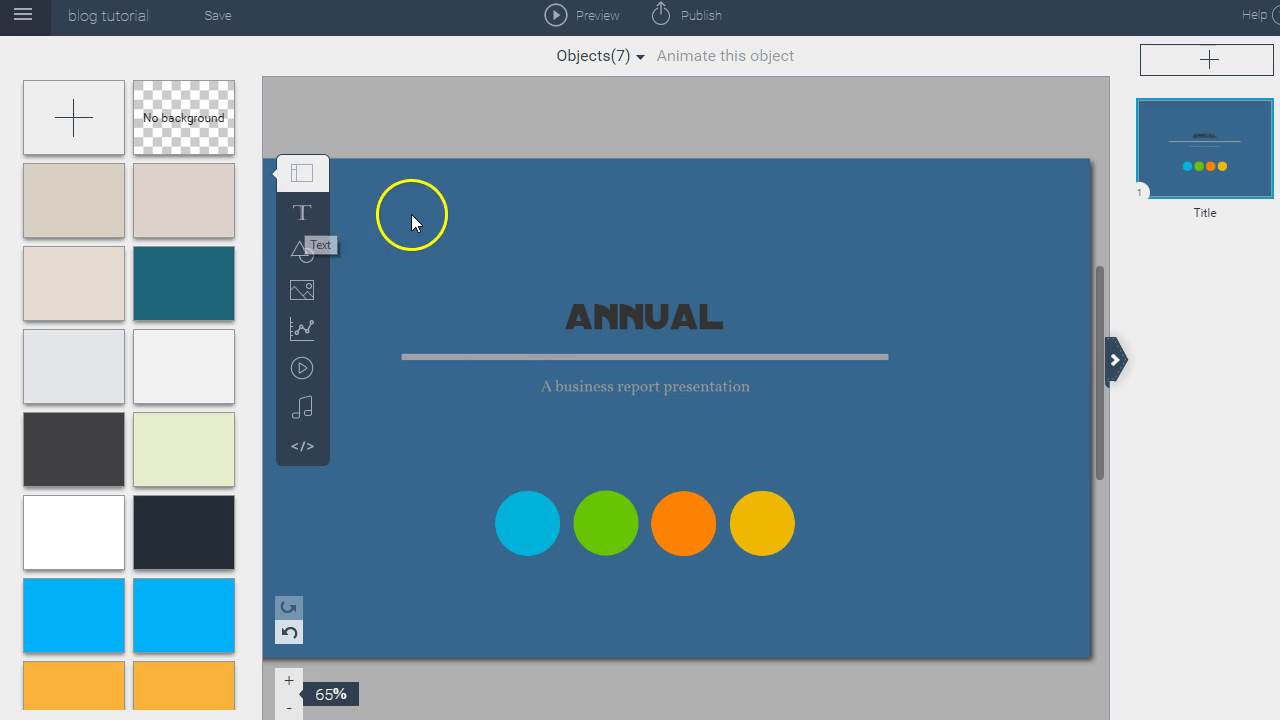
Add a Company Profile slide from the theme library
left_click(1163, 64)
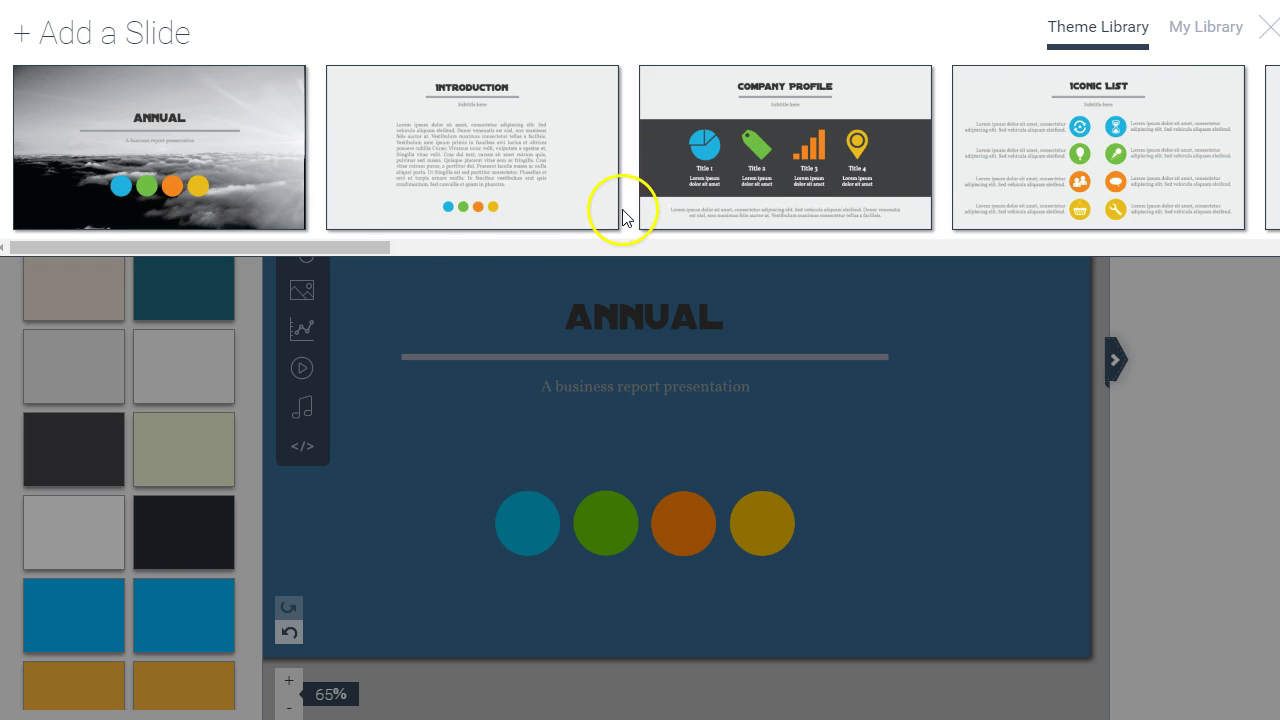
left_click(360, 250)
mouse_move(360, 250)
left_mouse_down()
mouse_move(549, 274)
mouse_move(592, 249)
mouse_move(626, 272)
mouse_move(742, 290)
mouse_move(814, 274)
mouse_move(1054, 268)
mouse_move(1272, 290)
mouse_move(857, 300)
mouse_move(591, 282)
mouse_move(384, 245)
left_mouse_up()
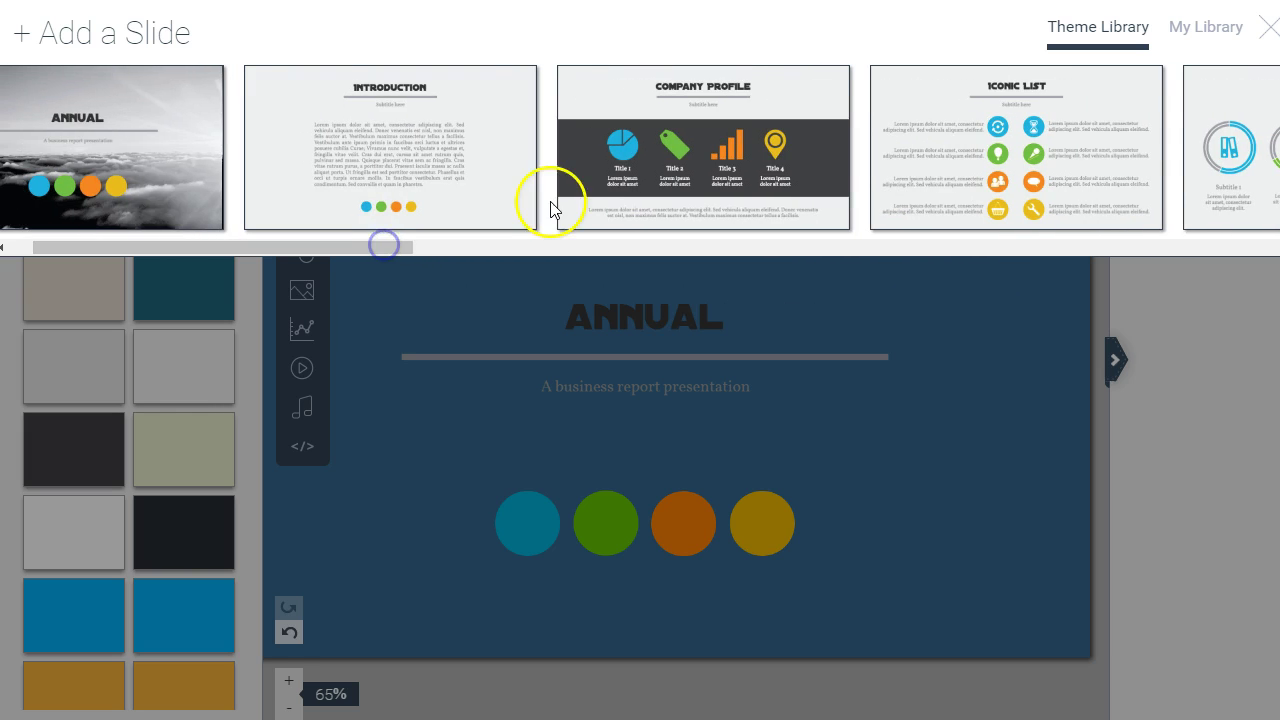
left_click(714, 172)
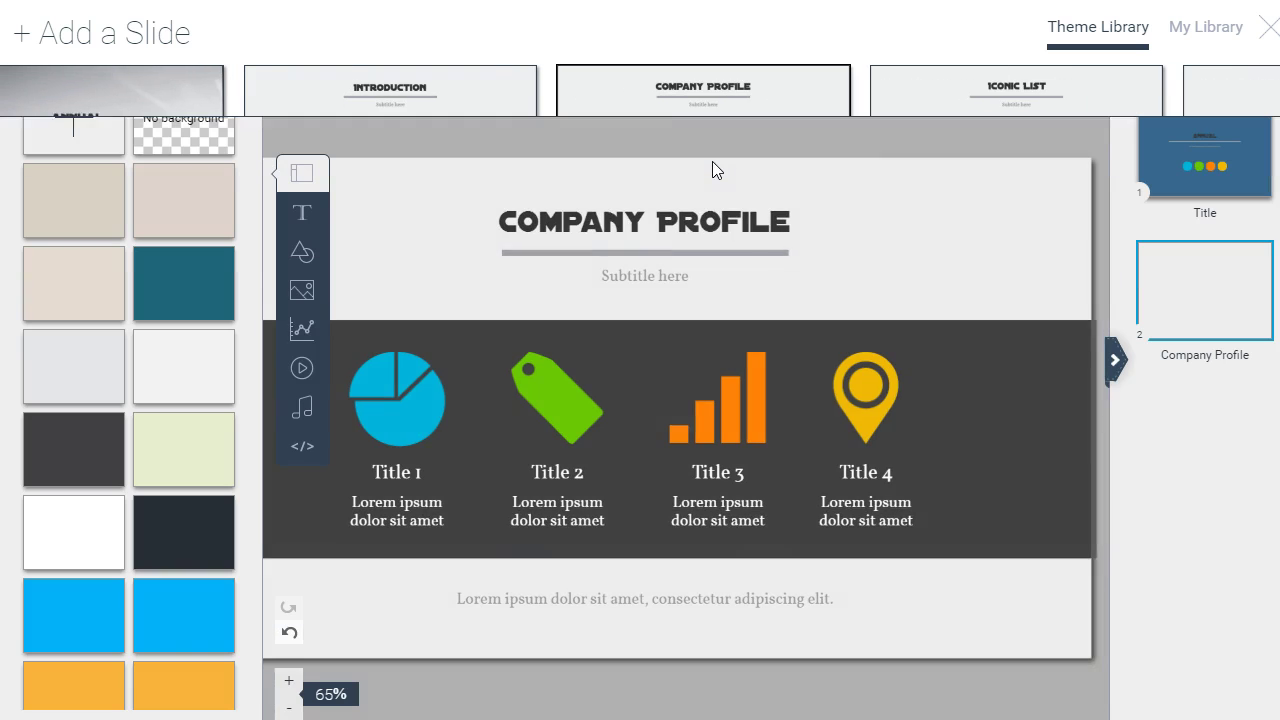
Add a Process Diagram slide from the theme library
left_click(1143, 66)
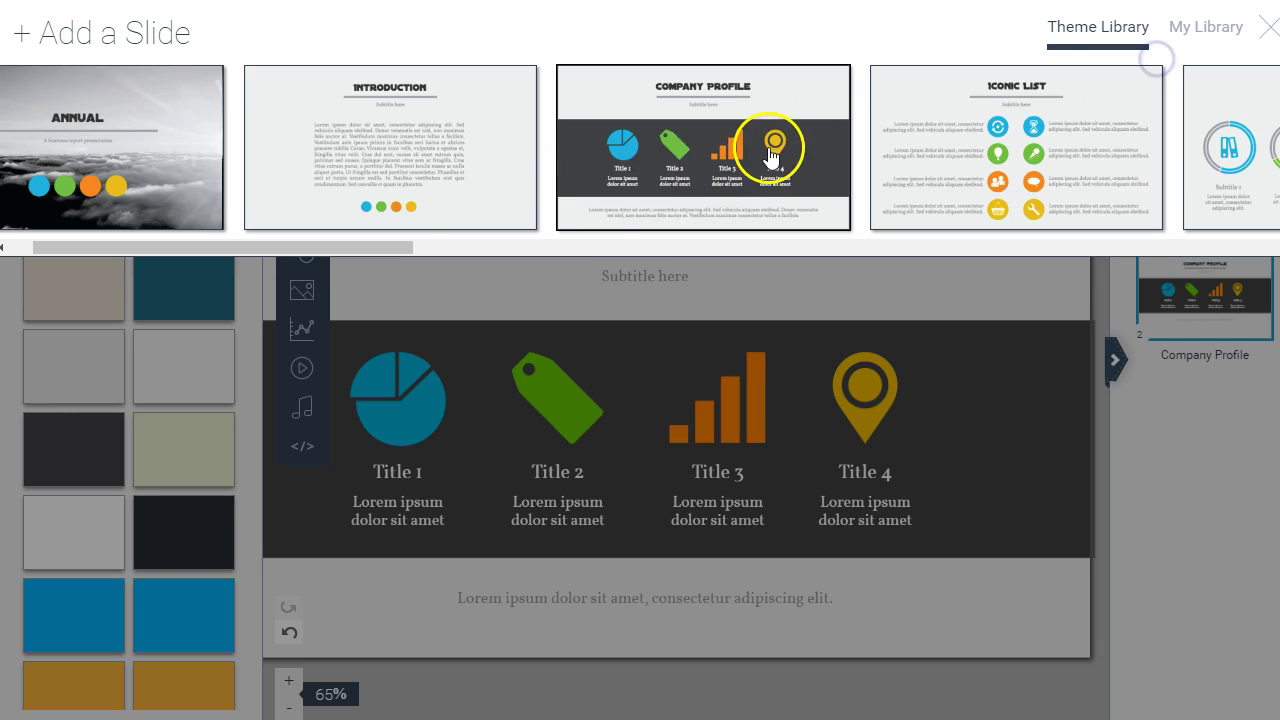
left_click_drag(404, 257, 993, 234)
left_click(660, 145)
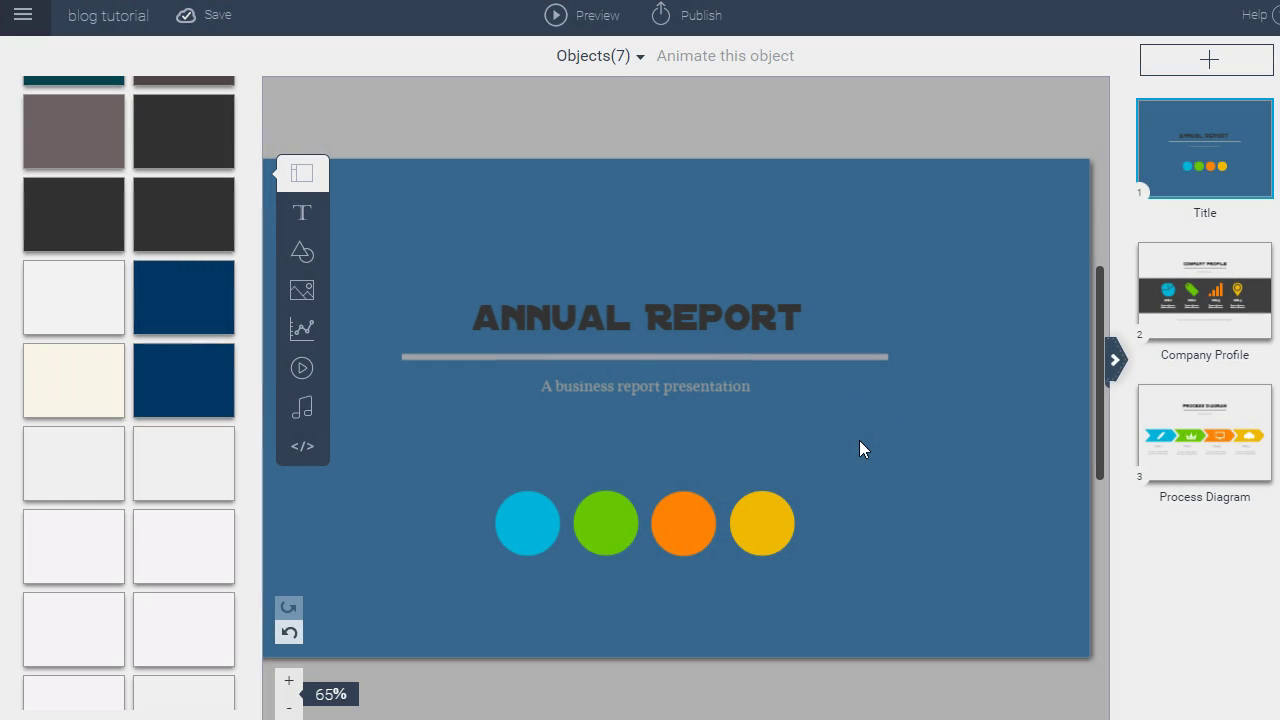
Set the vertical padding and line height of the title slide's Annual Report text to 0, leaving its Transform option at None
left_click(726, 330)
double_click(717, 319)
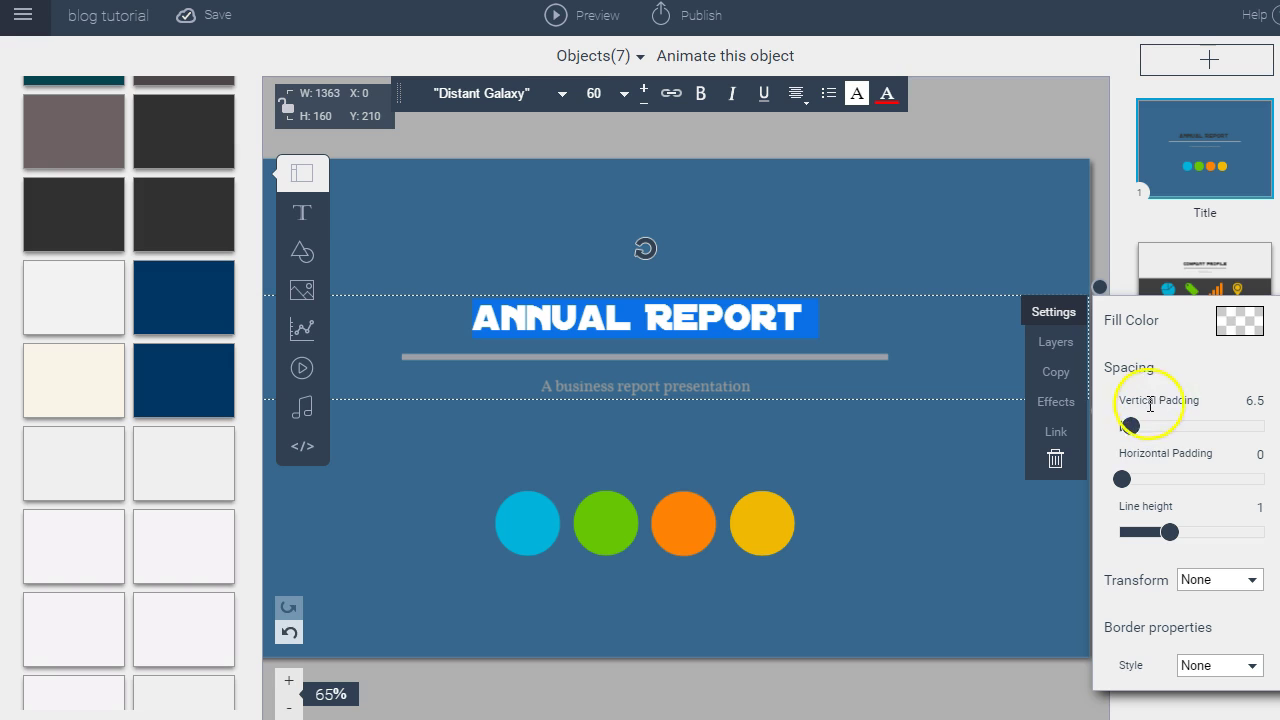
mouse_move(1131, 426)
left_mouse_down()
mouse_move(1229, 437)
mouse_move(1114, 441)
left_mouse_up()
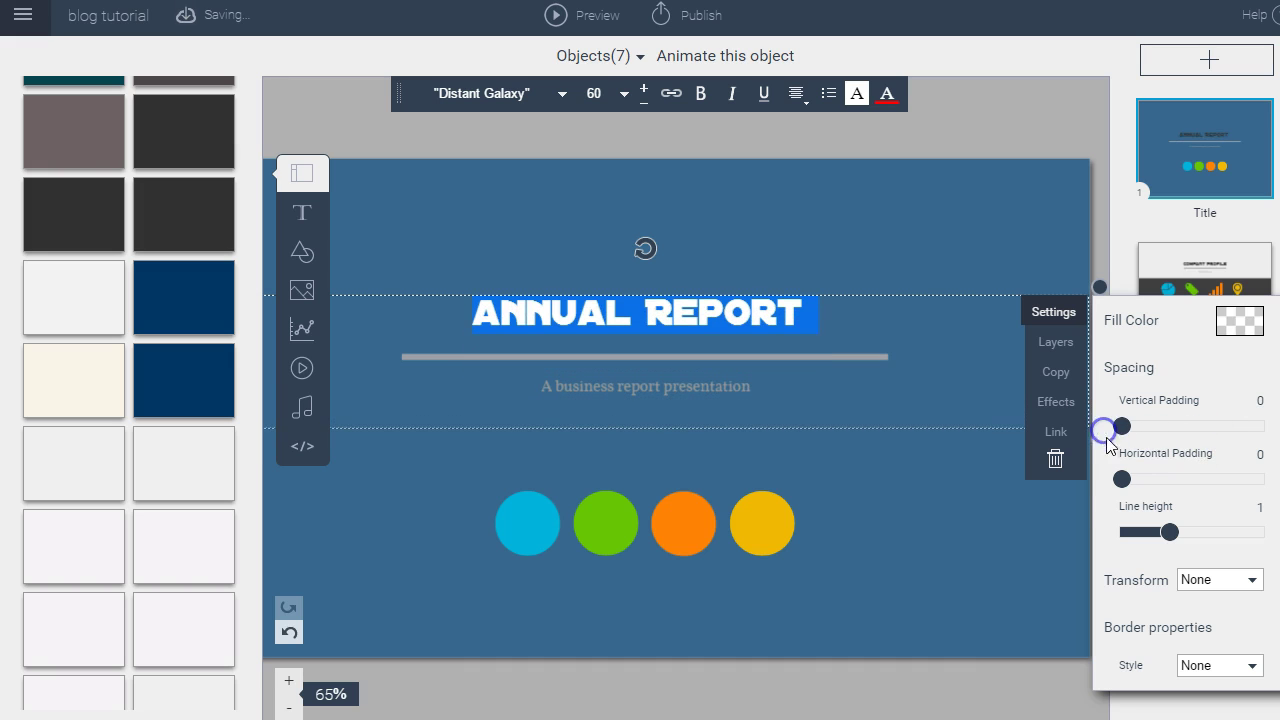
left_click(1171, 534)
left_click_drag(1171, 540, 1123, 540)
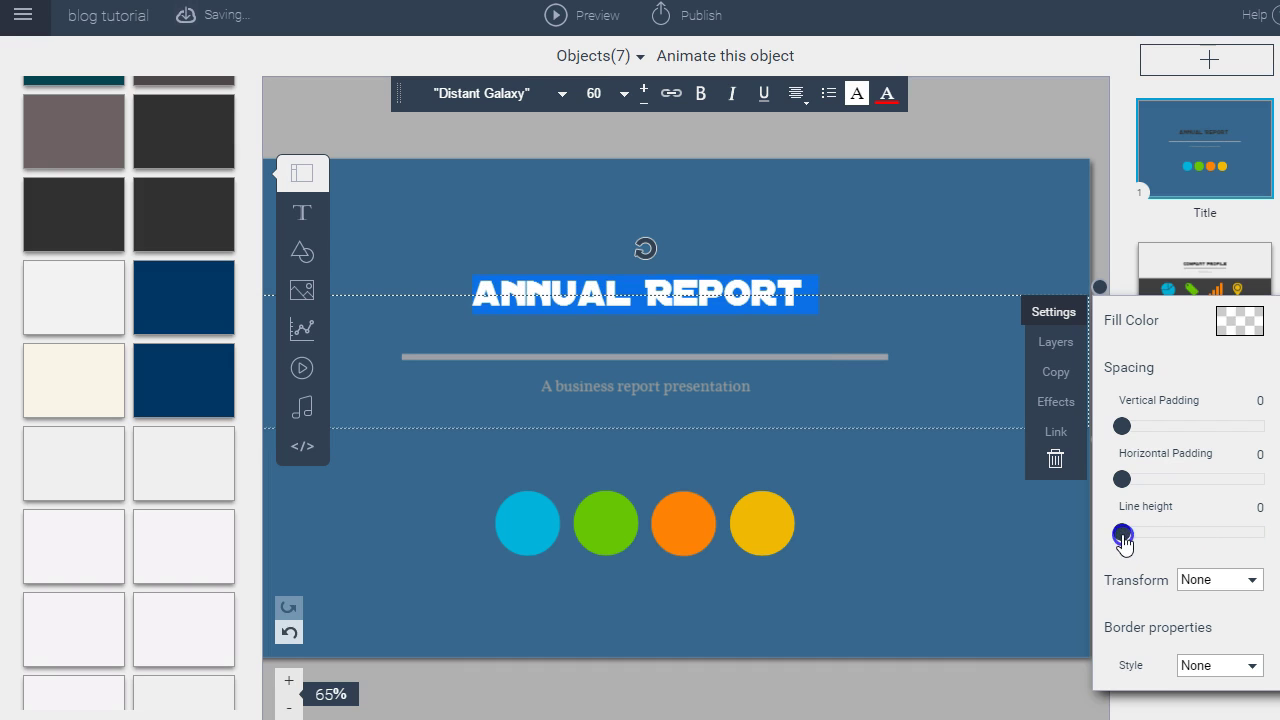
left_click(1212, 582)
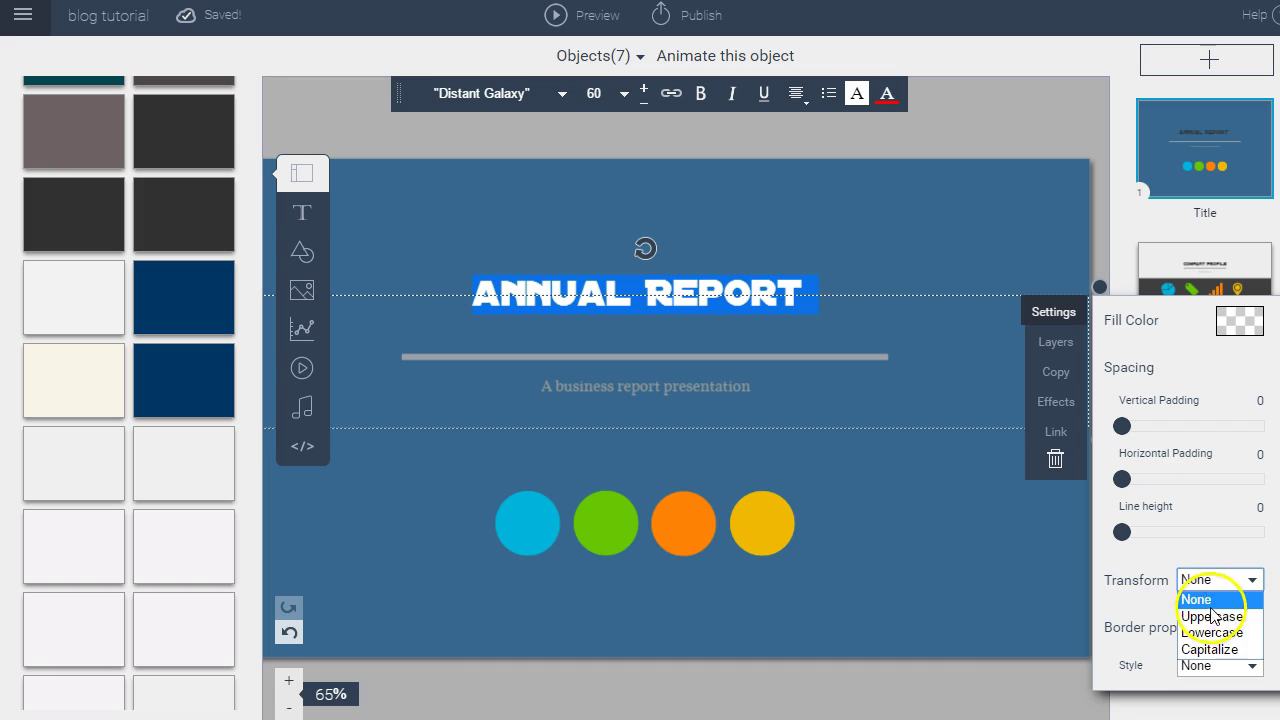
left_click(1154, 548)
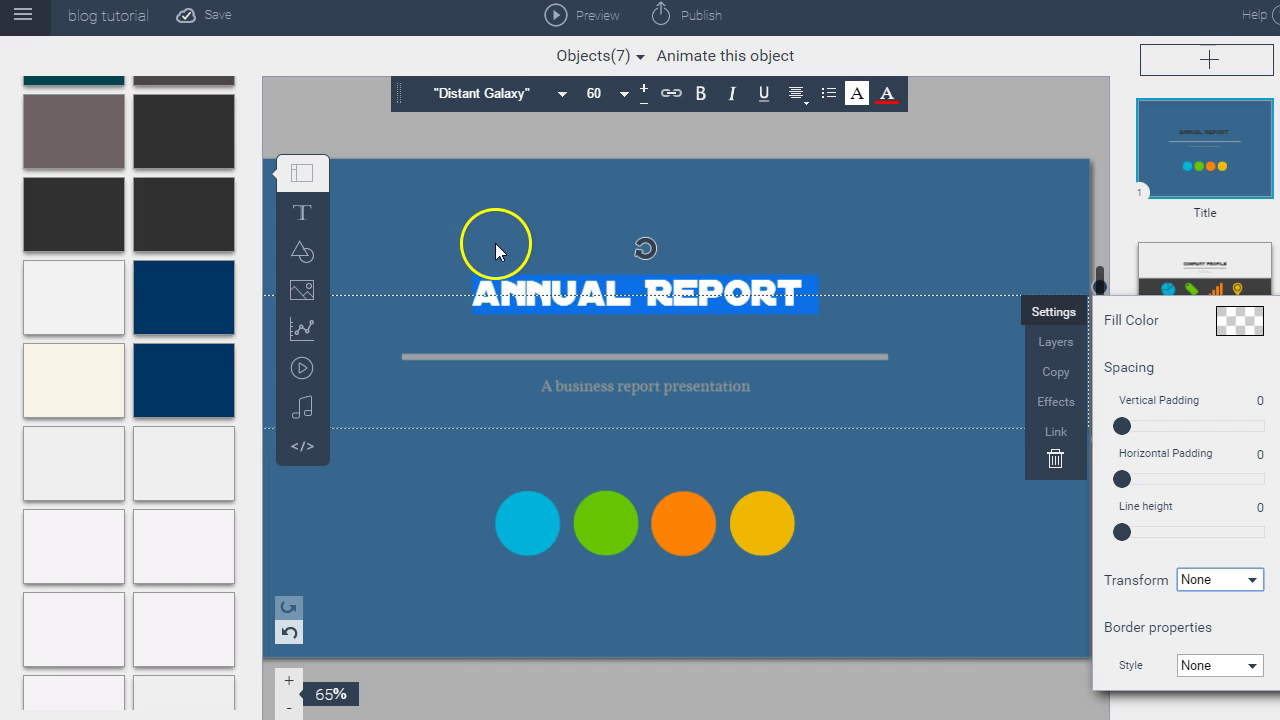
Change the font of the Annual Report title to Verdana
left_click(562, 93)
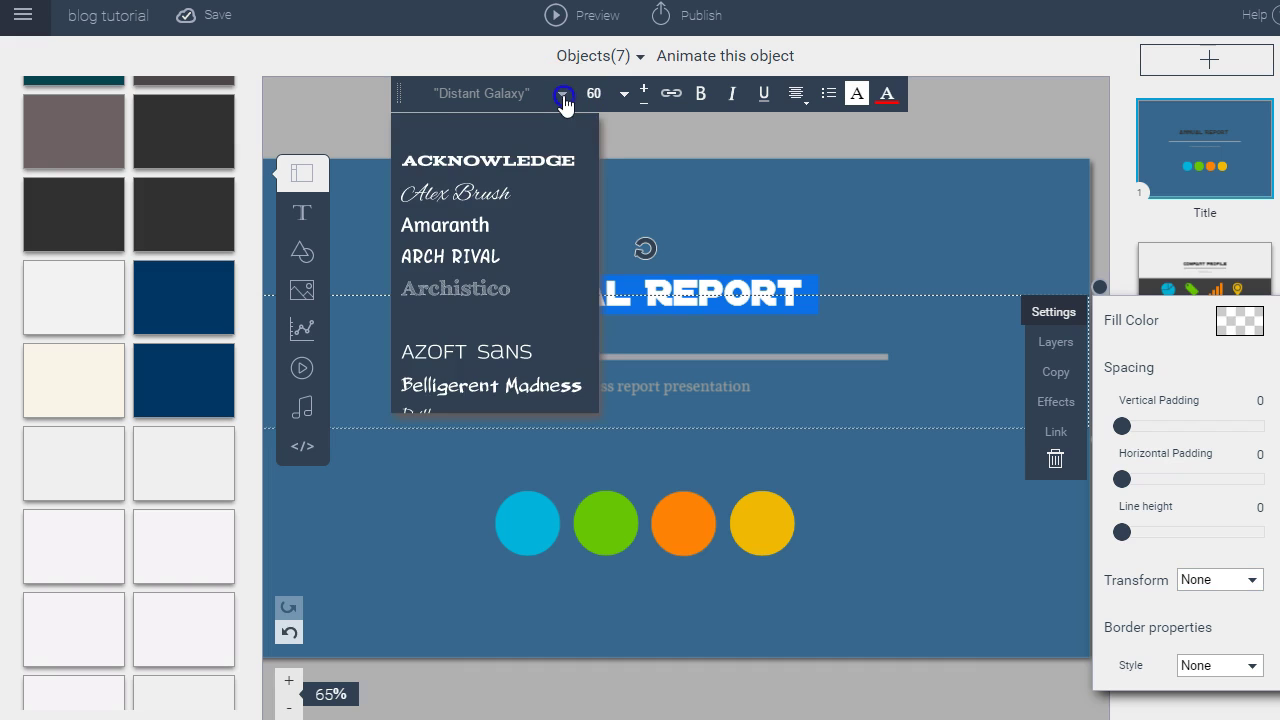
left_click_drag(592, 125, 583, 395)
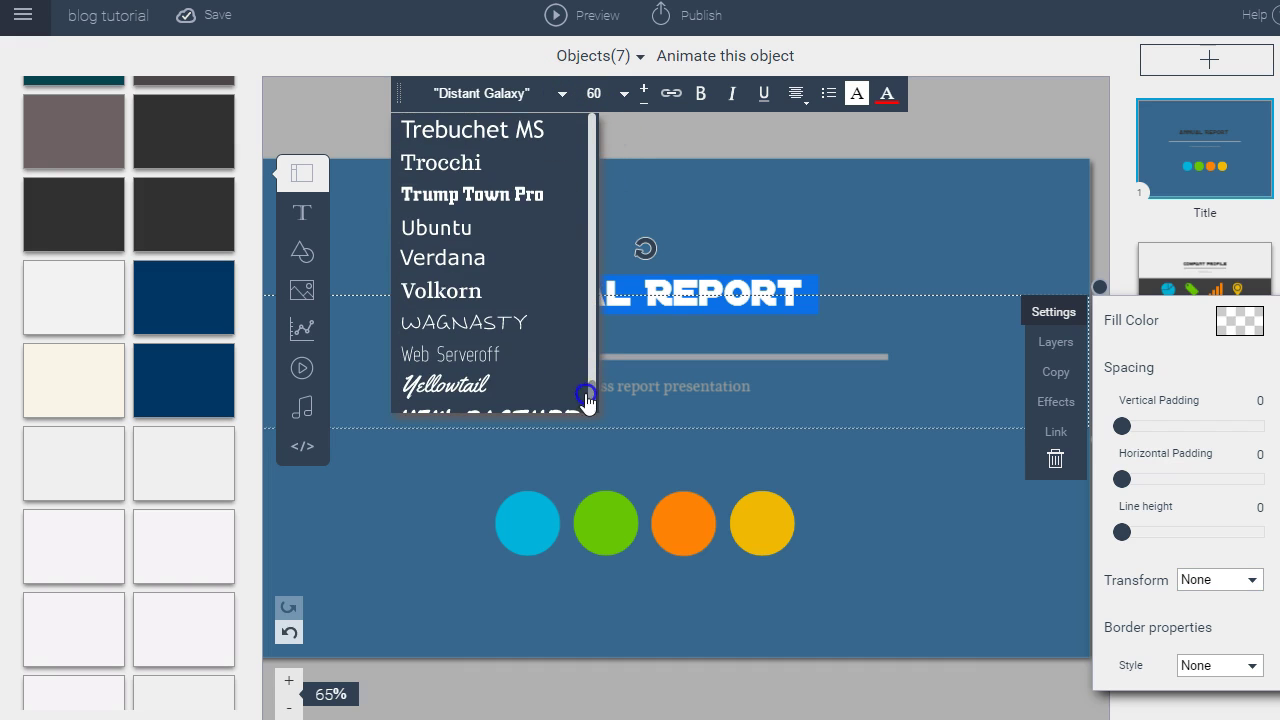
left_click(558, 259)
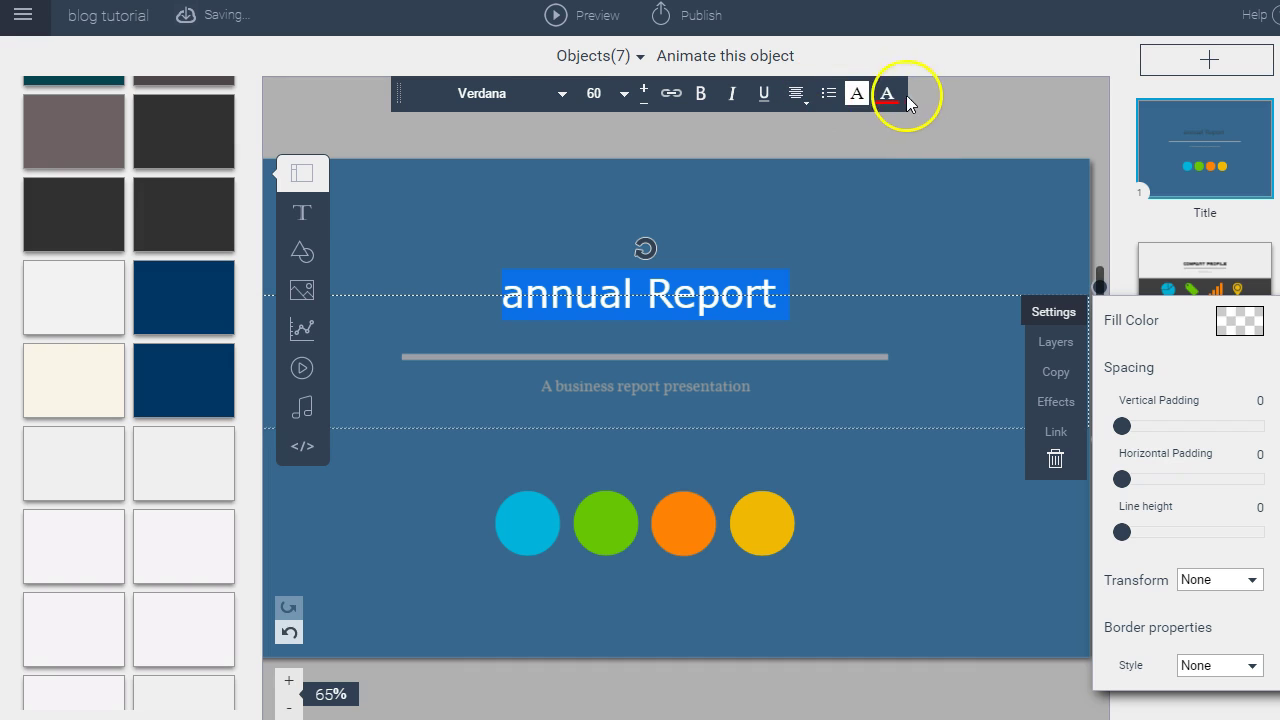
Color the Annual Report title soft yellow from the preset palette of navy, blue, turquoise, yellow and rust red
left_click(887, 95)
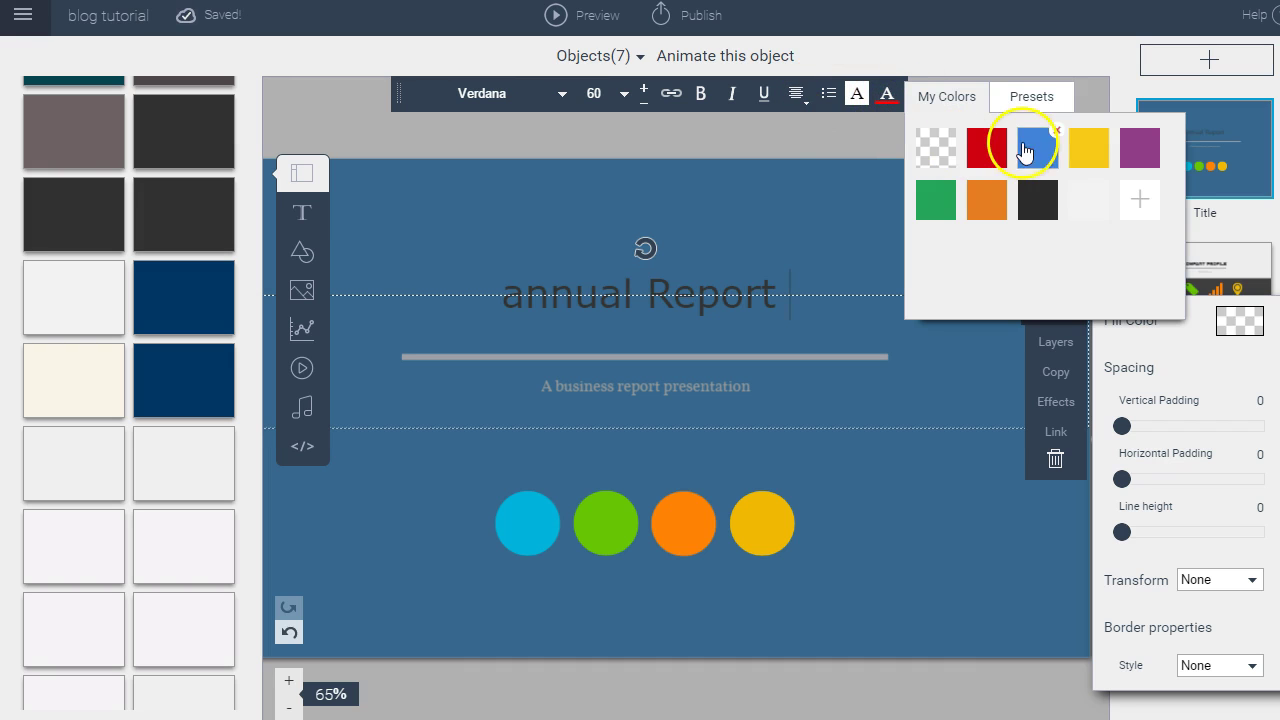
left_click(1028, 104)
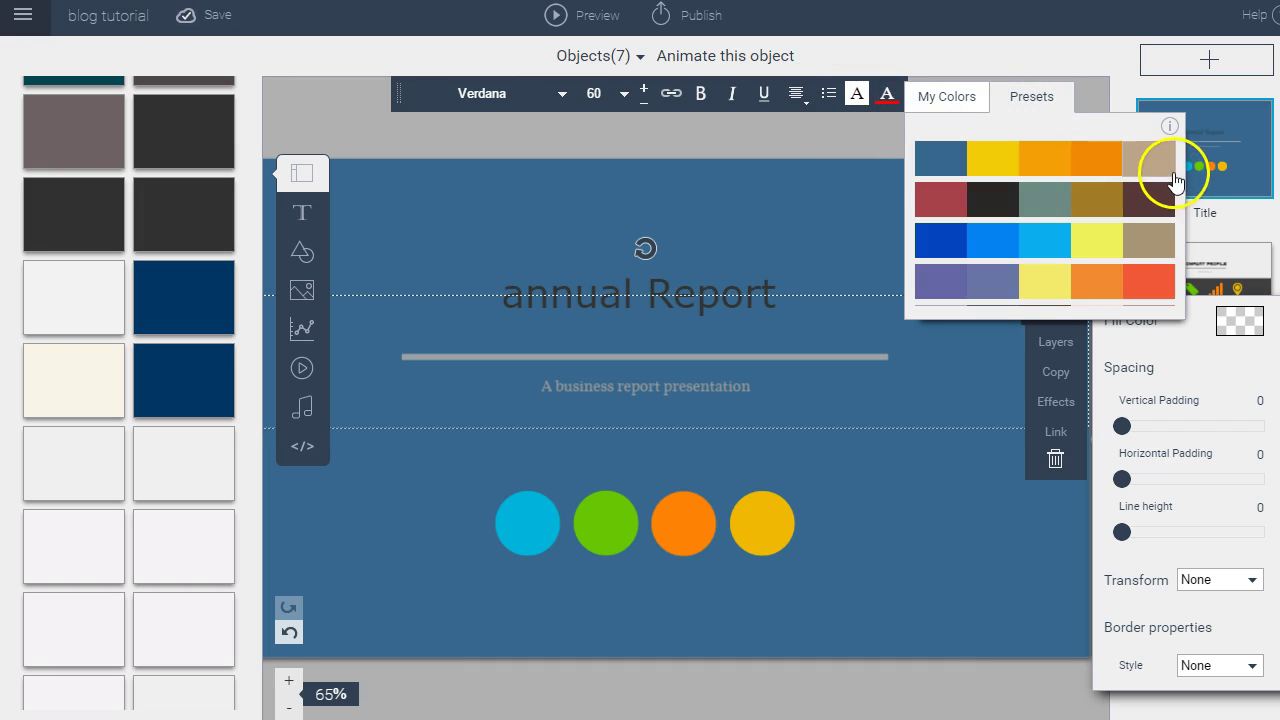
scroll(1174, 185, "down", 3)
left_click_drag(1180, 168, 1178, 218)
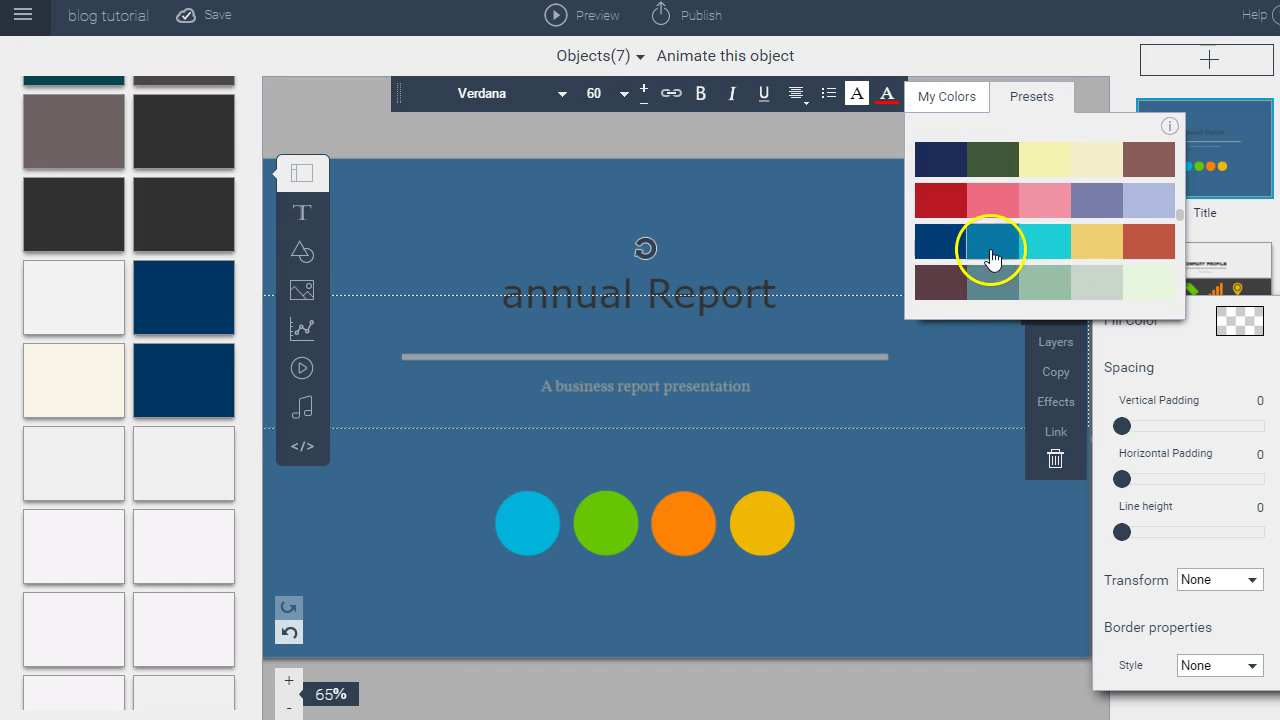
left_click(1093, 255)
left_click(850, 236)
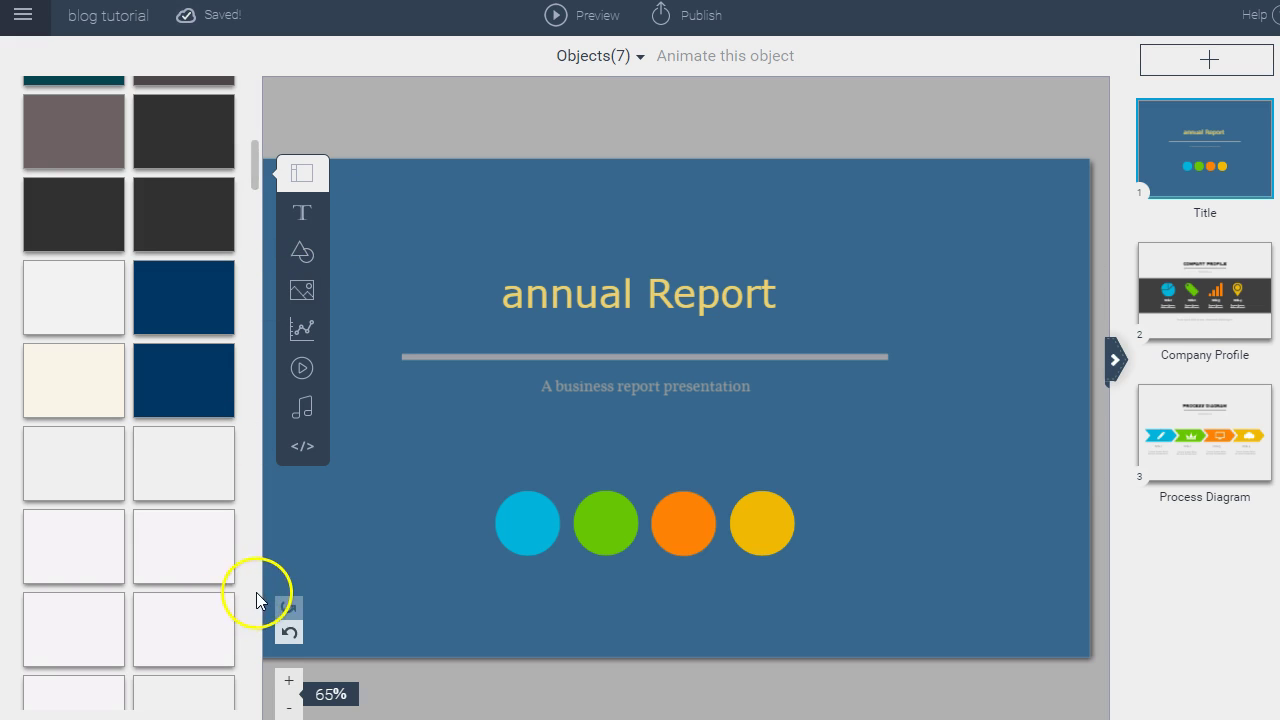
Recolor the first circle on the title slide medium blue and the second circle turquoise from the recently used palette
left_click(512, 540)
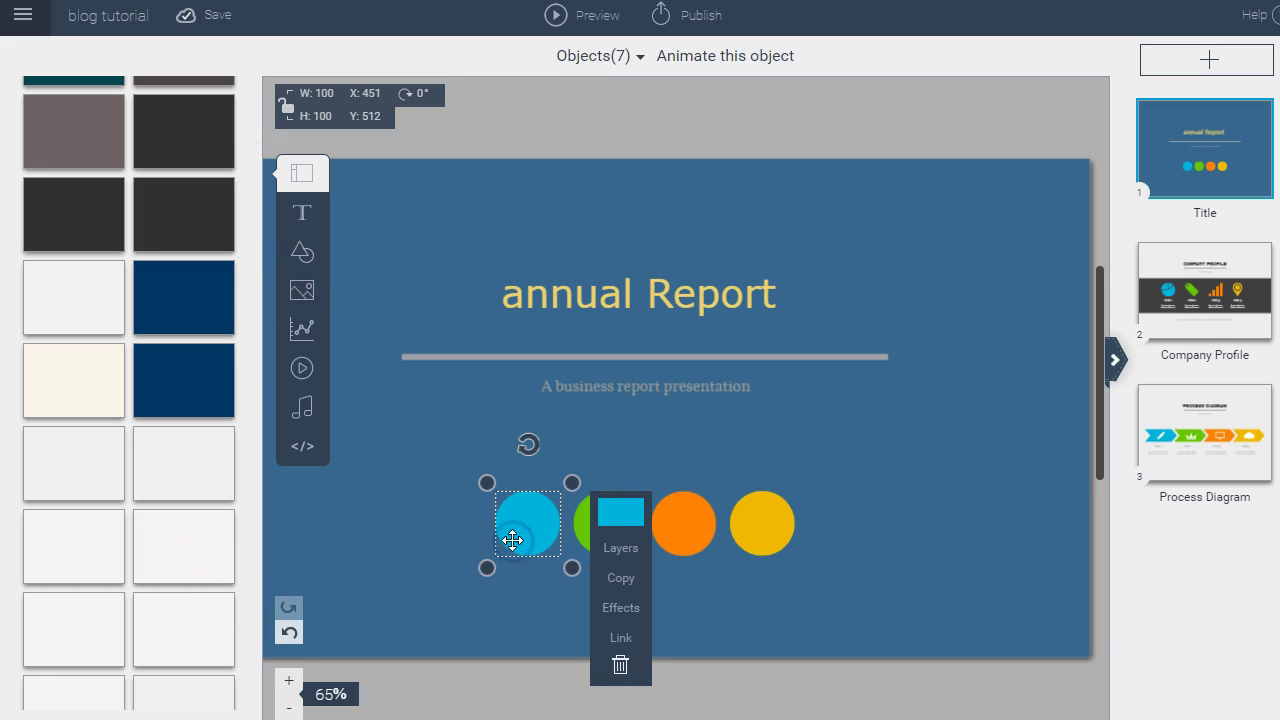
left_click(609, 518)
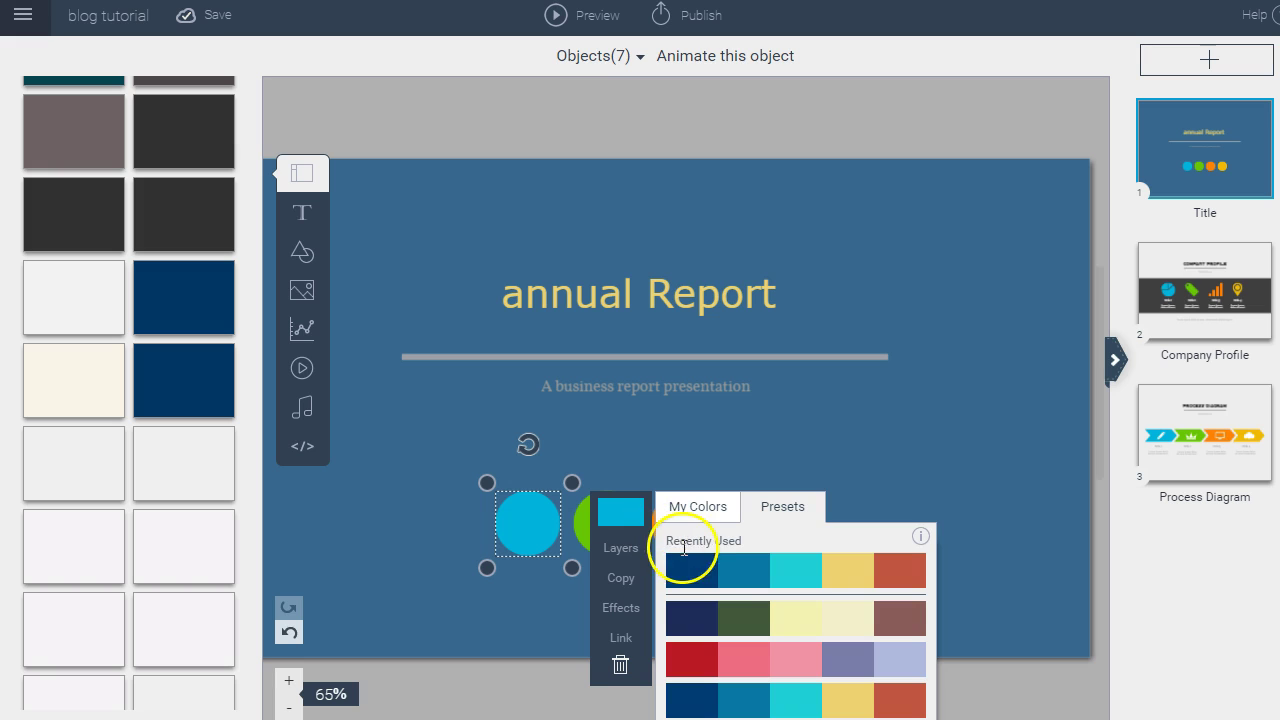
left_click(740, 576)
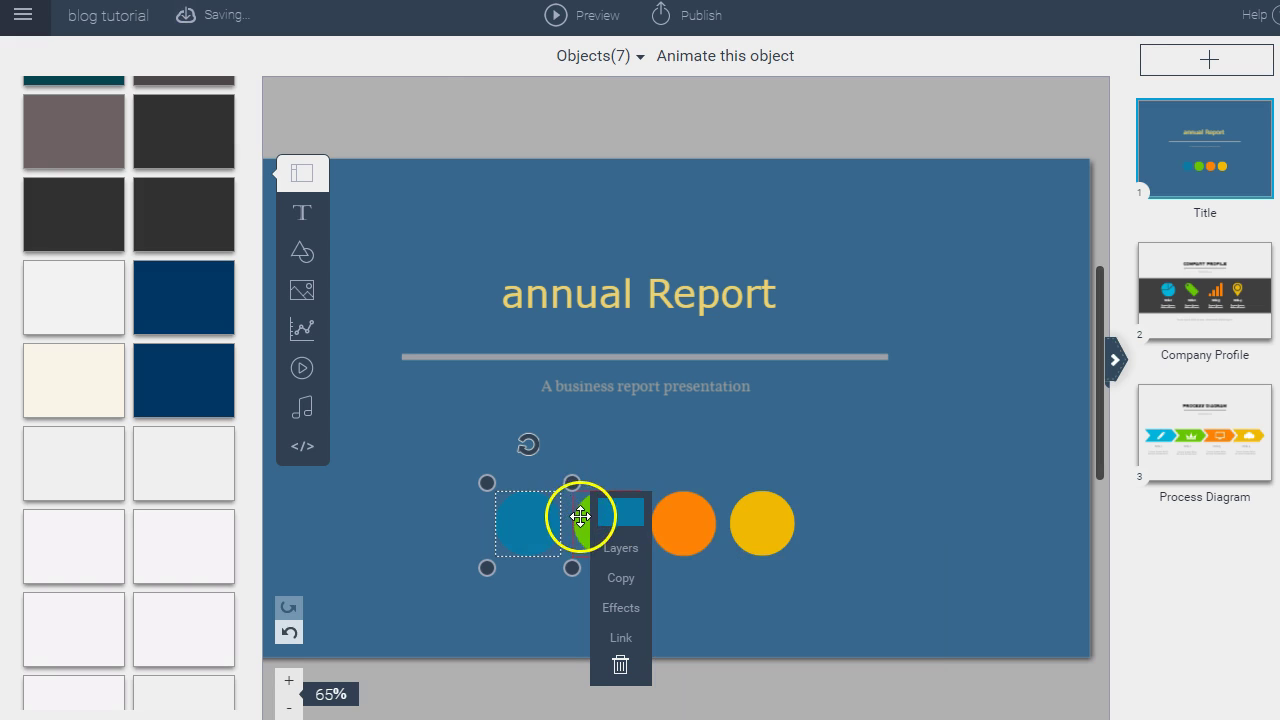
left_click(580, 514)
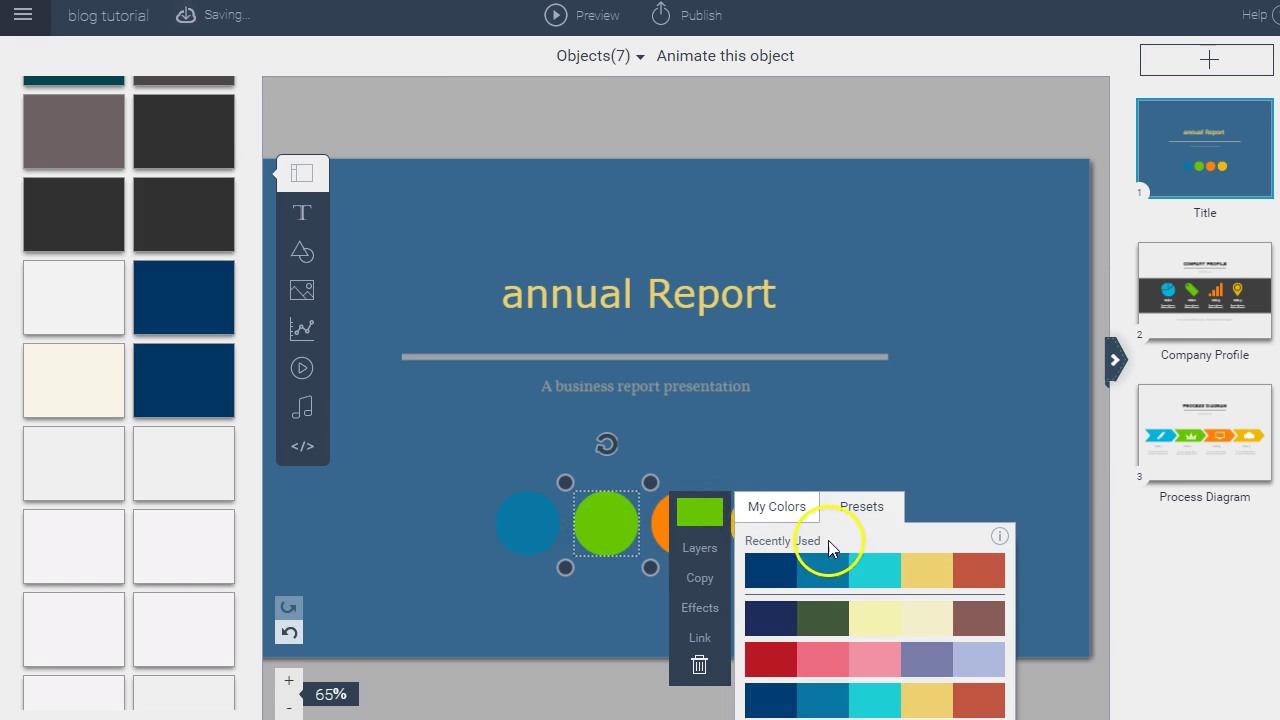
left_click(860, 566)
Recolor the title slide's third circle soft yellow and its fourth circle rust red from the recently used palette
left_click(655, 518)
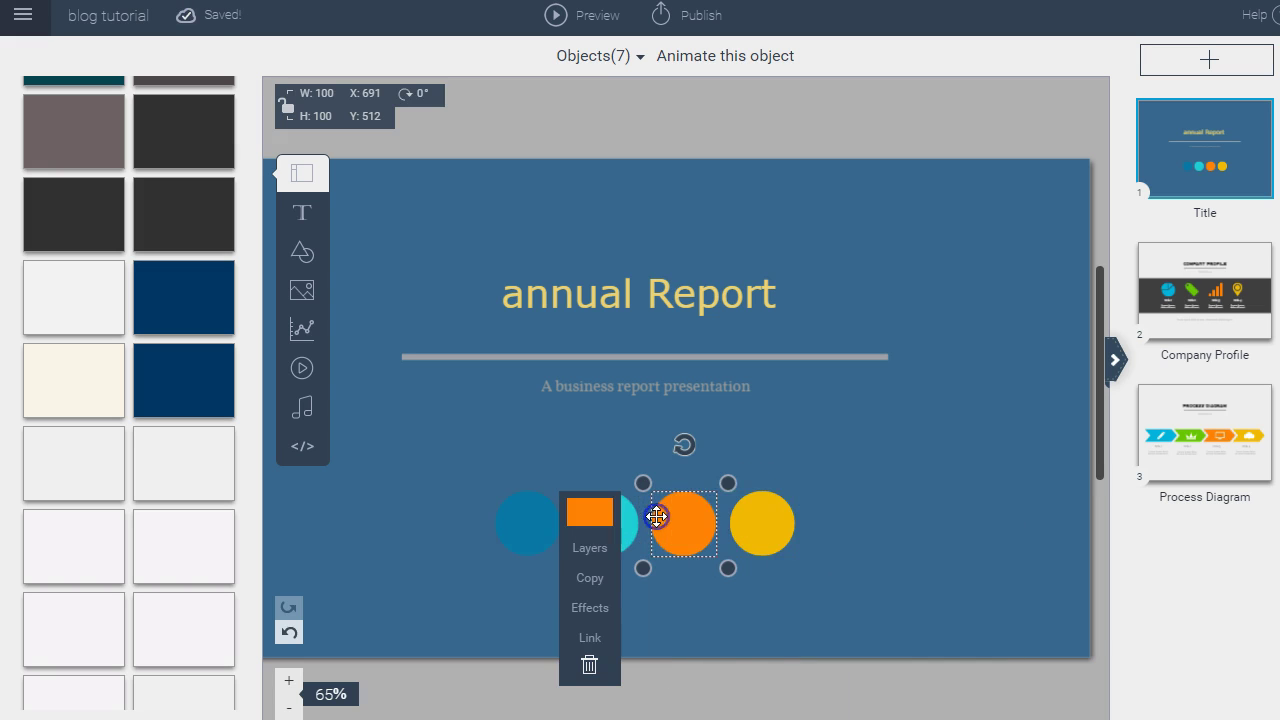
left_click(588, 515)
left_click(458, 572)
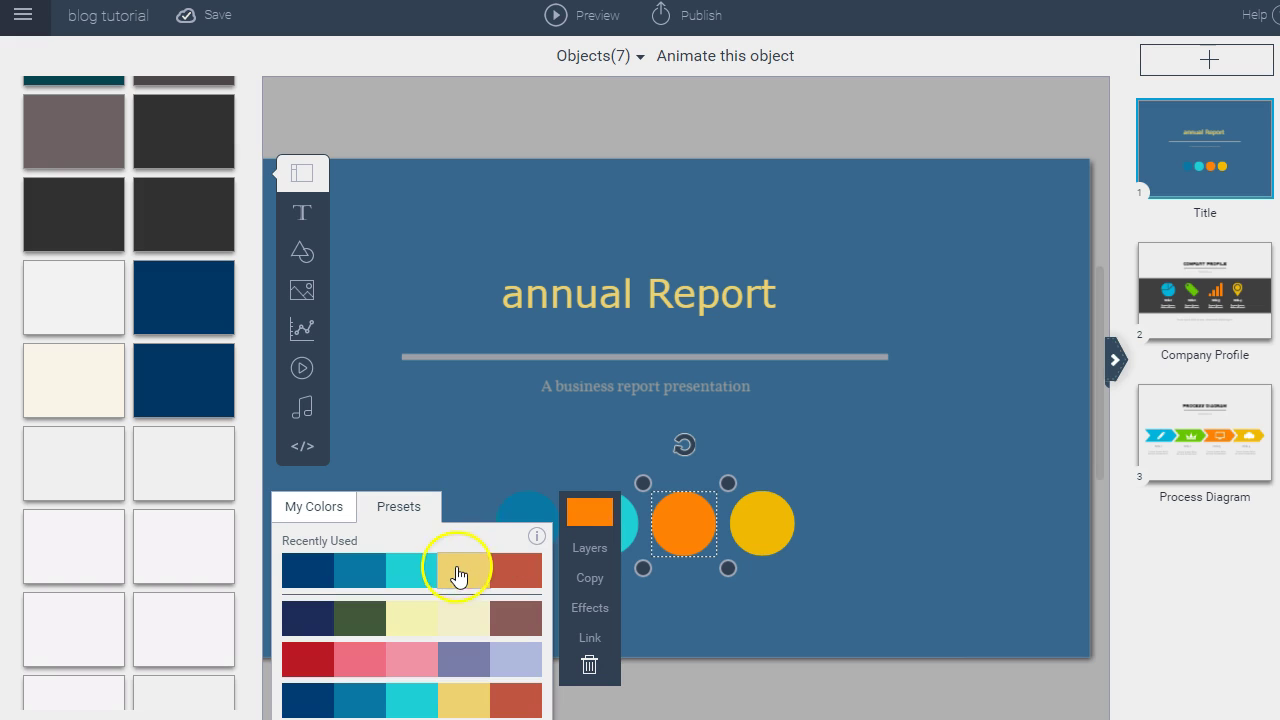
left_click(766, 526)
left_click(668, 514)
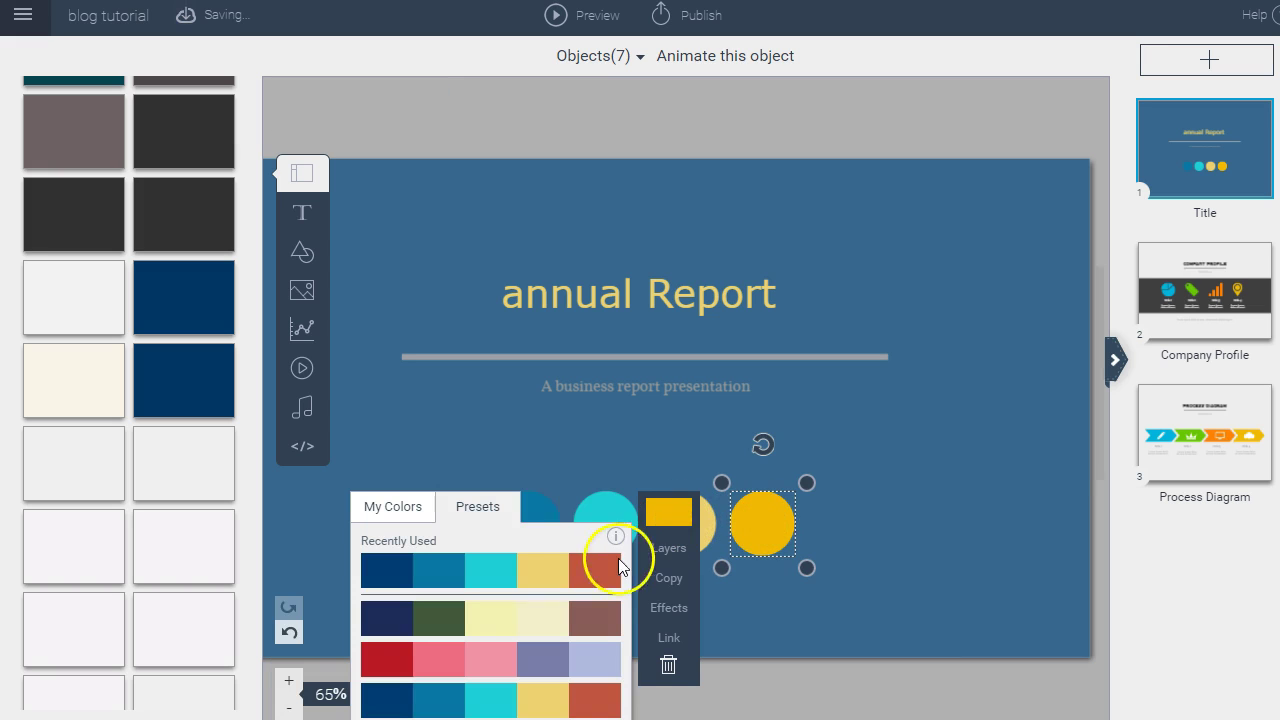
left_click(594, 570)
left_click(968, 466)
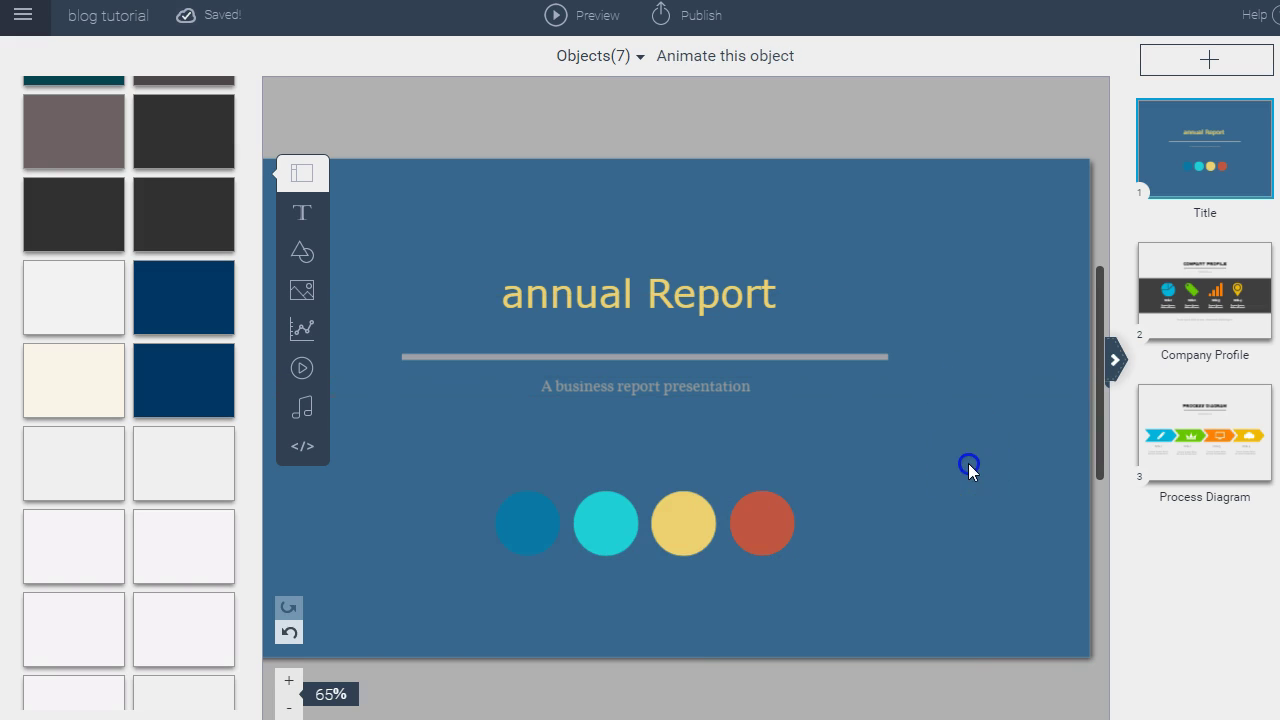
Capitalize the first letter of the title slide's heading so it reads Annual Report
left_click(568, 290)
left_click(573, 285)
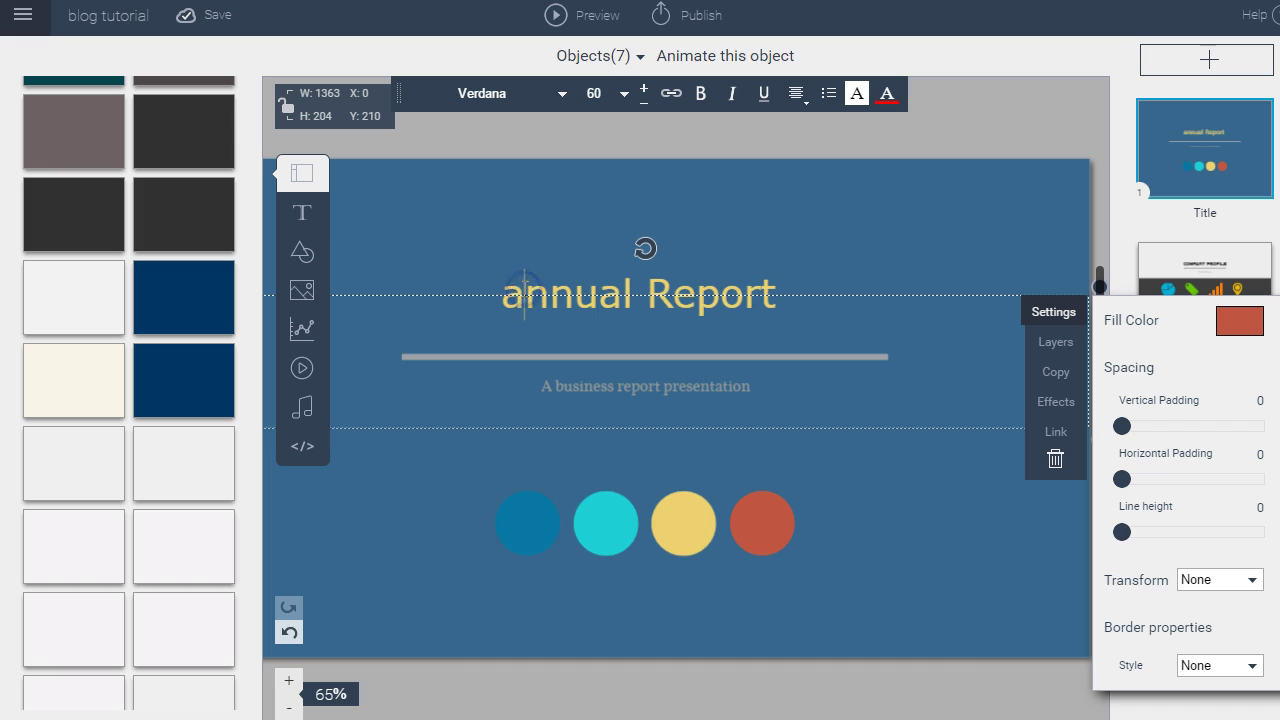
key("BackSpace")
type("A")
left_click(921, 192)
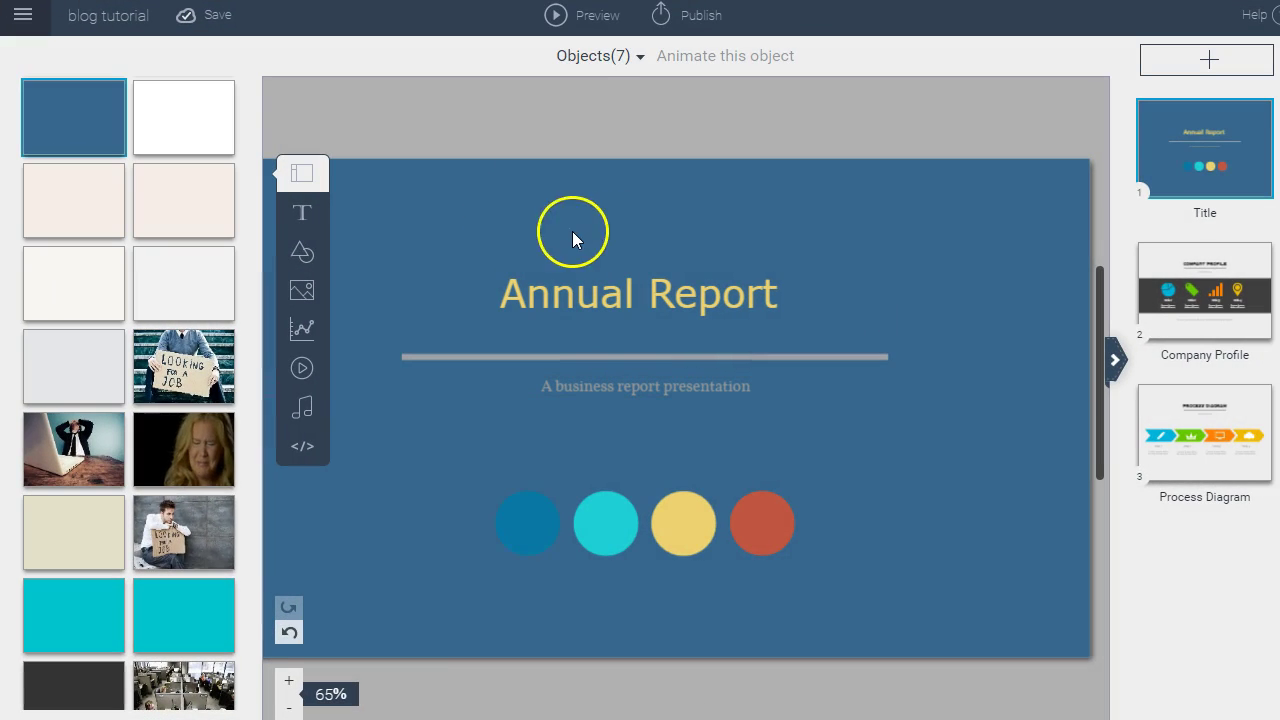
Try the blue round "Bold and Bolder" text widget on the title slide, and undo its insertion
left_click(304, 212)
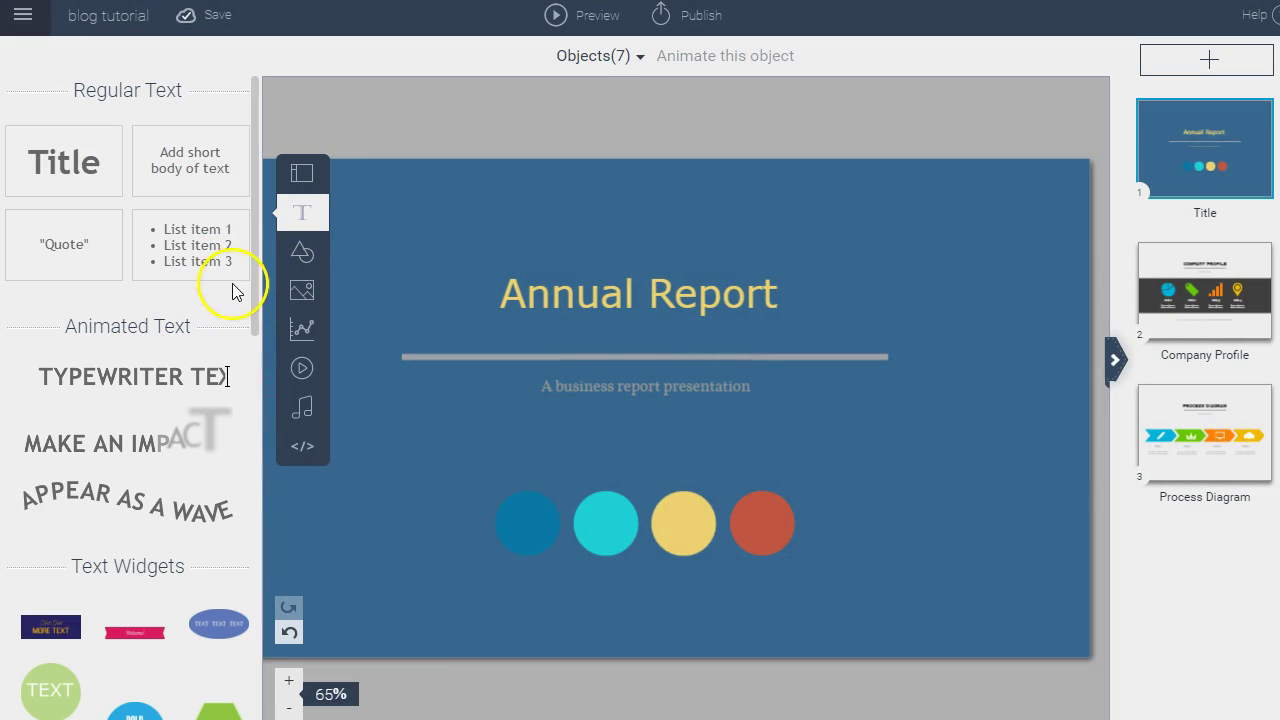
left_click_drag(251, 263, 266, 474)
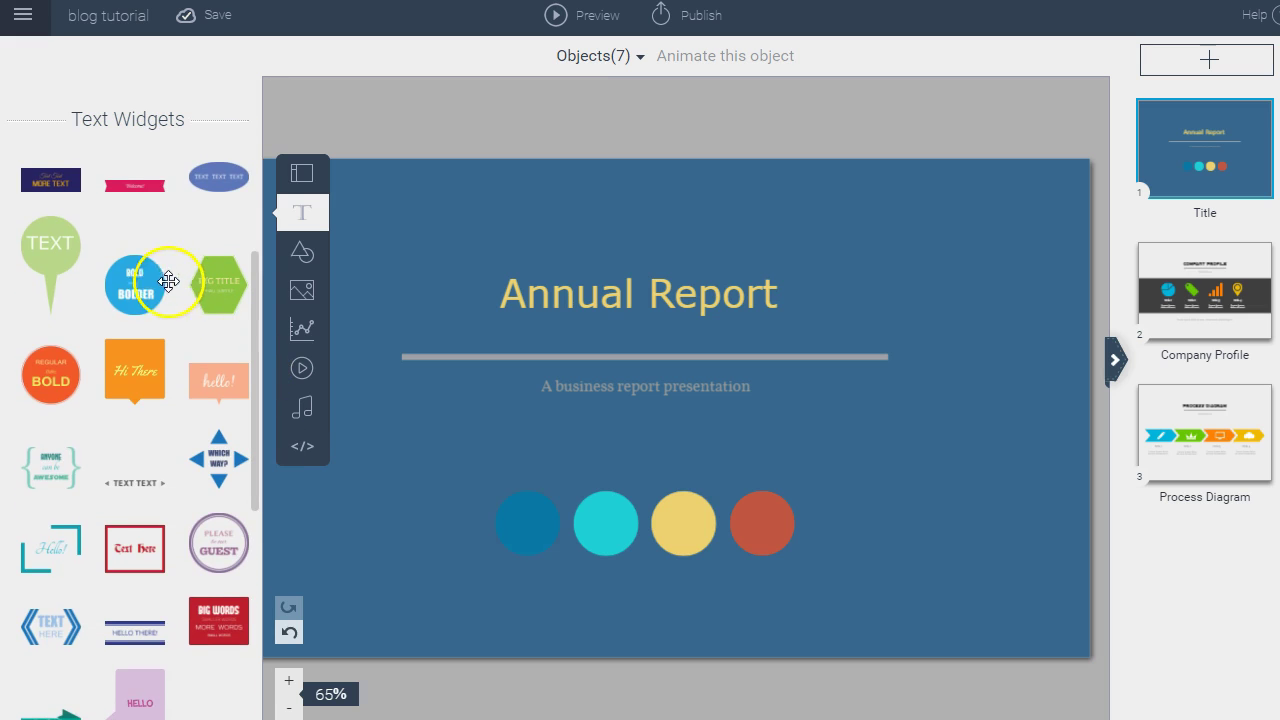
left_click(153, 274)
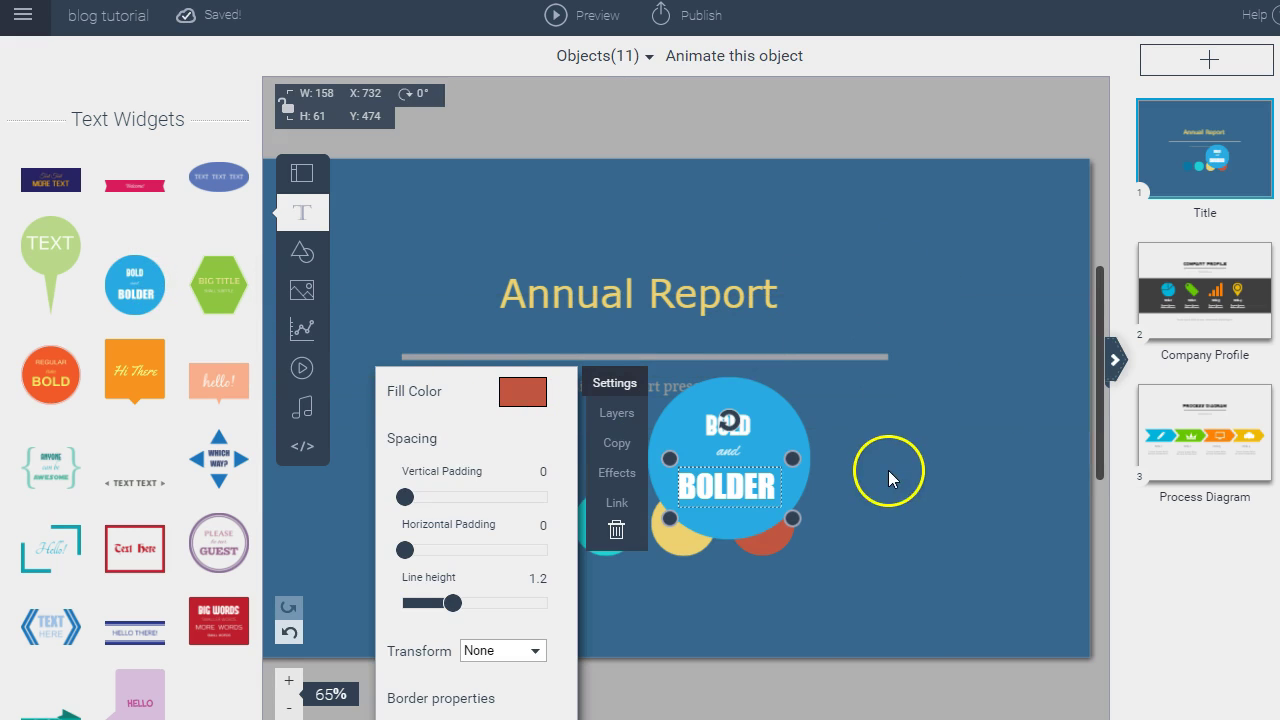
left_click(853, 509)
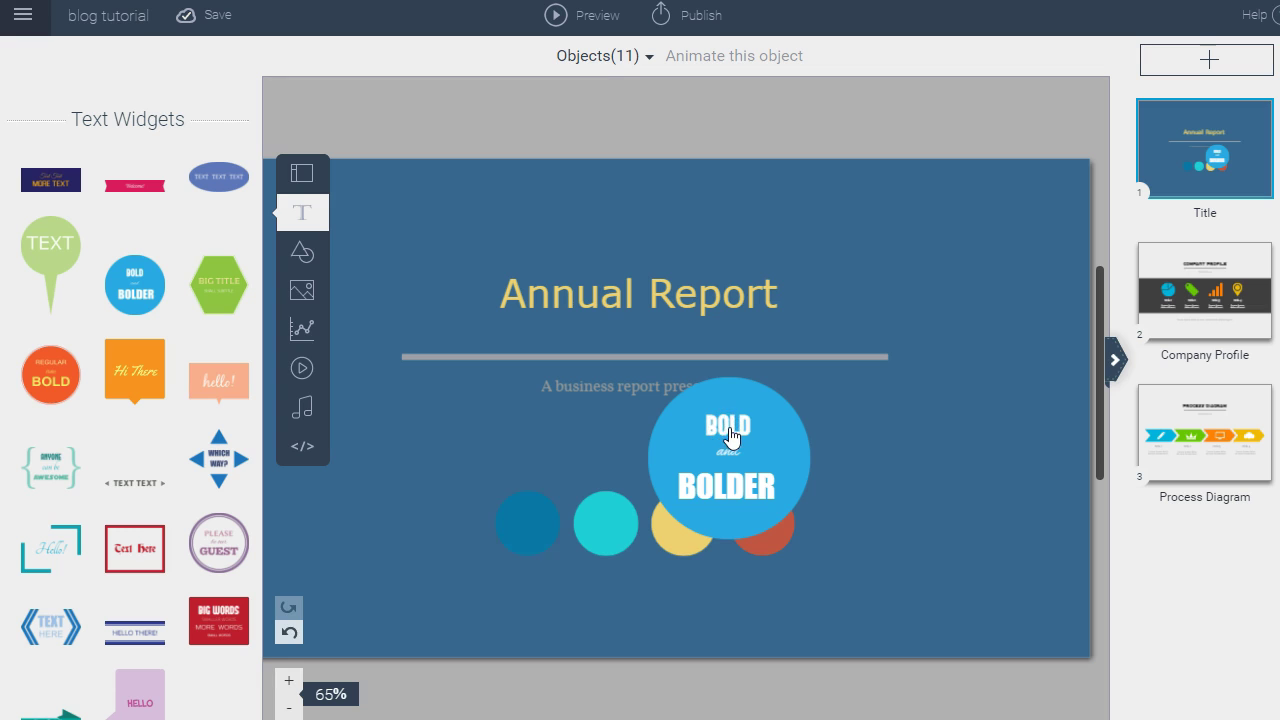
left_click(288, 632)
Try the Typewriter animated text on the title slide, and undo its insertion
left_click_drag(256, 359, 237, 200)
left_click_drag(180, 305, 163, 332)
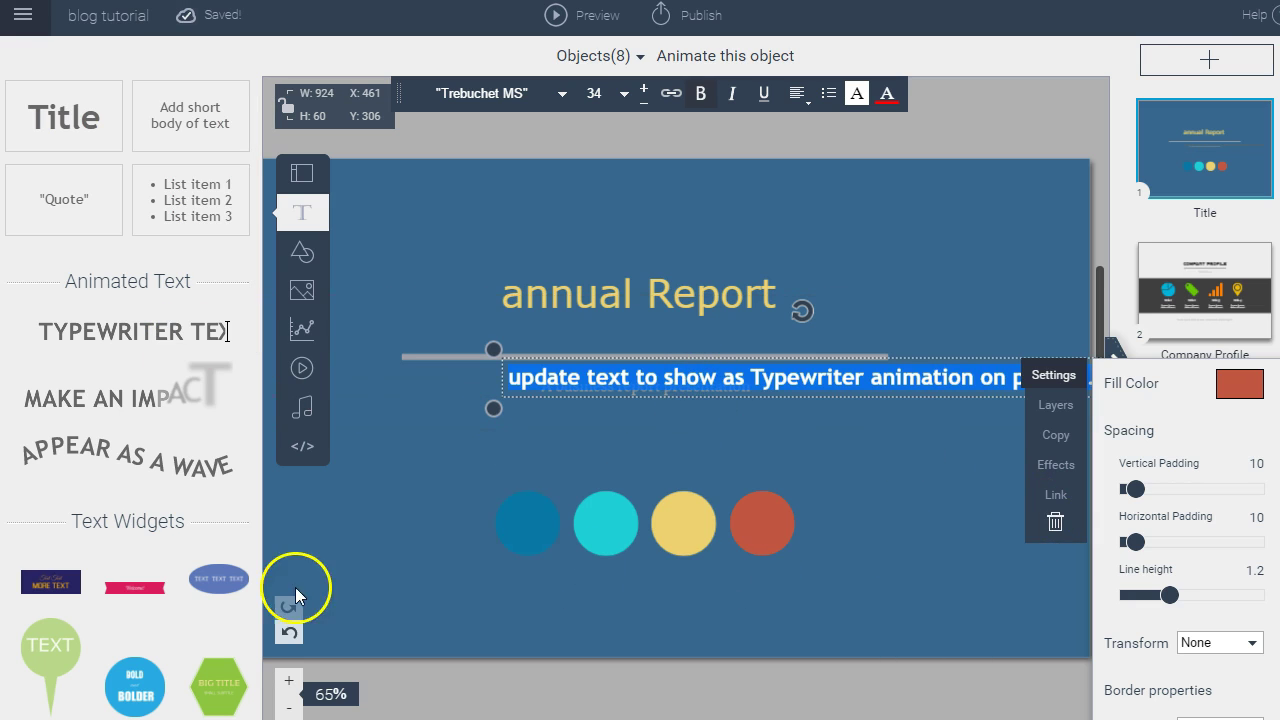
left_click(290, 633)
left_click(301, 258)
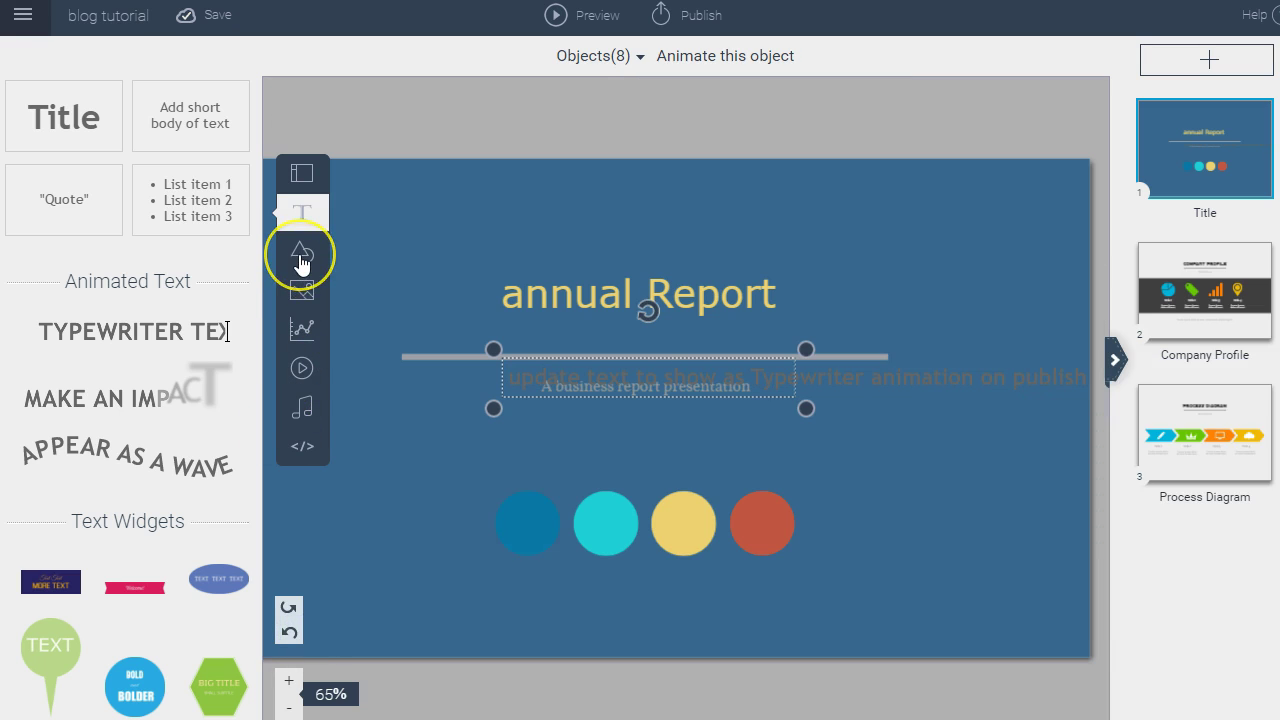
left_click(289, 633)
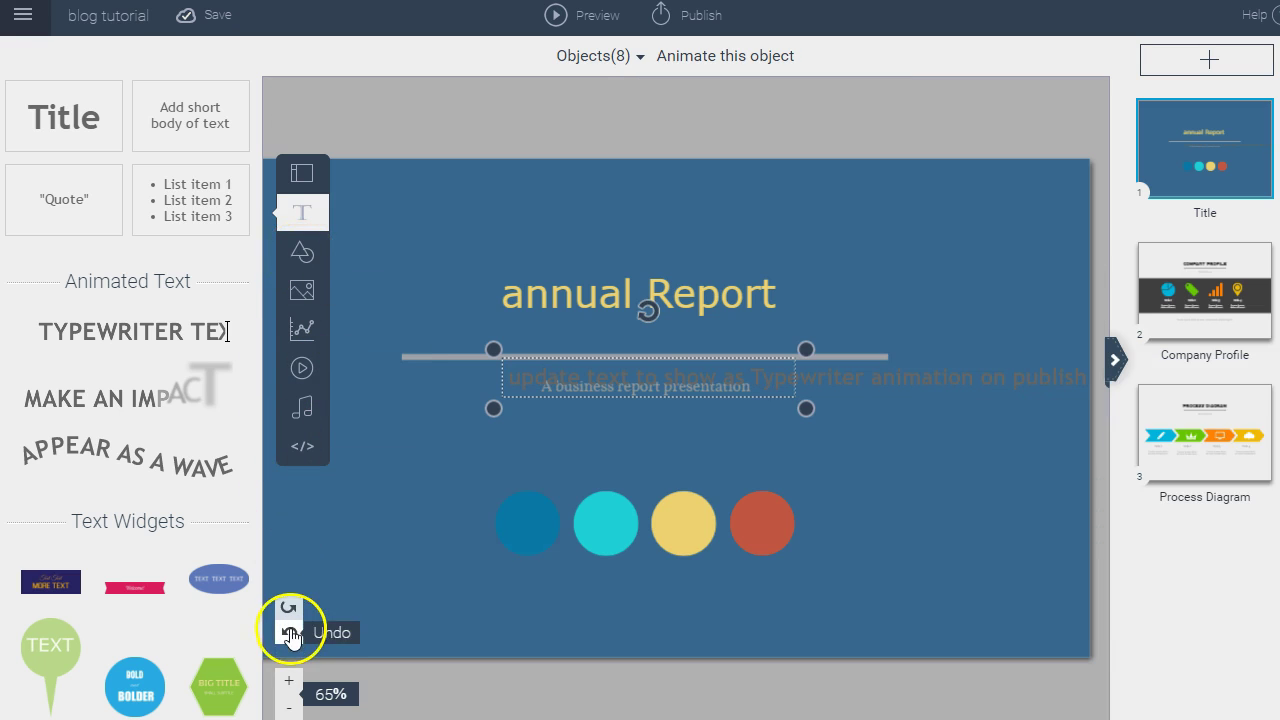
Search the shapes and icons library for calculator, and return to the list of all shape categories
left_click(301, 262)
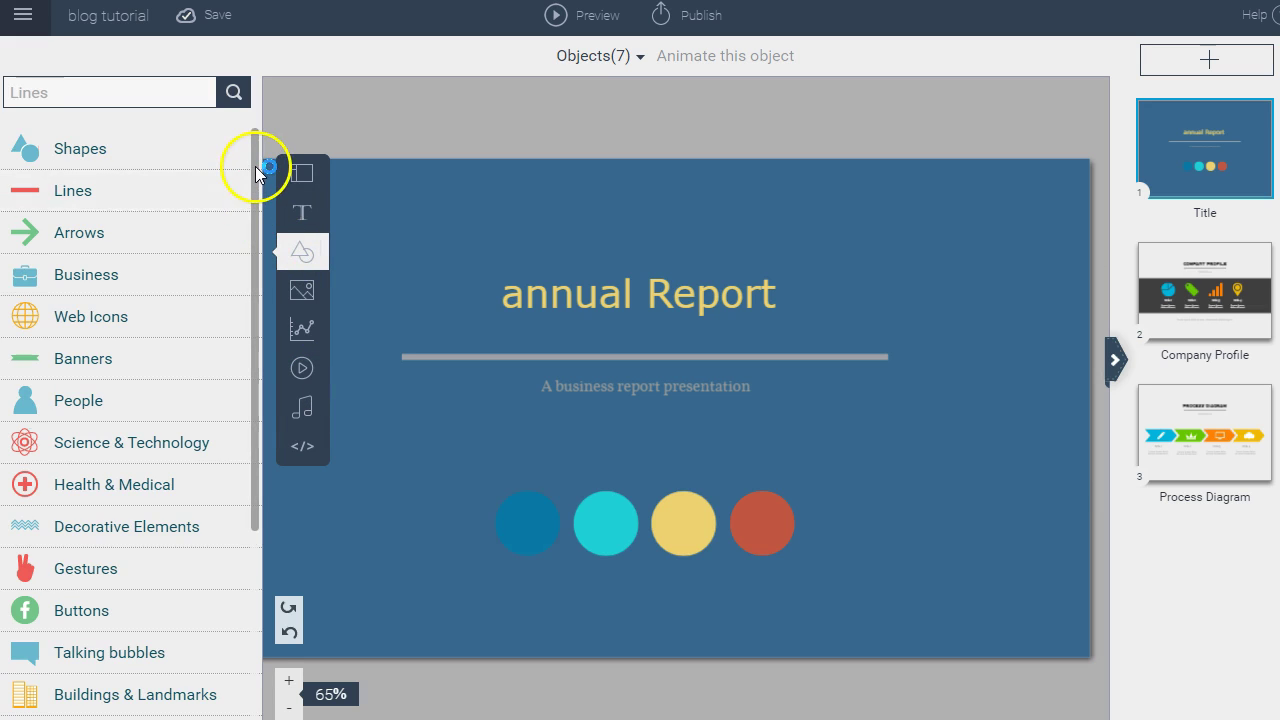
mouse_move(256, 172)
left_mouse_down()
mouse_move(250, 420)
mouse_move(245, 145)
left_mouse_up()
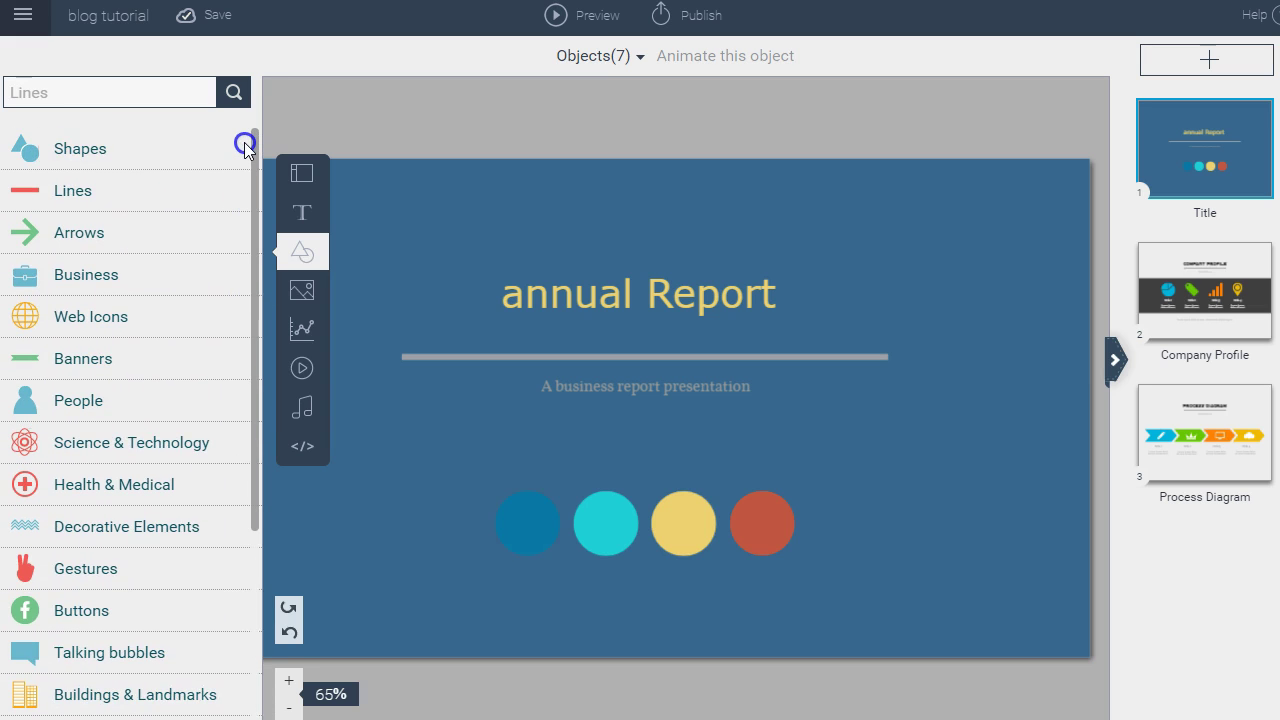
left_click(110, 93)
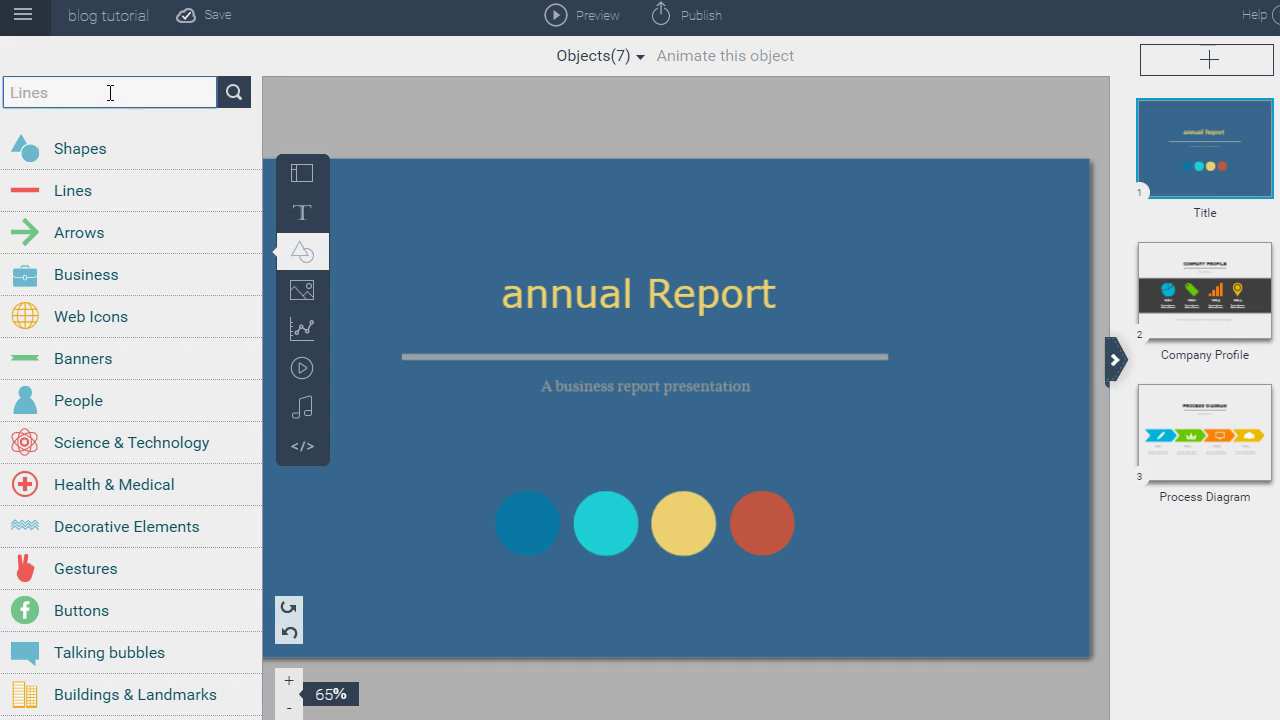
type("calculator")
key("Return")
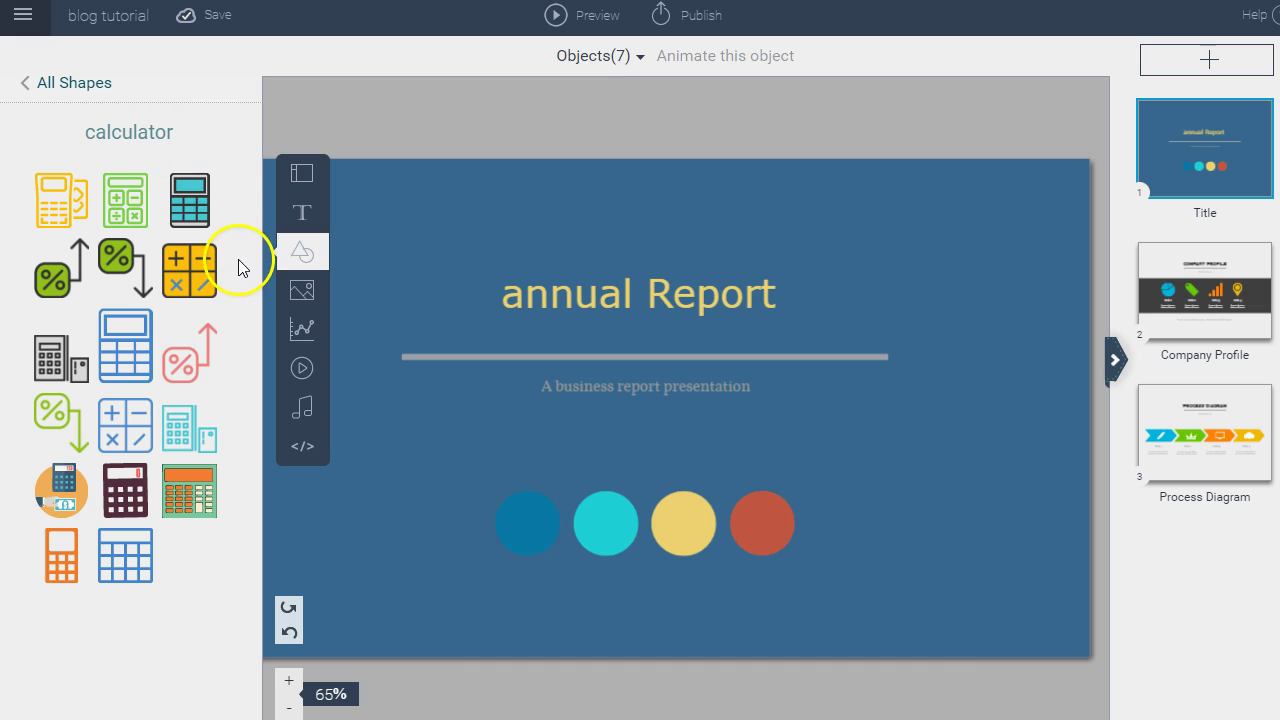
left_click(79, 83)
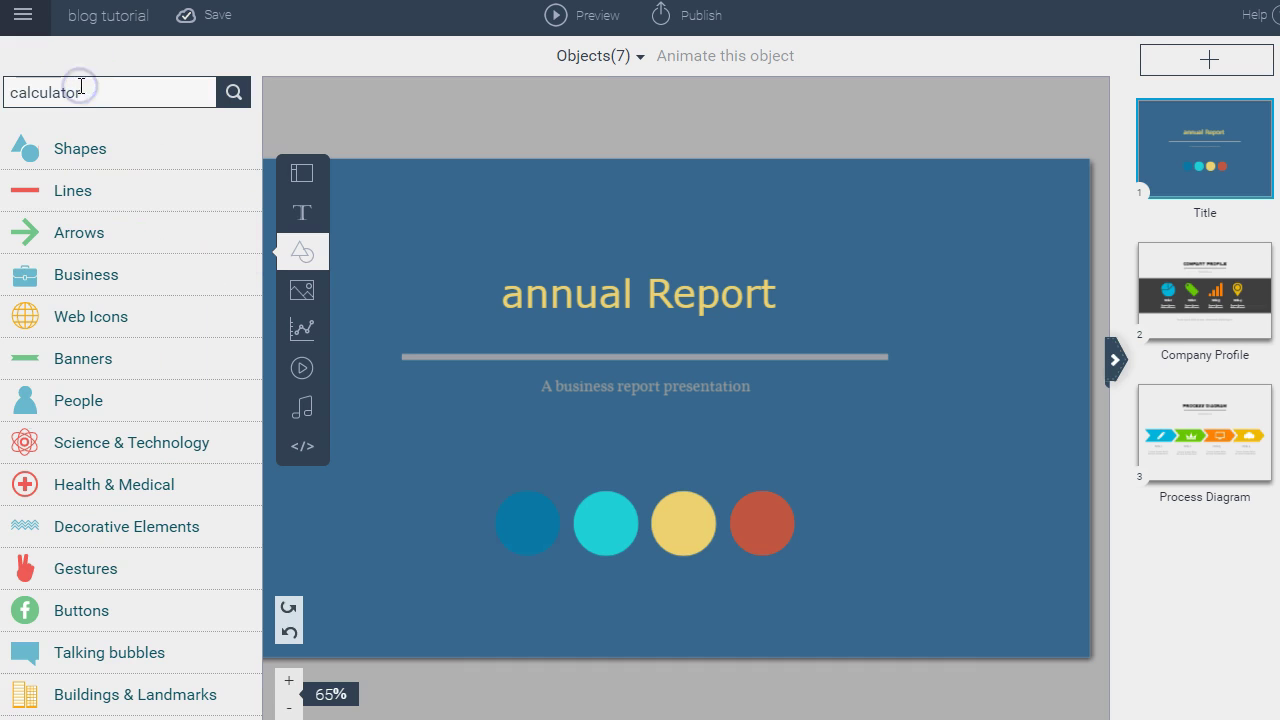
Place the umbrella icon from the People category beside the title and enlarge it to about 263 by 286
left_click(180, 420)
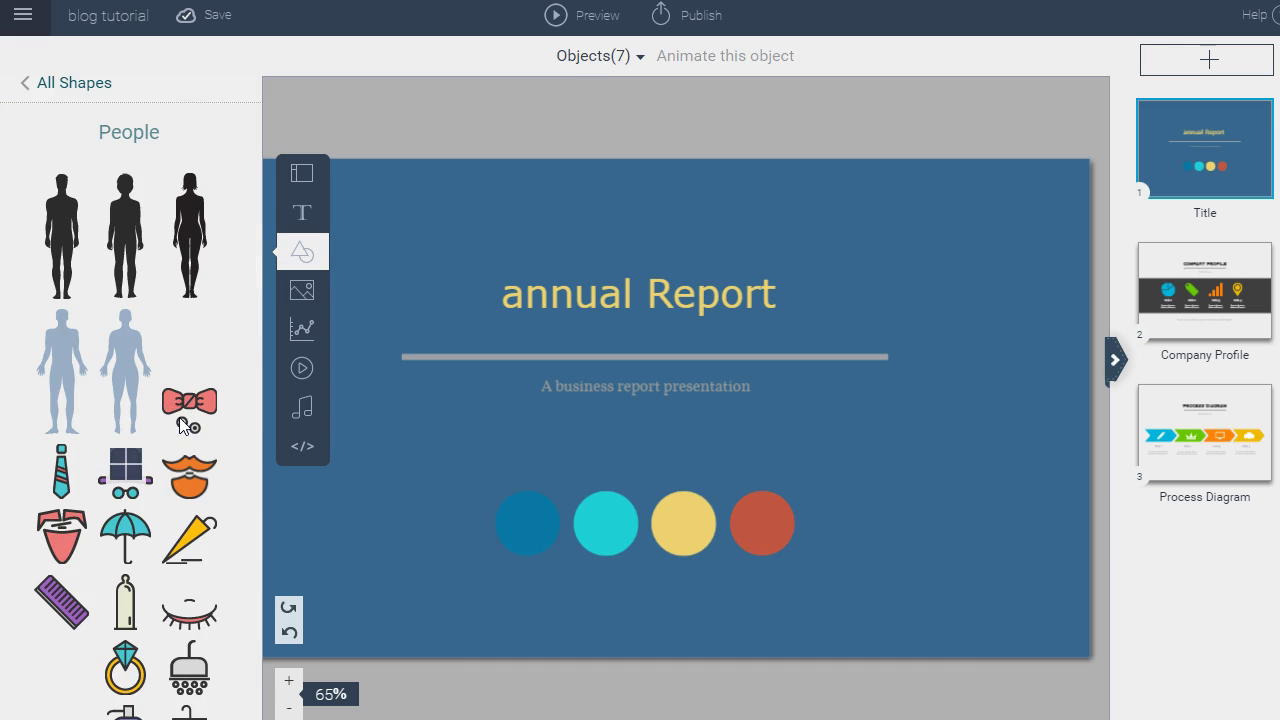
left_click_drag(150, 520, 901, 264)
left_click_drag(942, 310, 1052, 480)
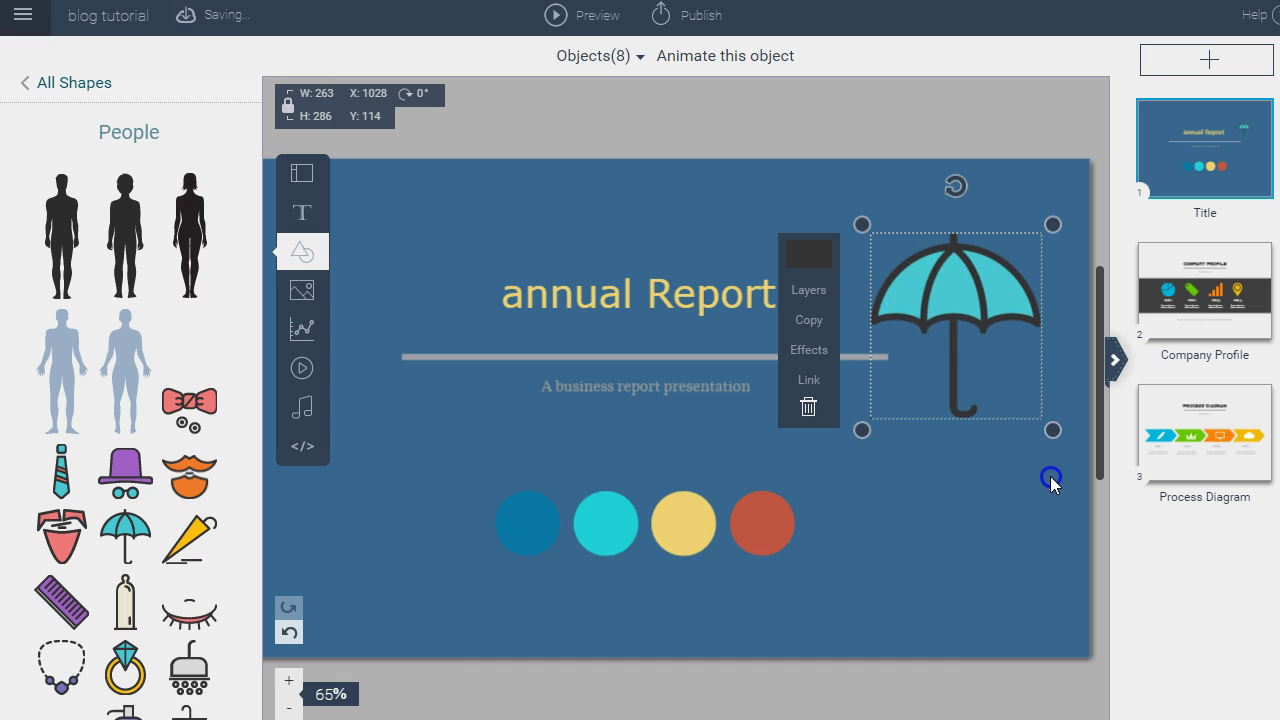
Change the umbrella canopy's fill color to rust red from the recently used palette
left_click(813, 256)
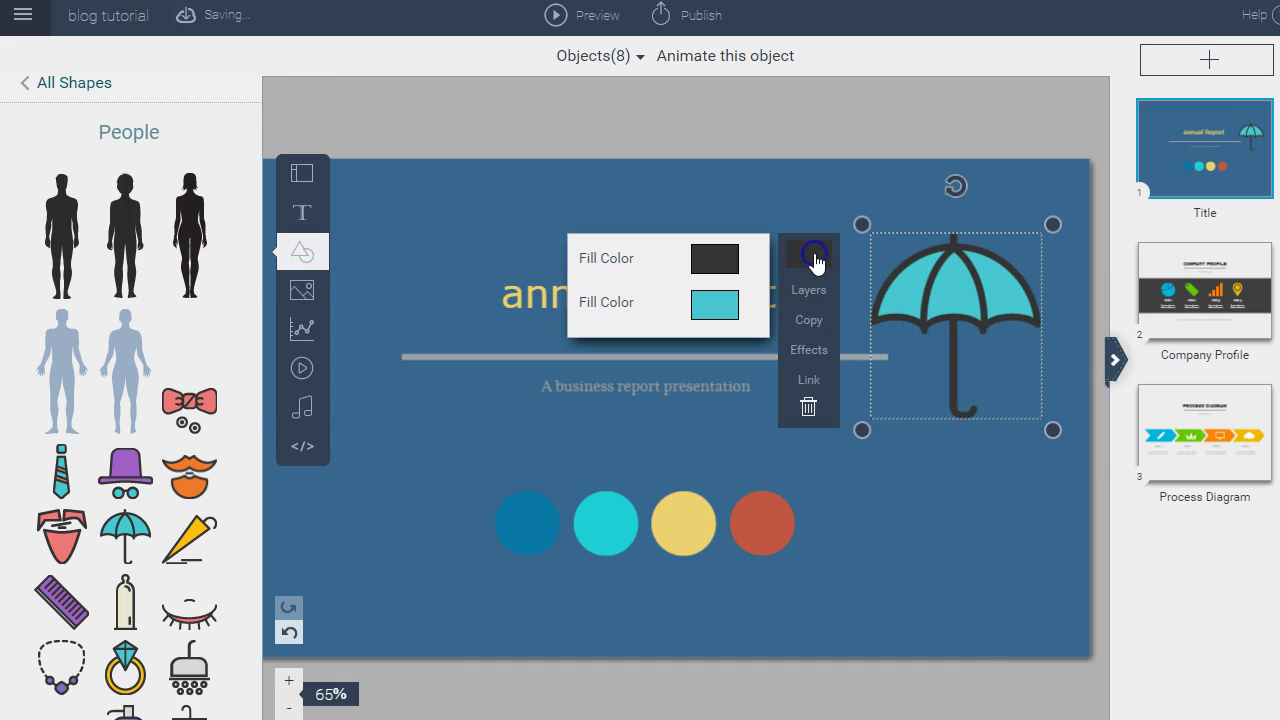
left_click(718, 304)
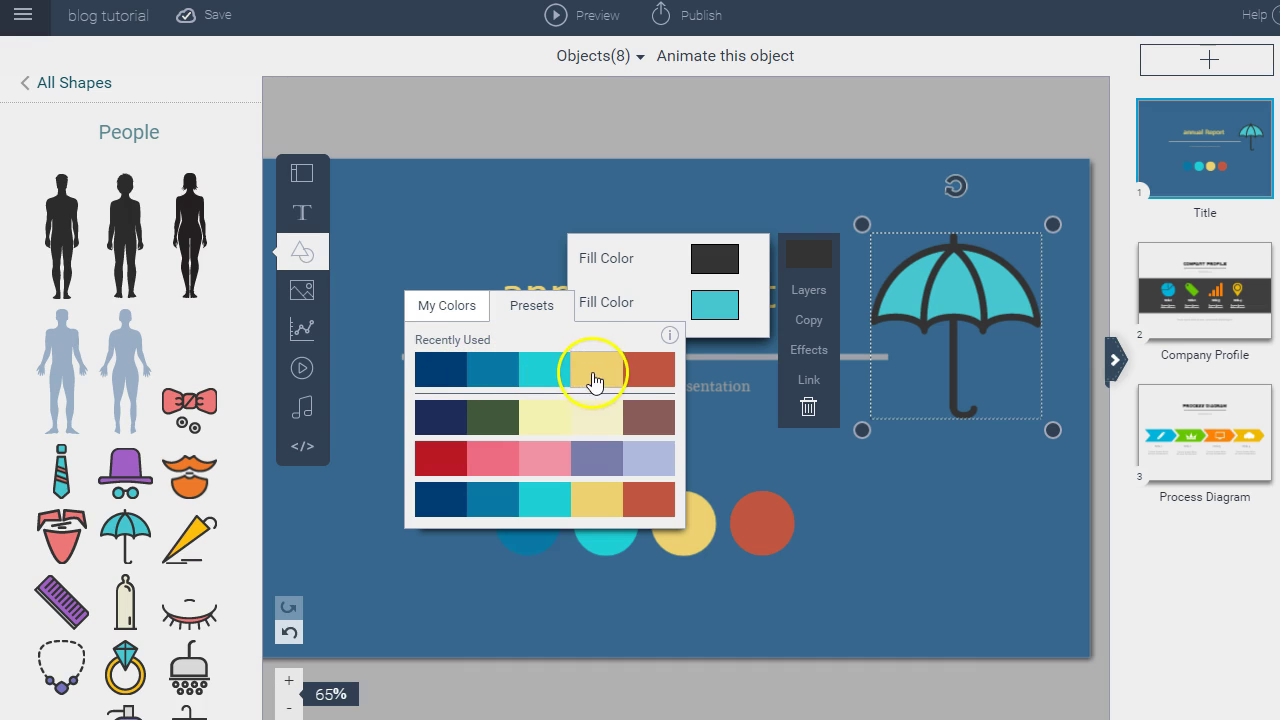
left_click(641, 380)
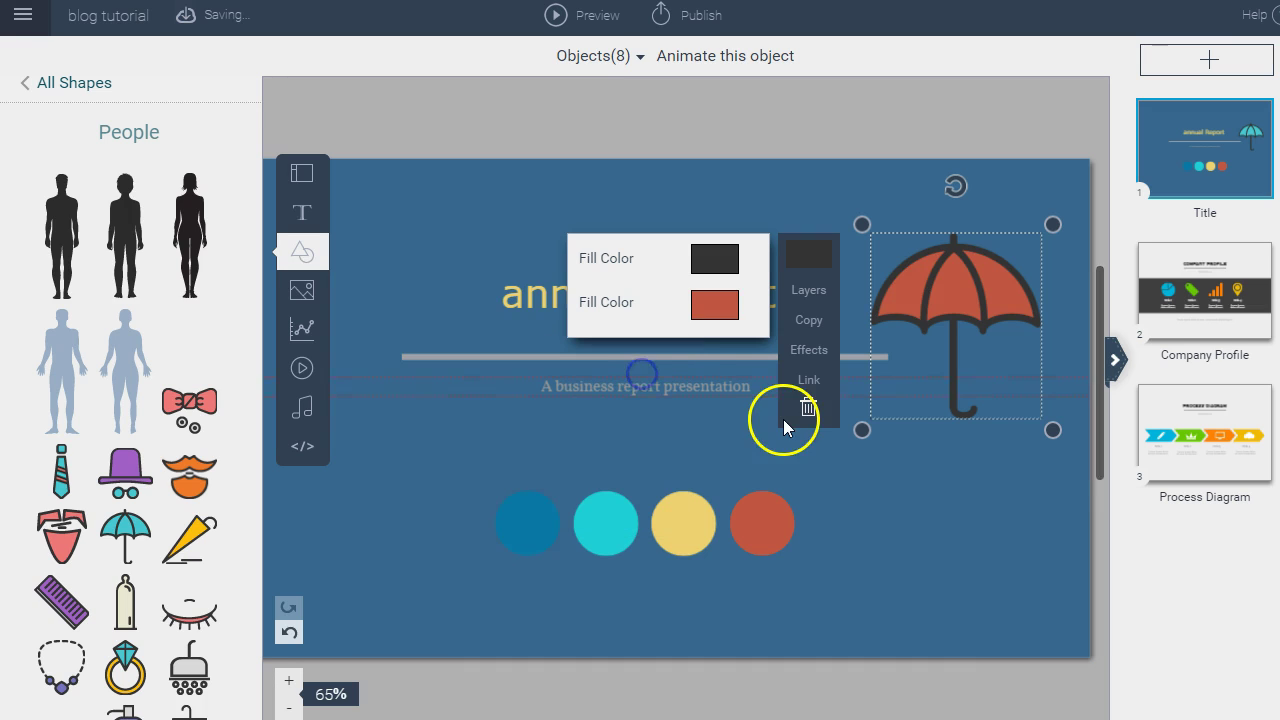
left_click(953, 542)
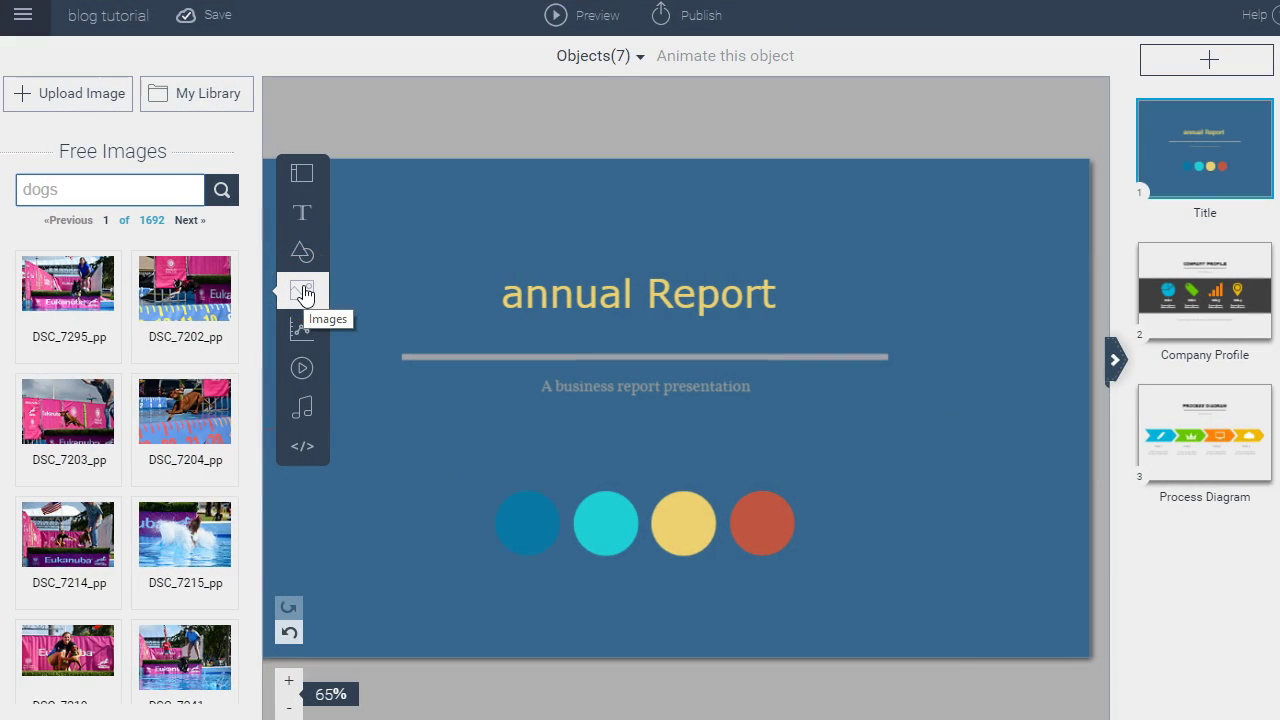
Open the image library and activate the Free Images search
left_click(303, 290)
left_click(43, 287)
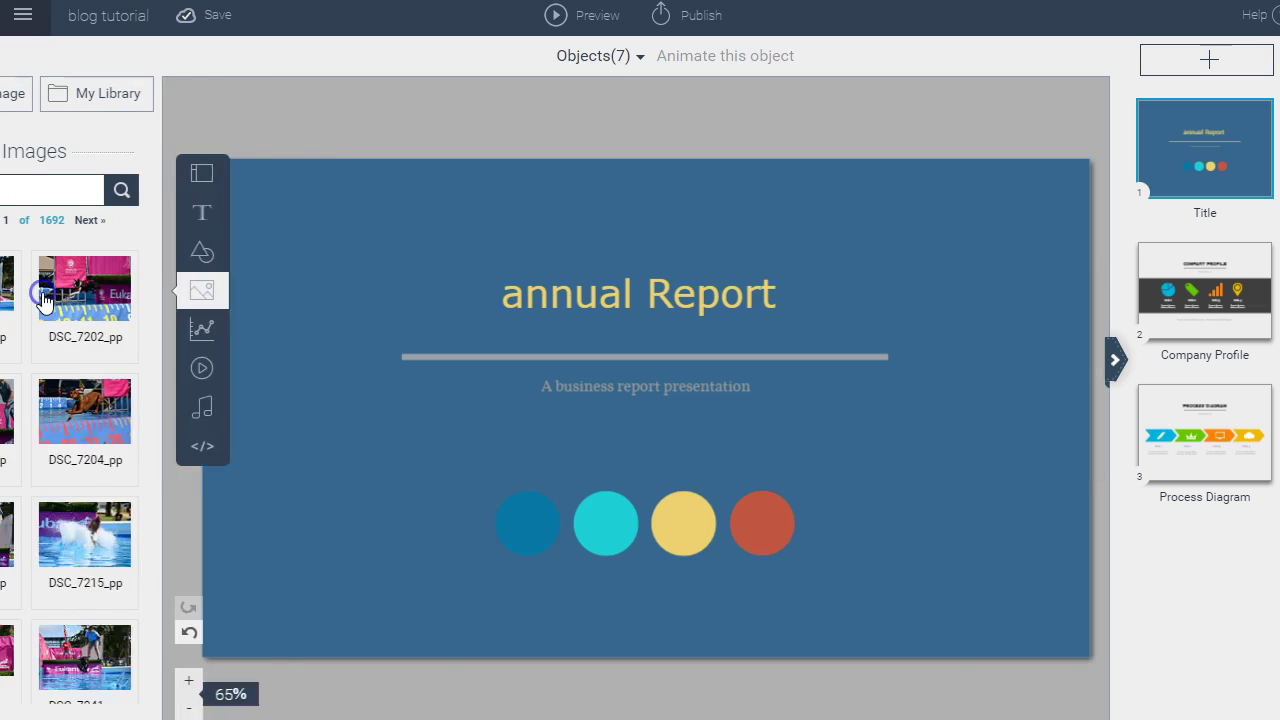
left_click(90, 187)
left_click(90, 187)
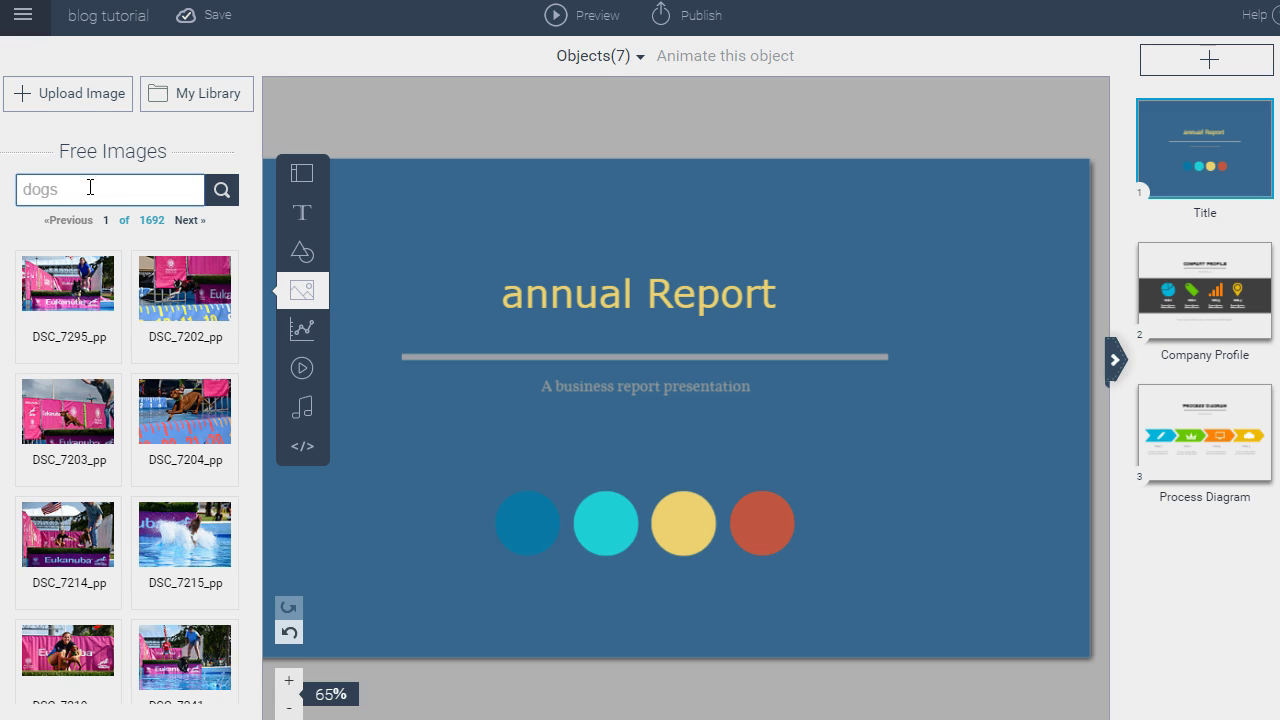
Open the Graph Engine for a new chart and preview the pie, donut, line, area and scatter chart types
left_click(299, 332)
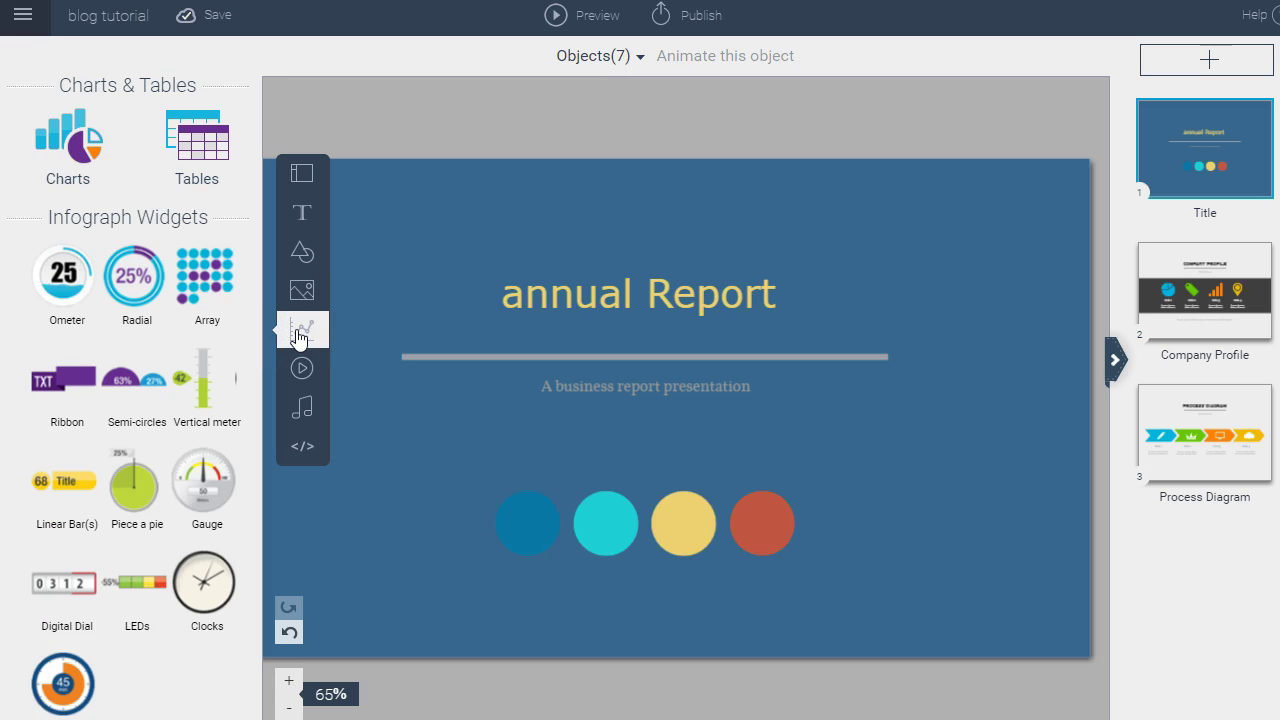
left_click(78, 148)
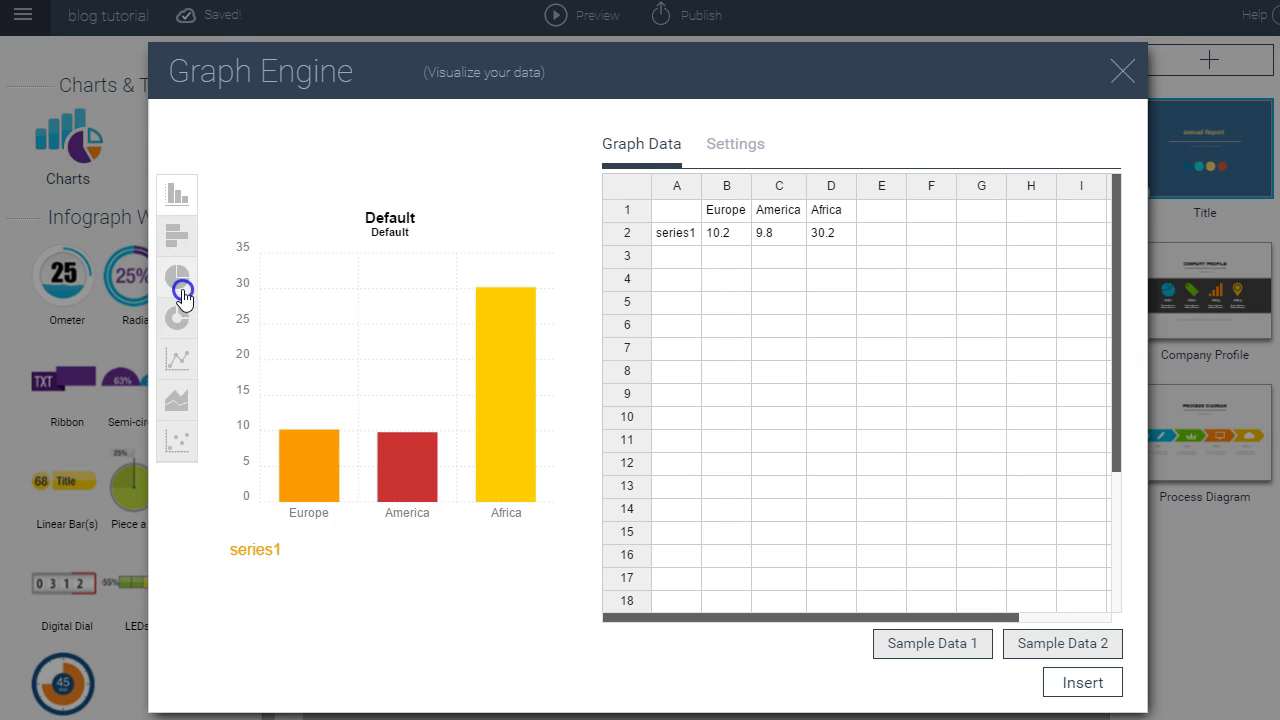
left_click(179, 290)
left_click(178, 316)
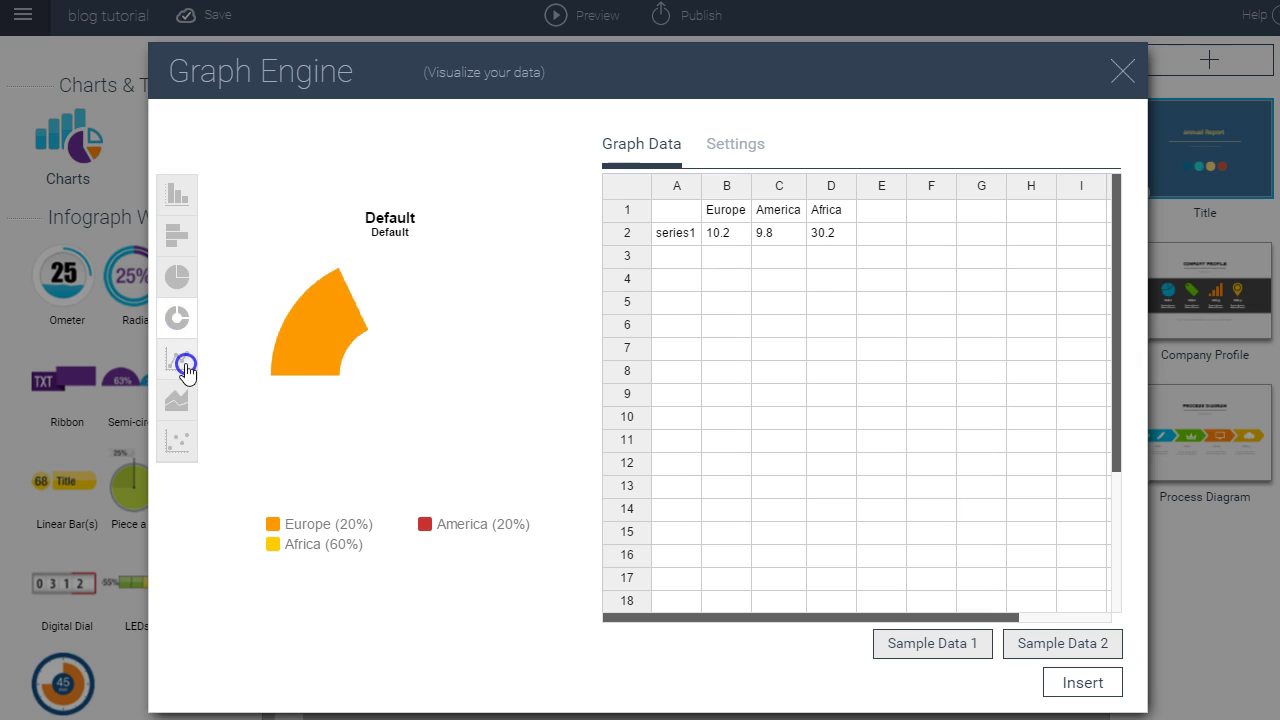
left_click(185, 366)
left_click(186, 405)
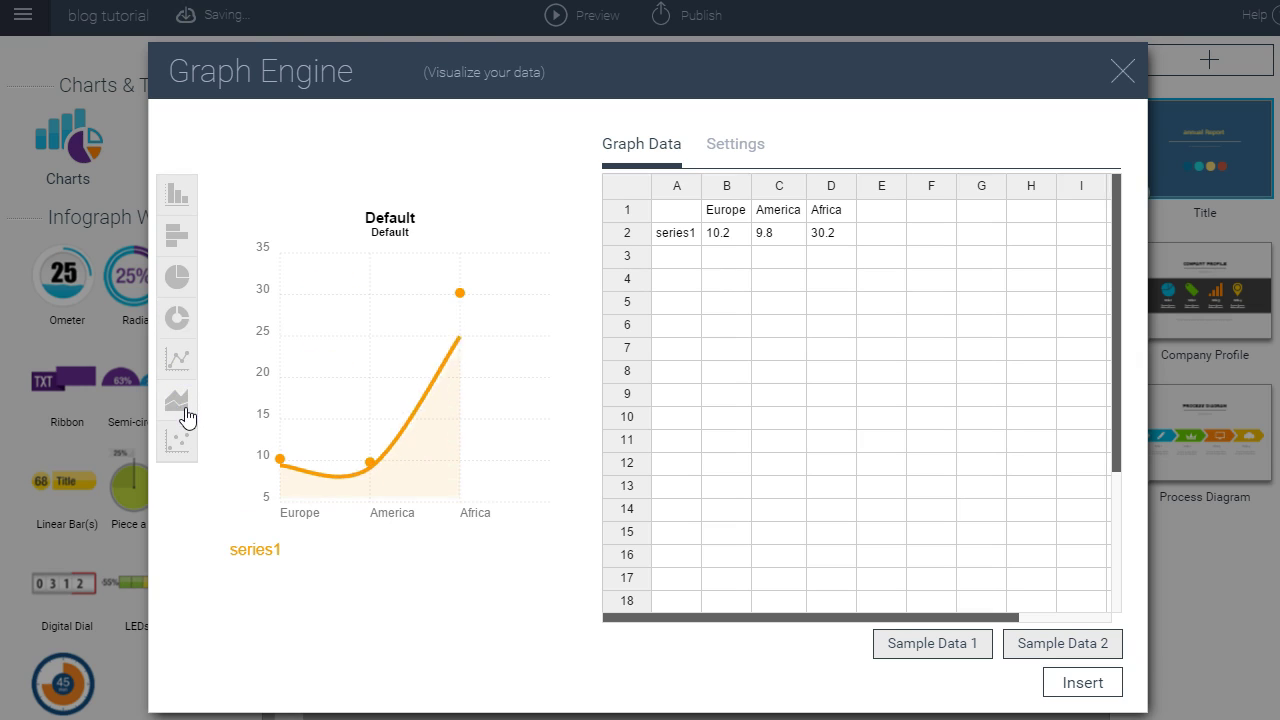
left_click(177, 440)
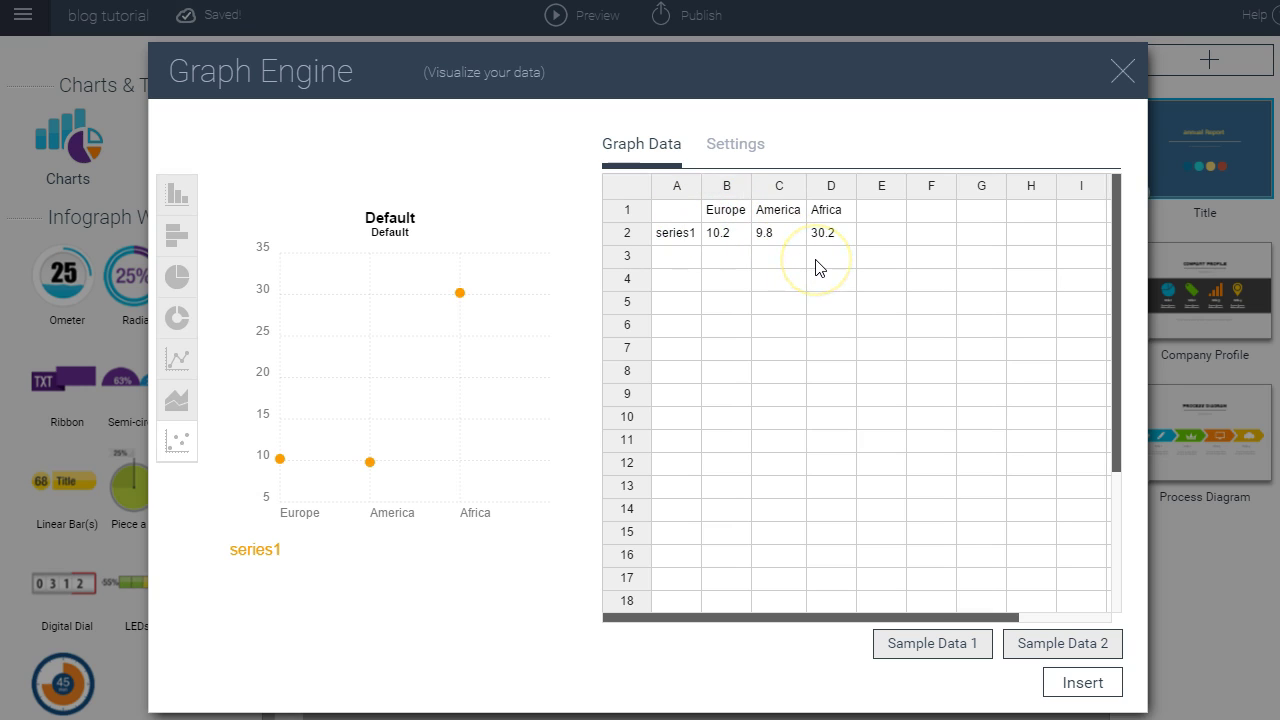
Review the scatter chart's color and display settings, return to its data, and close the Graph Engine without inserting the chart
left_click(736, 146)
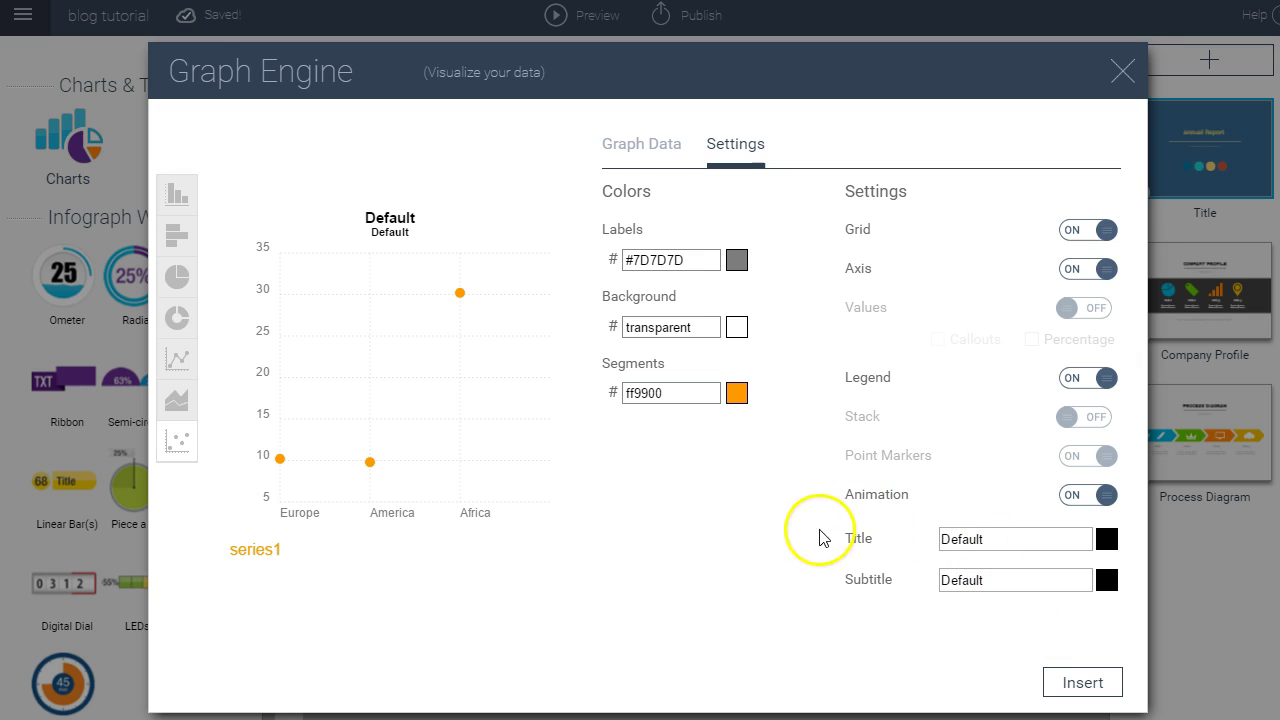
left_click(638, 146)
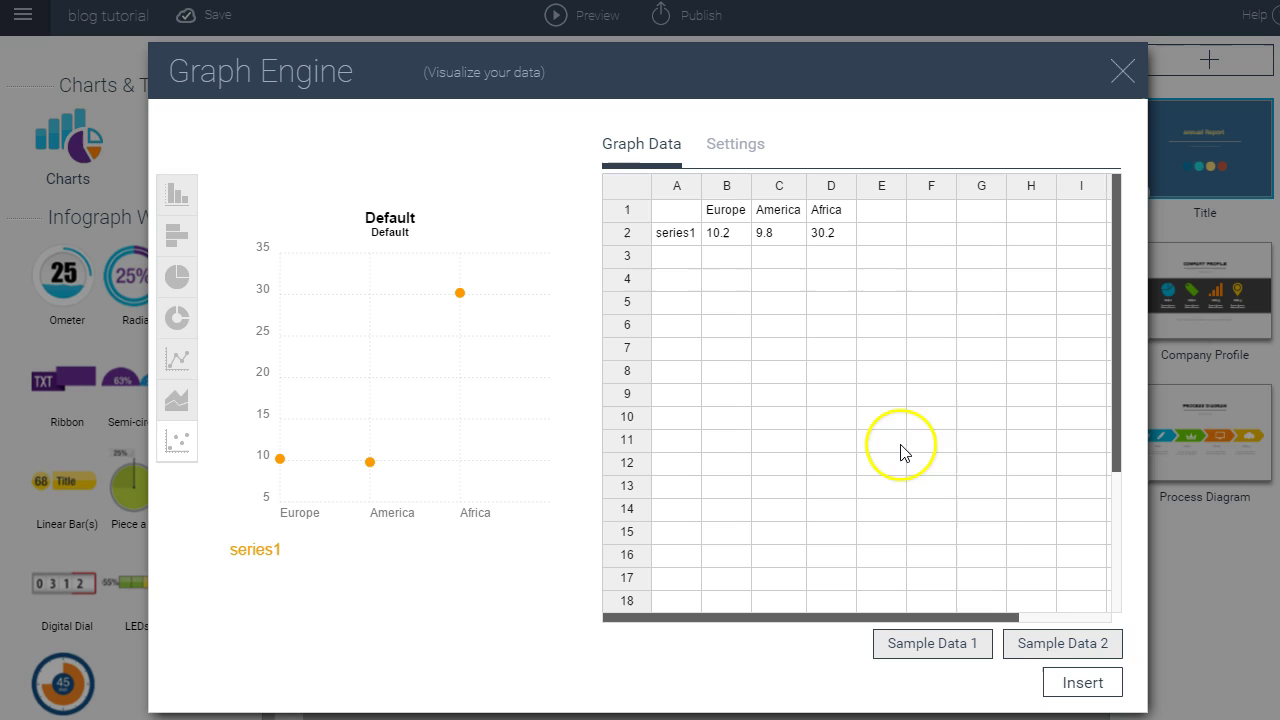
left_click(1120, 75)
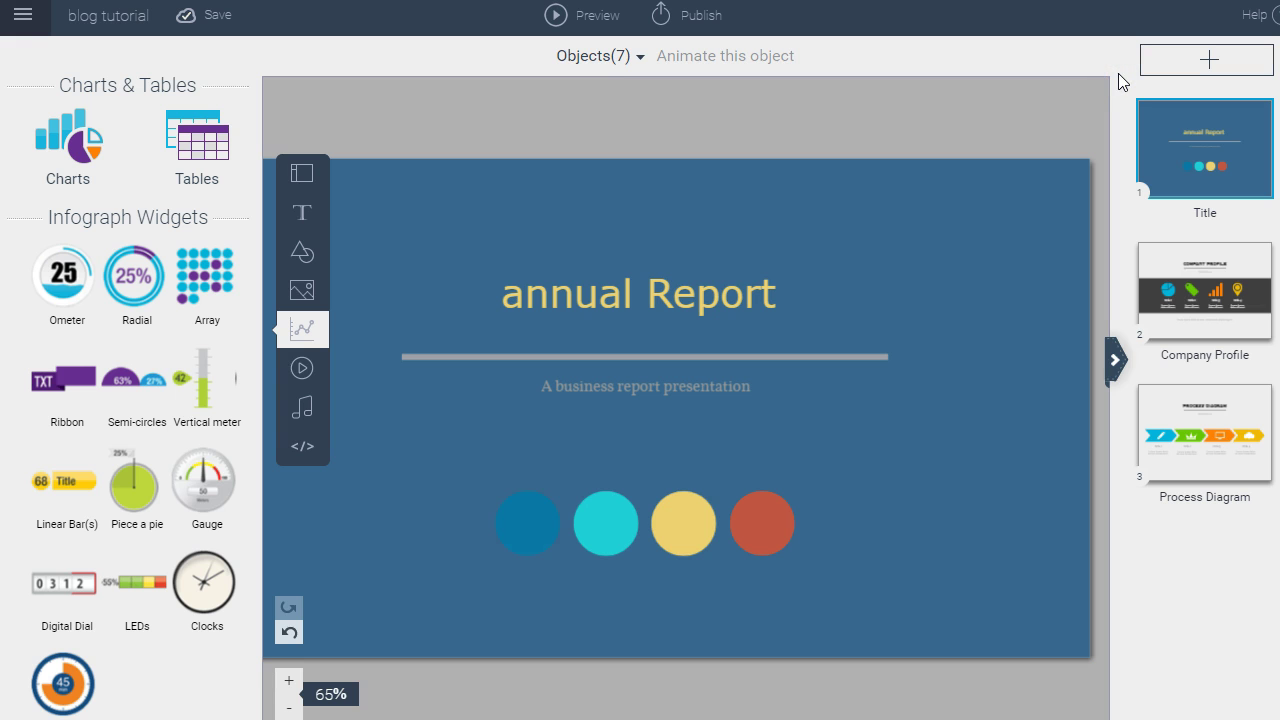
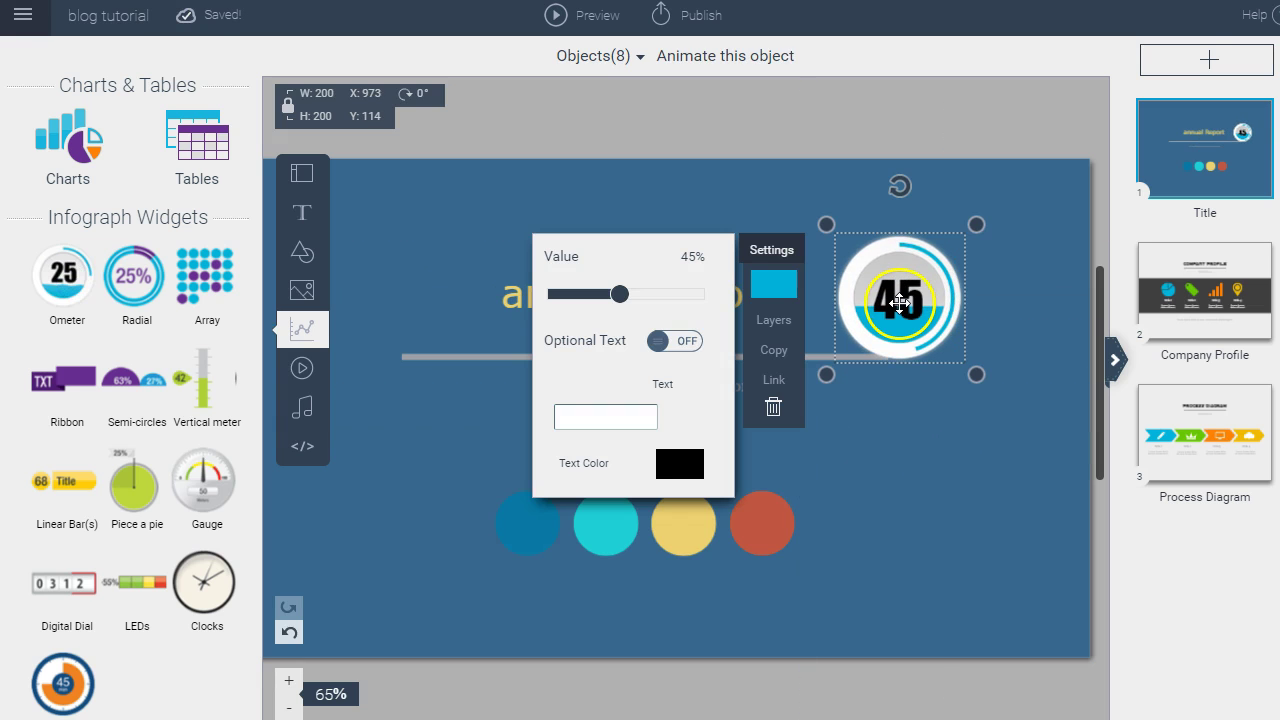
Set the Ometer widget's value to 67%
left_click(687, 257)
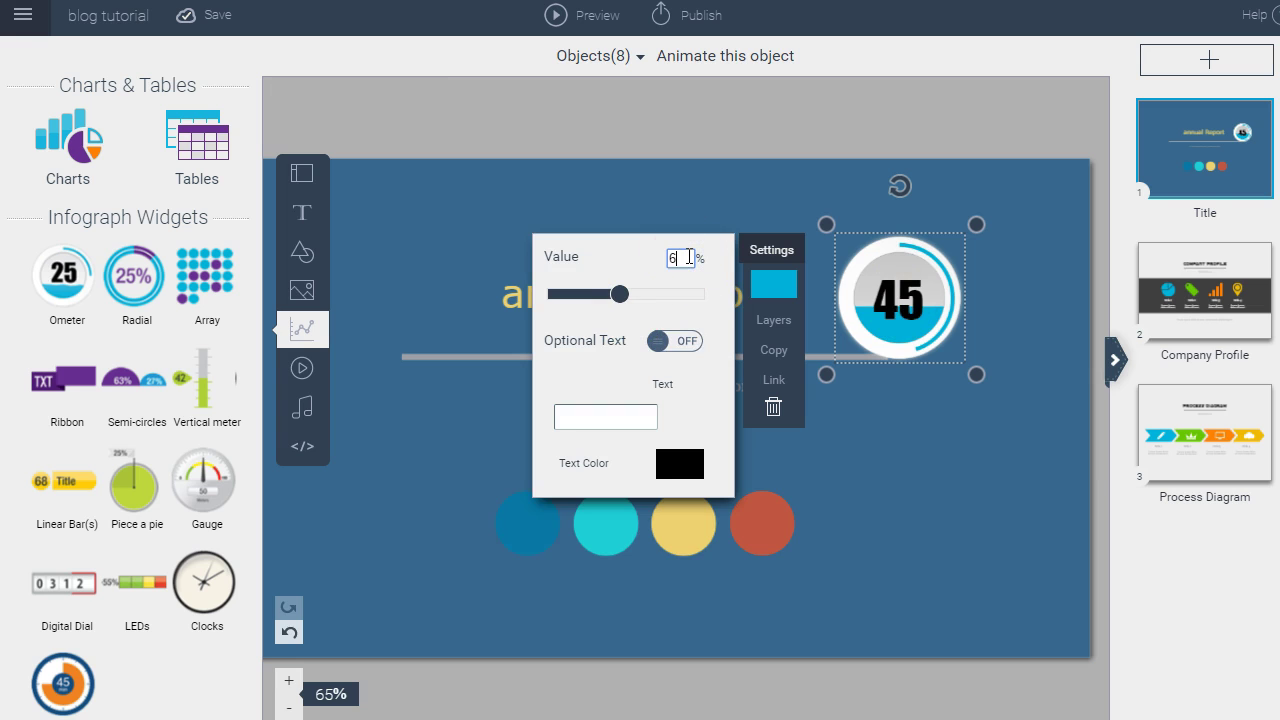
type("67")
key("Return")
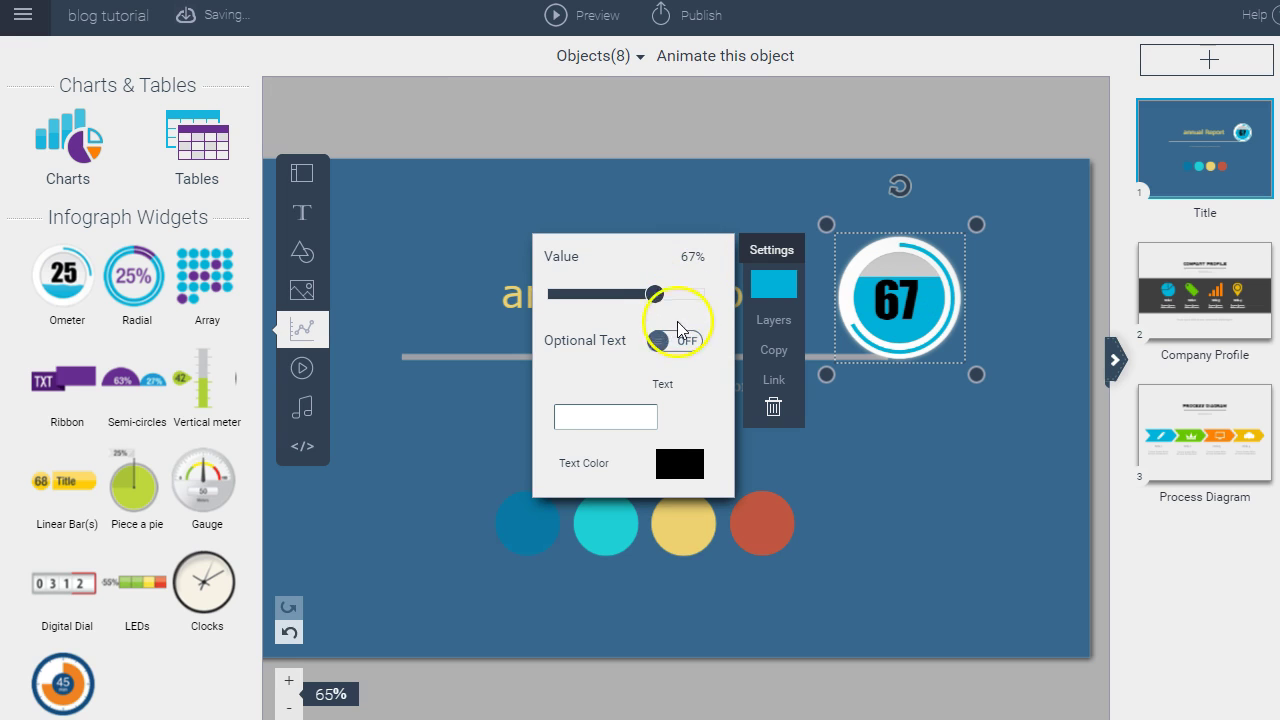
Recolor the Ometer widget yellow, and replace that with rust red from the recently used palette
left_click(762, 290)
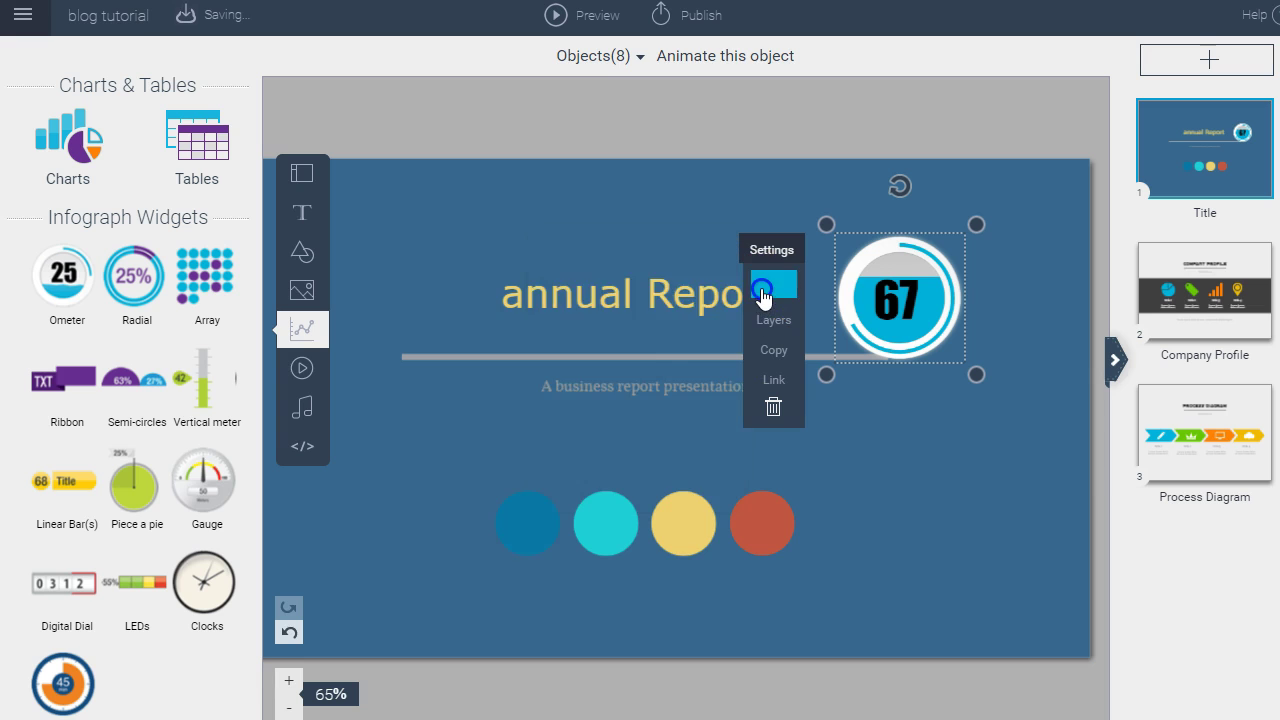
left_click(645, 328)
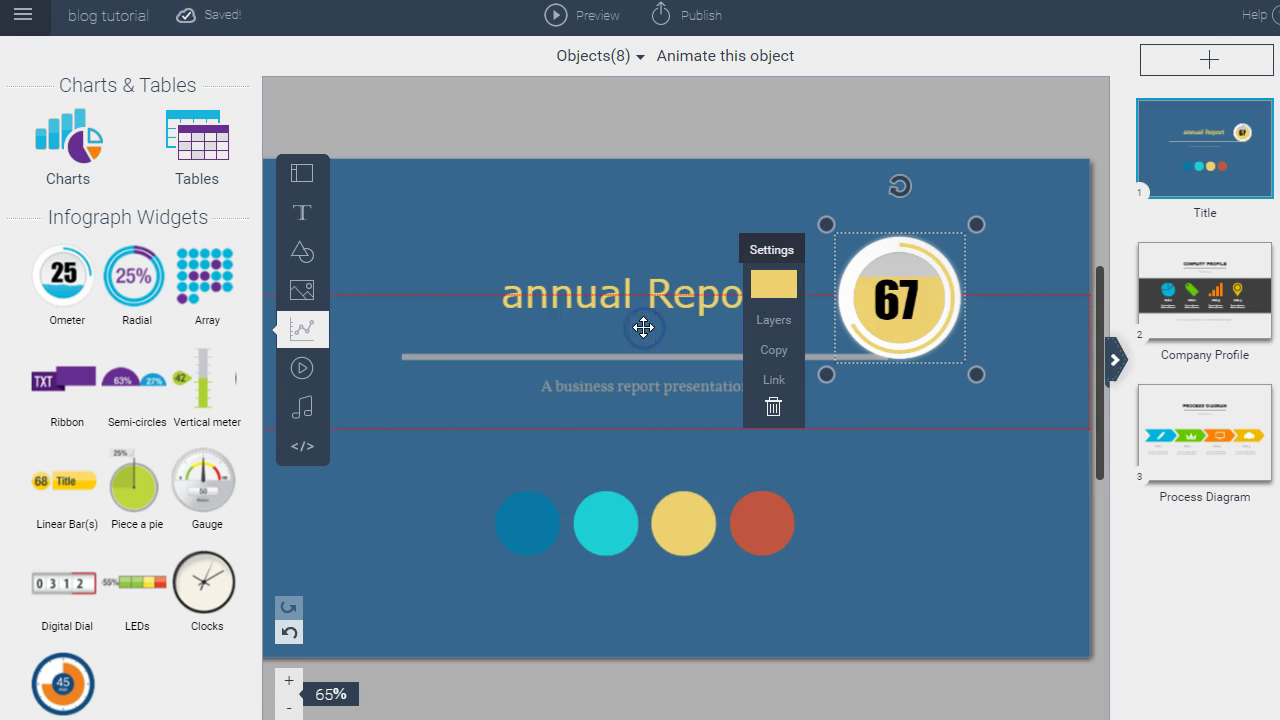
left_click(772, 284)
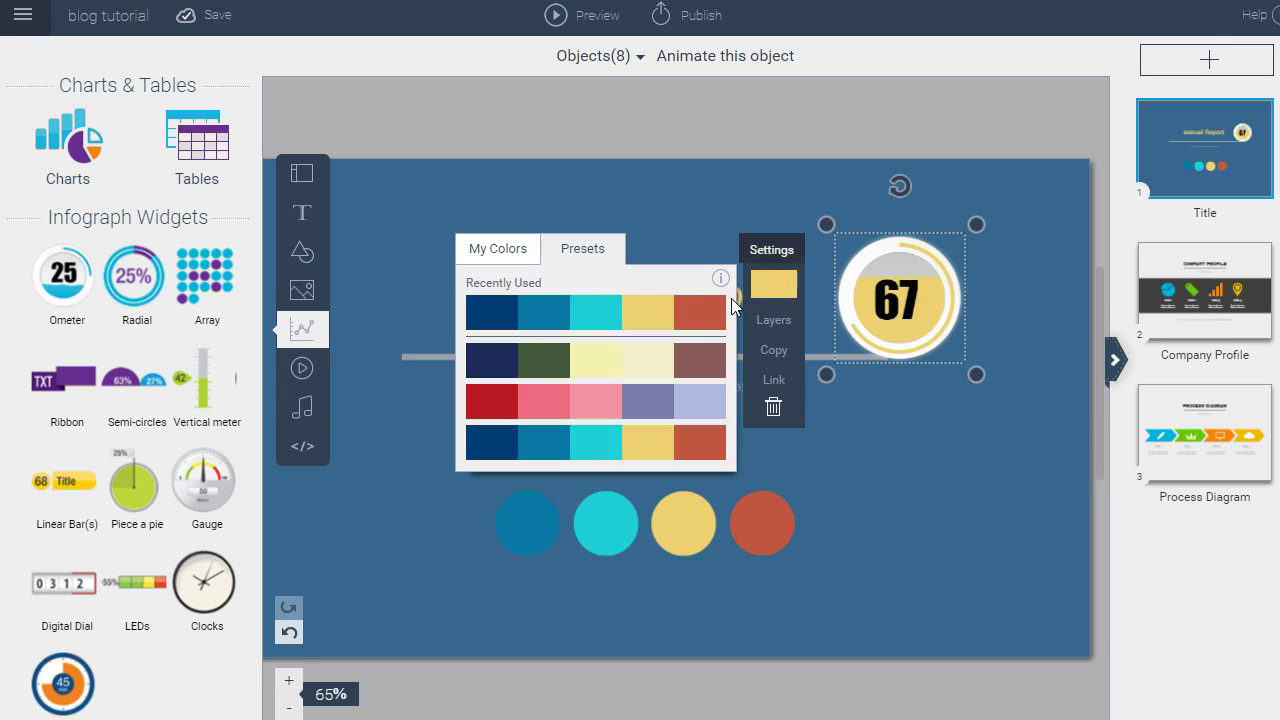
left_click(705, 312)
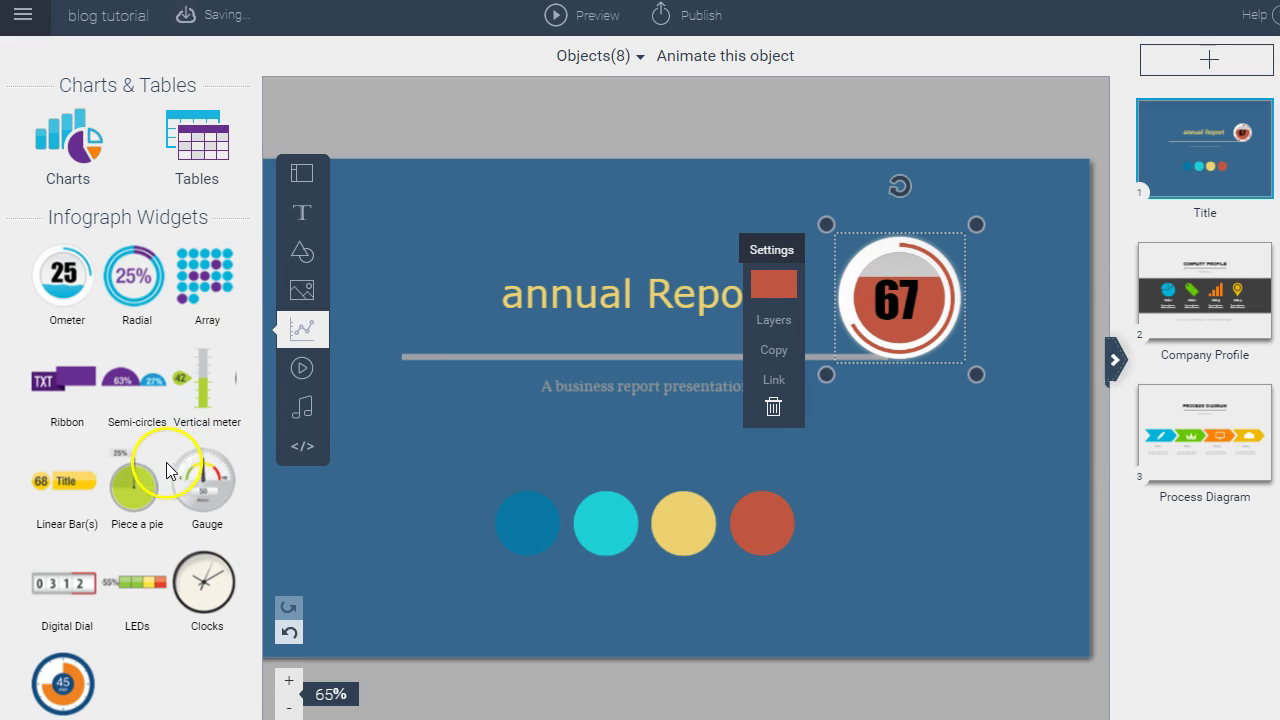
Add a Clocks widget to the title slide and place it below the Ometer
left_click_drag(204, 588, 523, 554)
left_click(629, 386)
left_click_drag(629, 386, 892, 487)
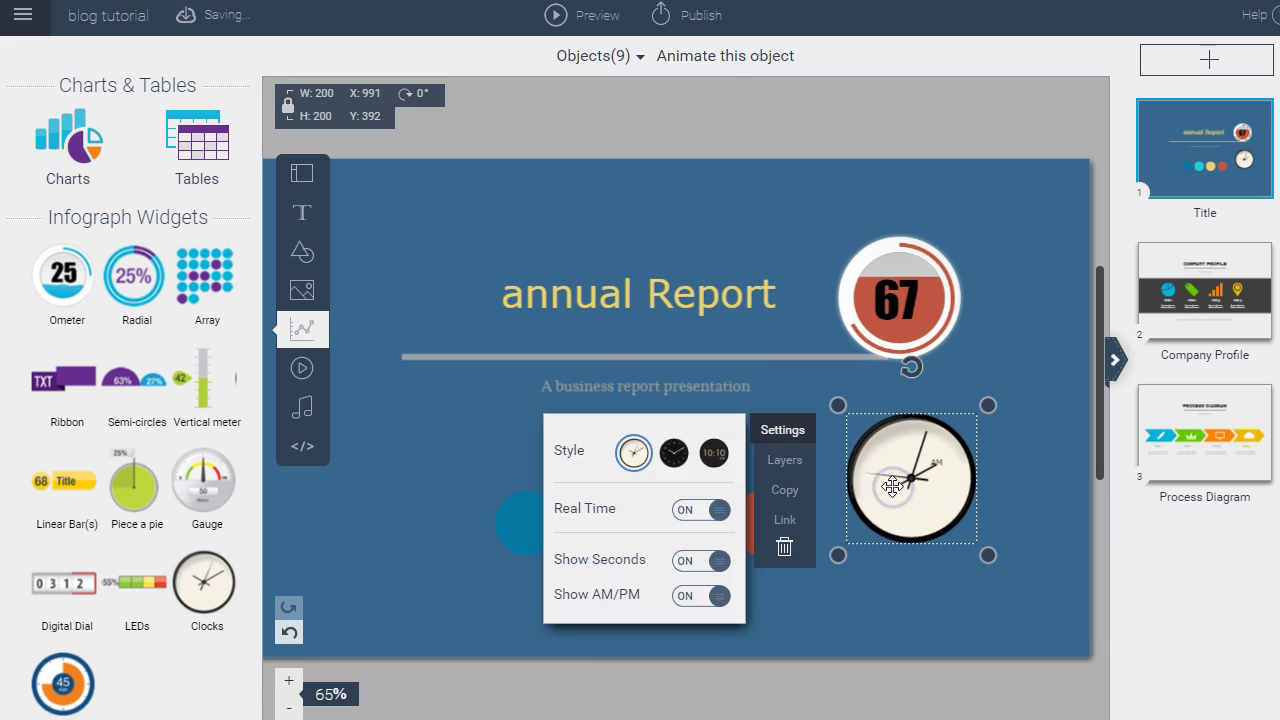
Try out the orange circular widget showing 45 on the title slide and remove it
left_click(66, 681)
left_click_drag(600, 390, 455, 341)
left_click(620, 392)
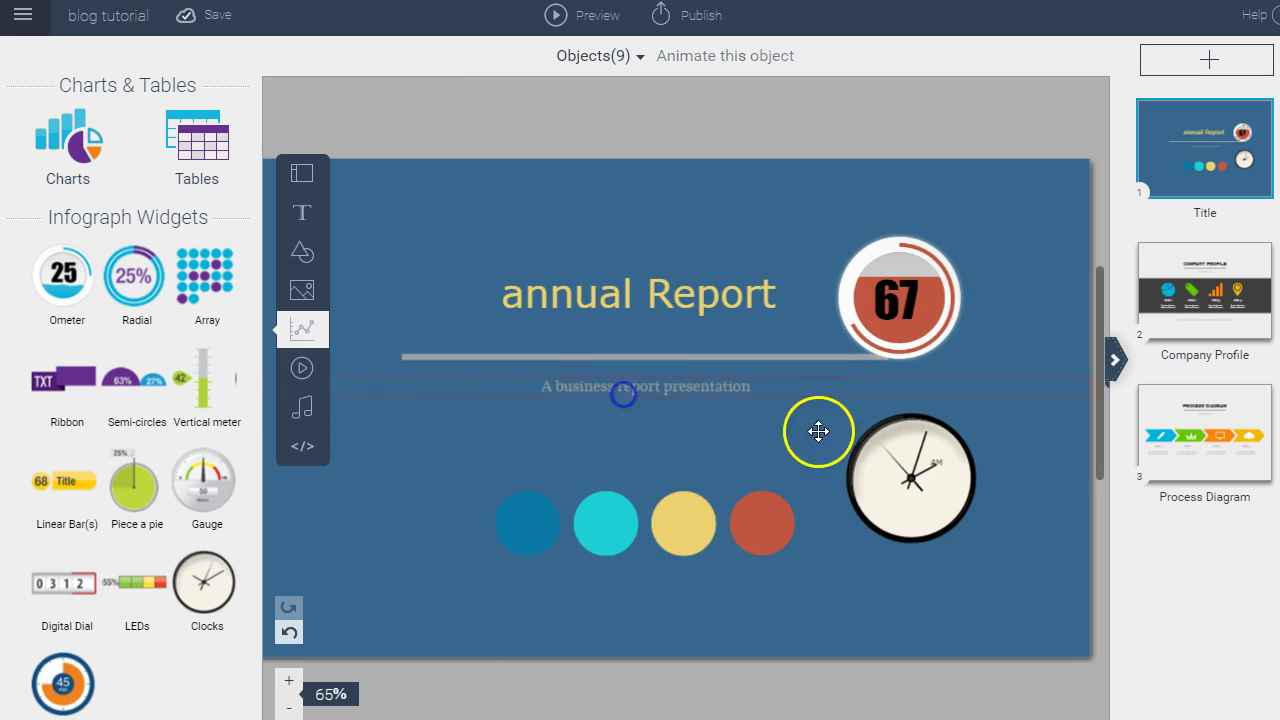
Delete the clock and the Ometer widget from the title slide
left_click(876, 462)
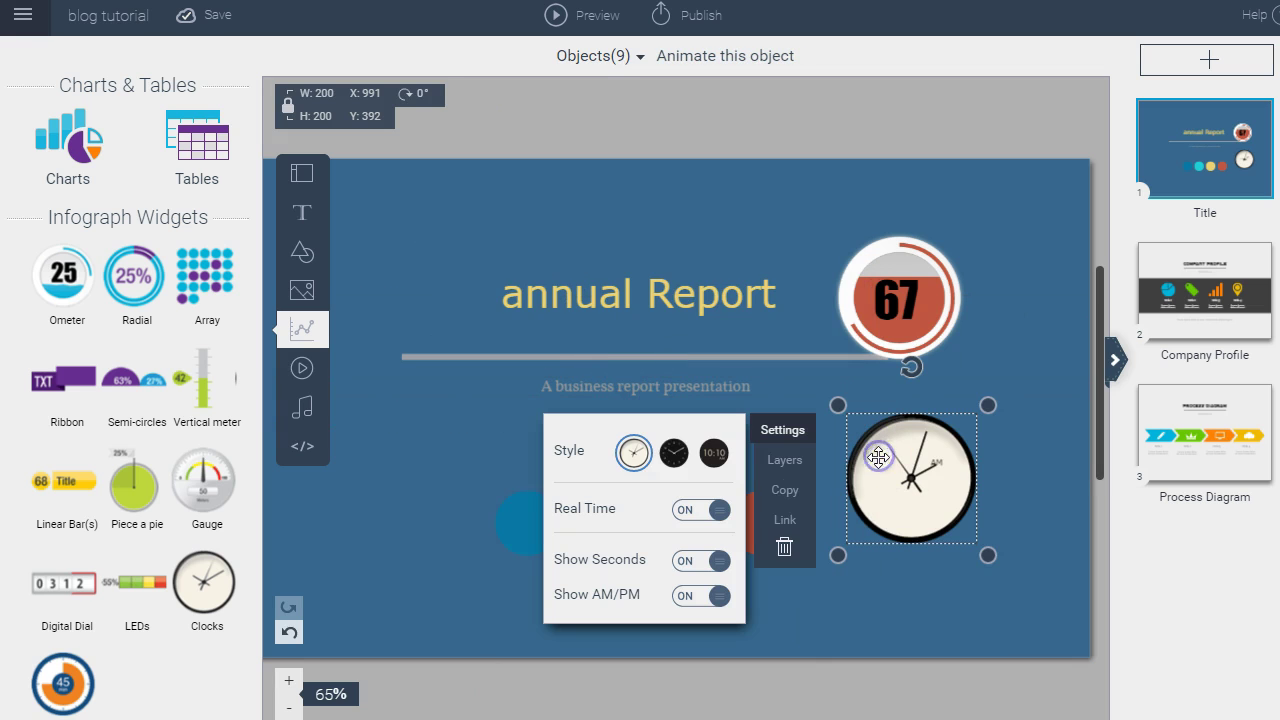
left_click(784, 552)
left_click(857, 343)
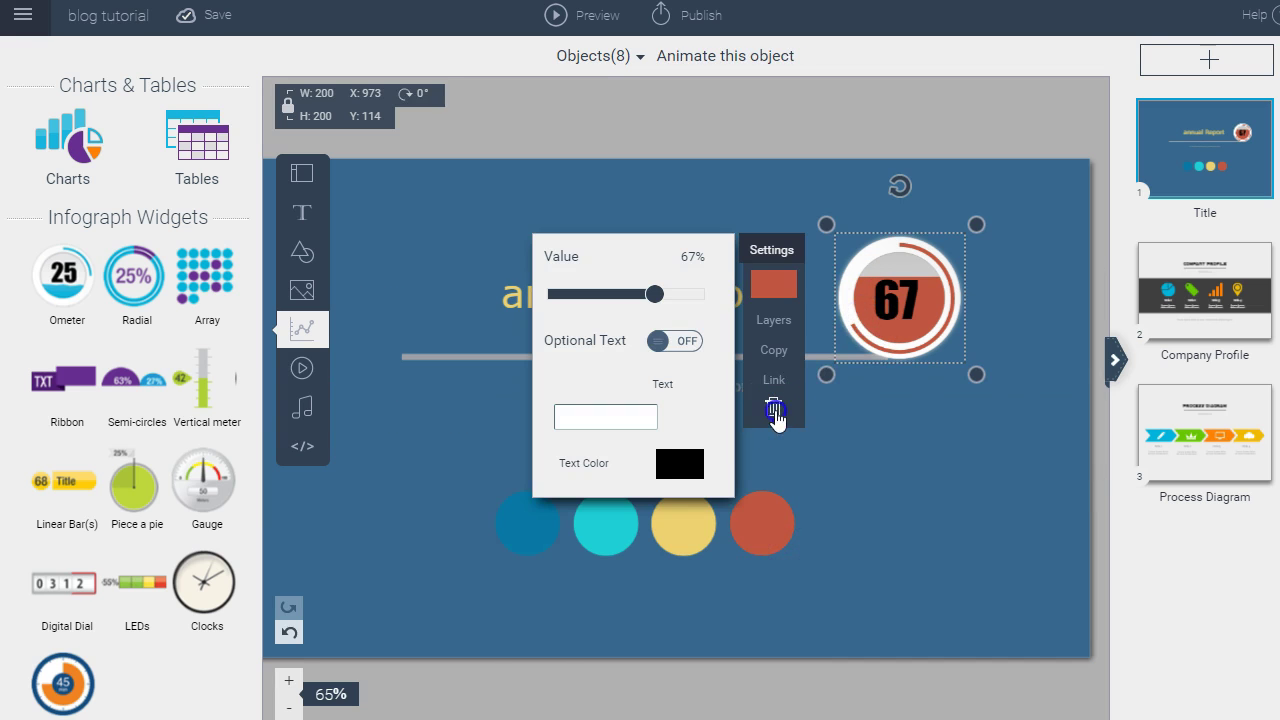
left_click(774, 410)
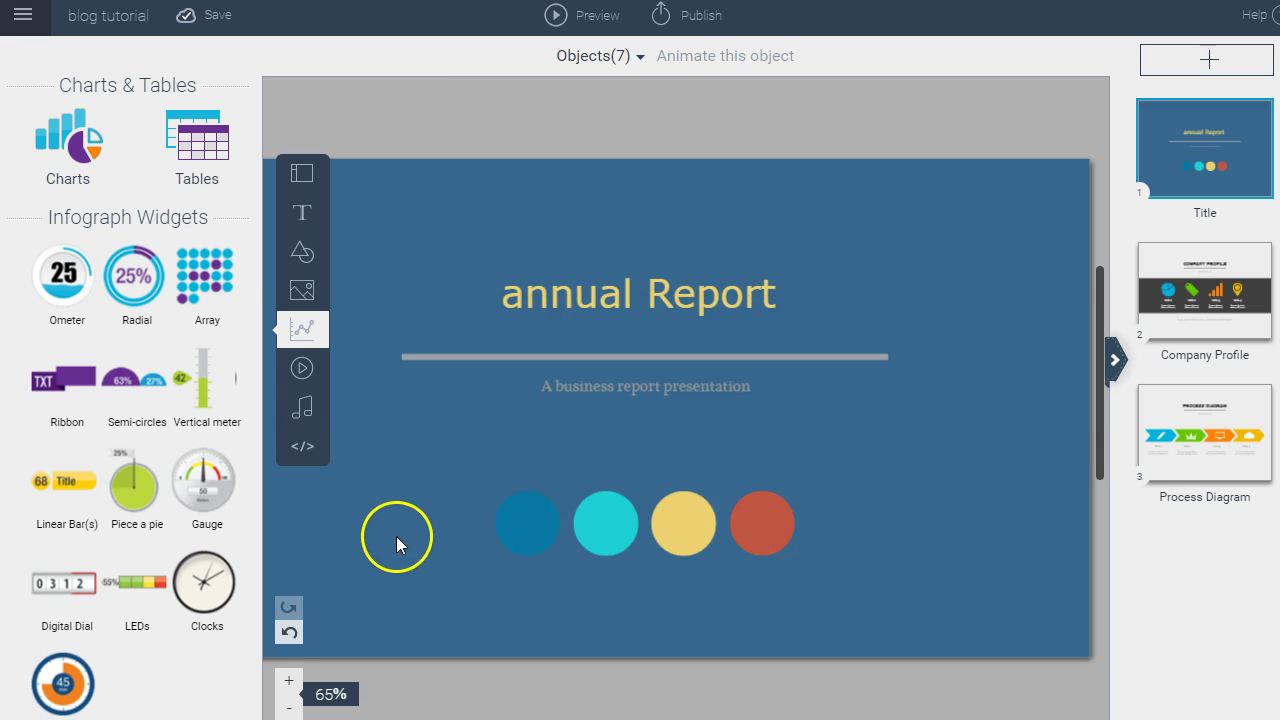
Add an Array widget of male figures beside the title and set its number of icons to 30
left_click(209, 281)
left_click_drag(674, 380, 940, 274)
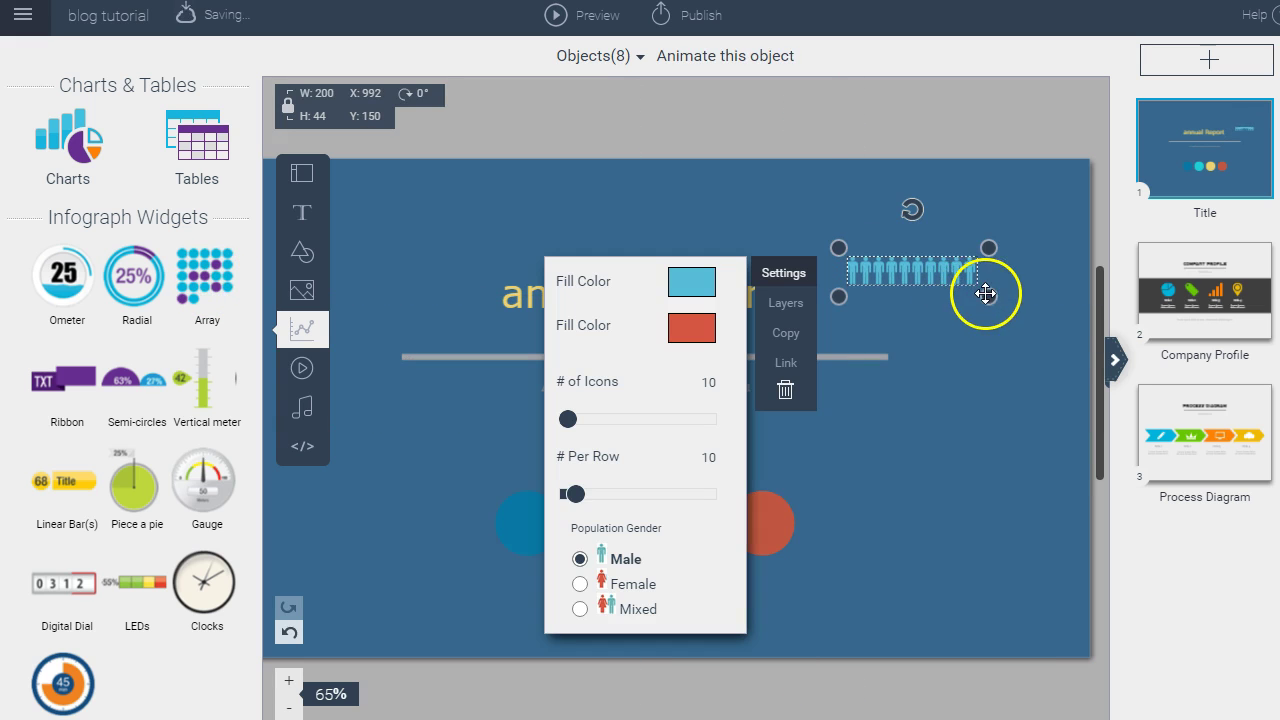
left_click(708, 385)
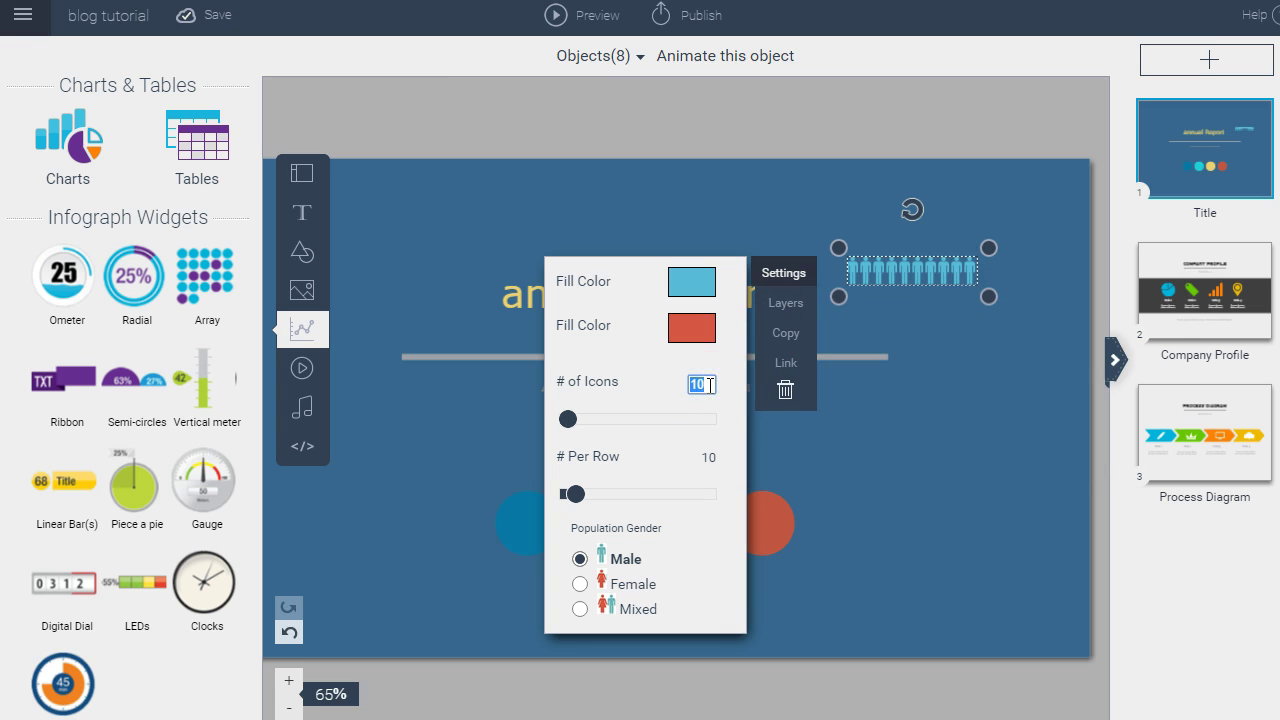
key("Return")
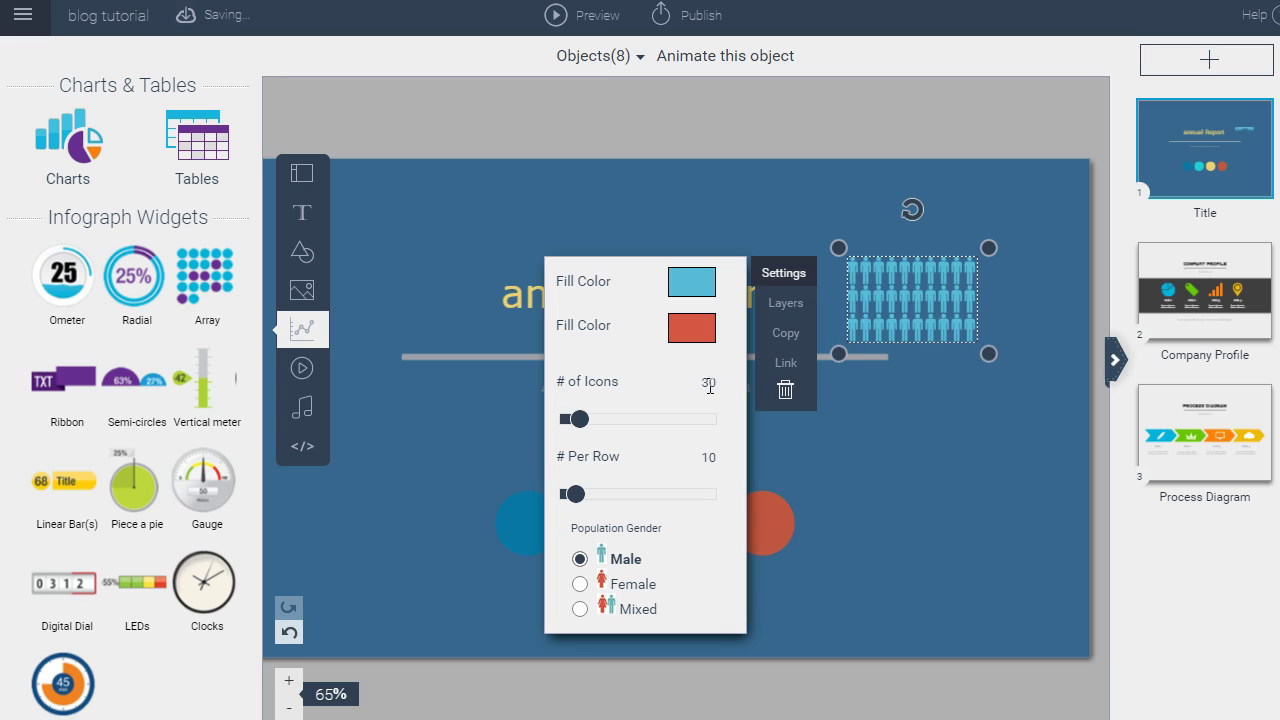
Enlarge the figure array to about 322 by 212 beside the colored circles, and delete it
left_click_drag(988, 355, 1062, 437)
left_click_drag(954, 334, 917, 490)
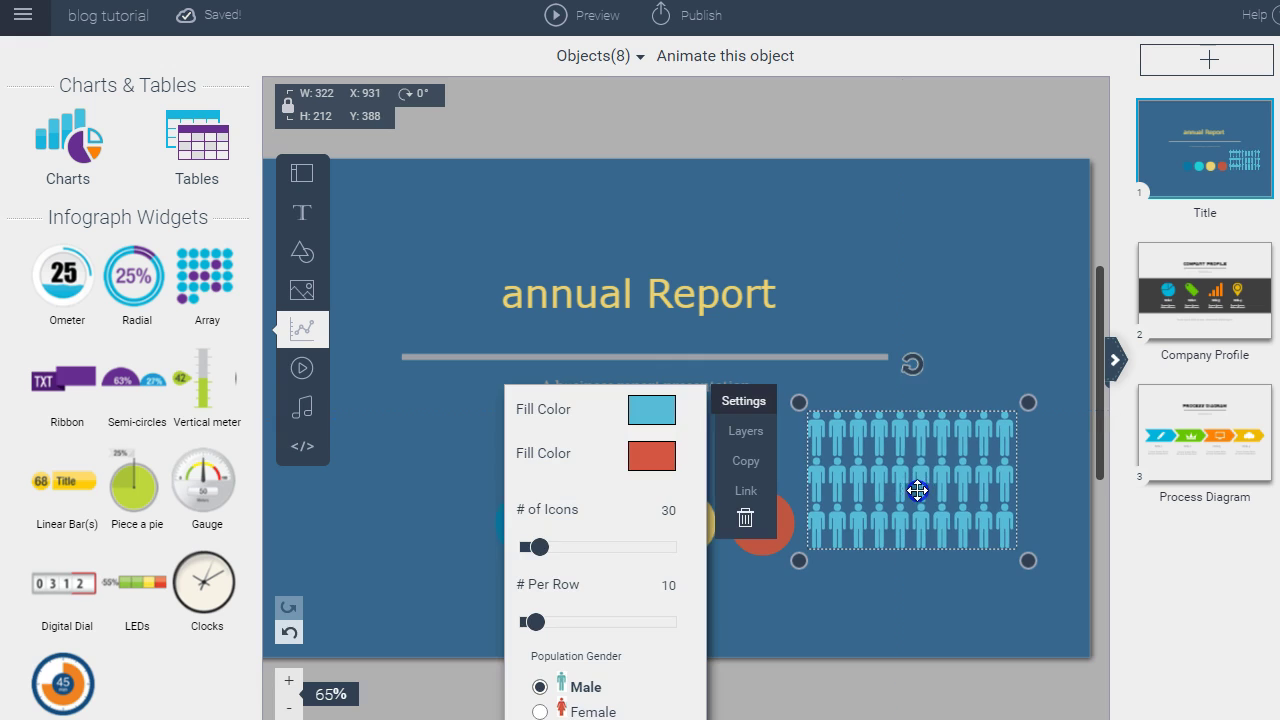
left_click(904, 306)
left_click_drag(876, 501, 891, 466)
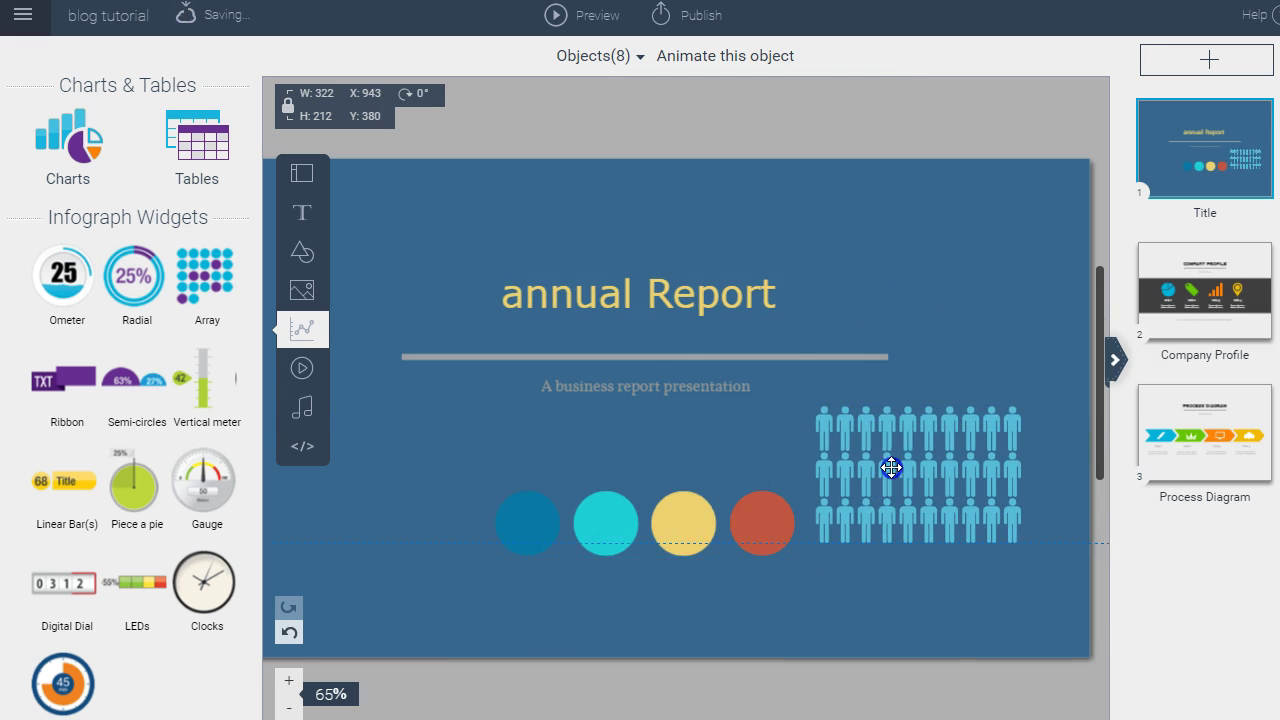
left_click(762, 512)
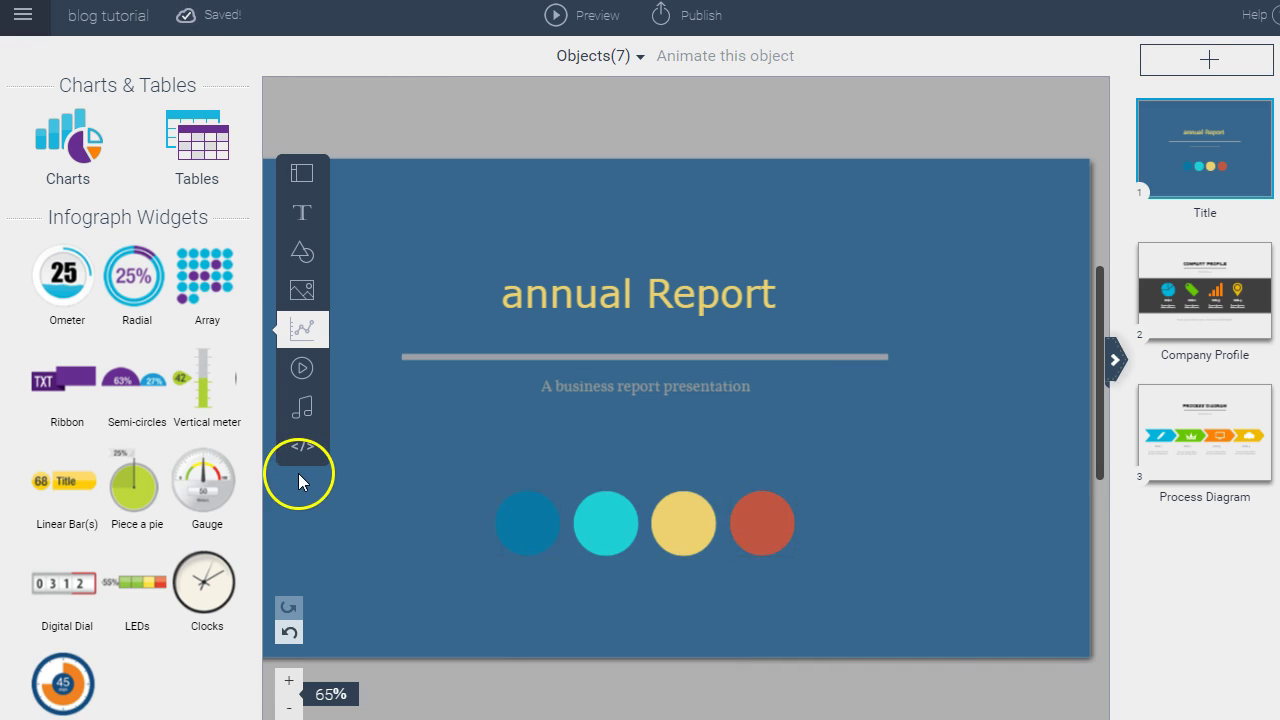
Try out a table of six rows and four columns widened to about 612 by 387, and delete it
left_click(193, 130)
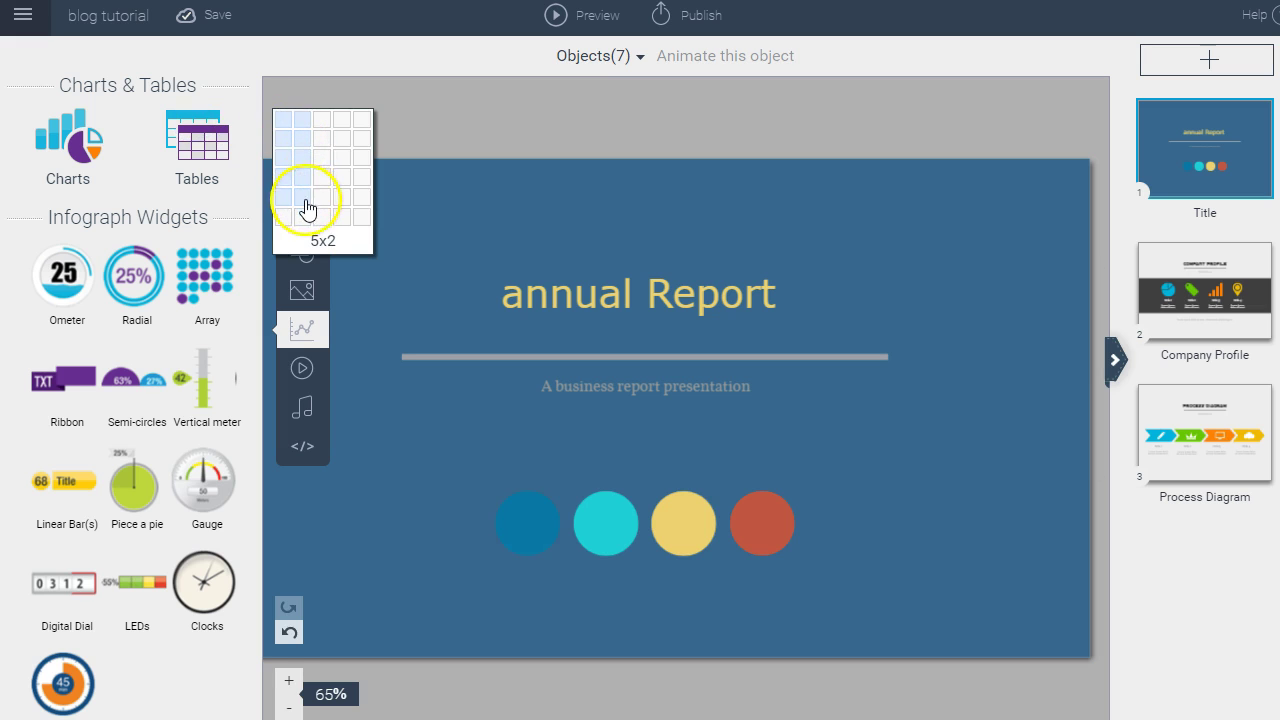
left_click(345, 228)
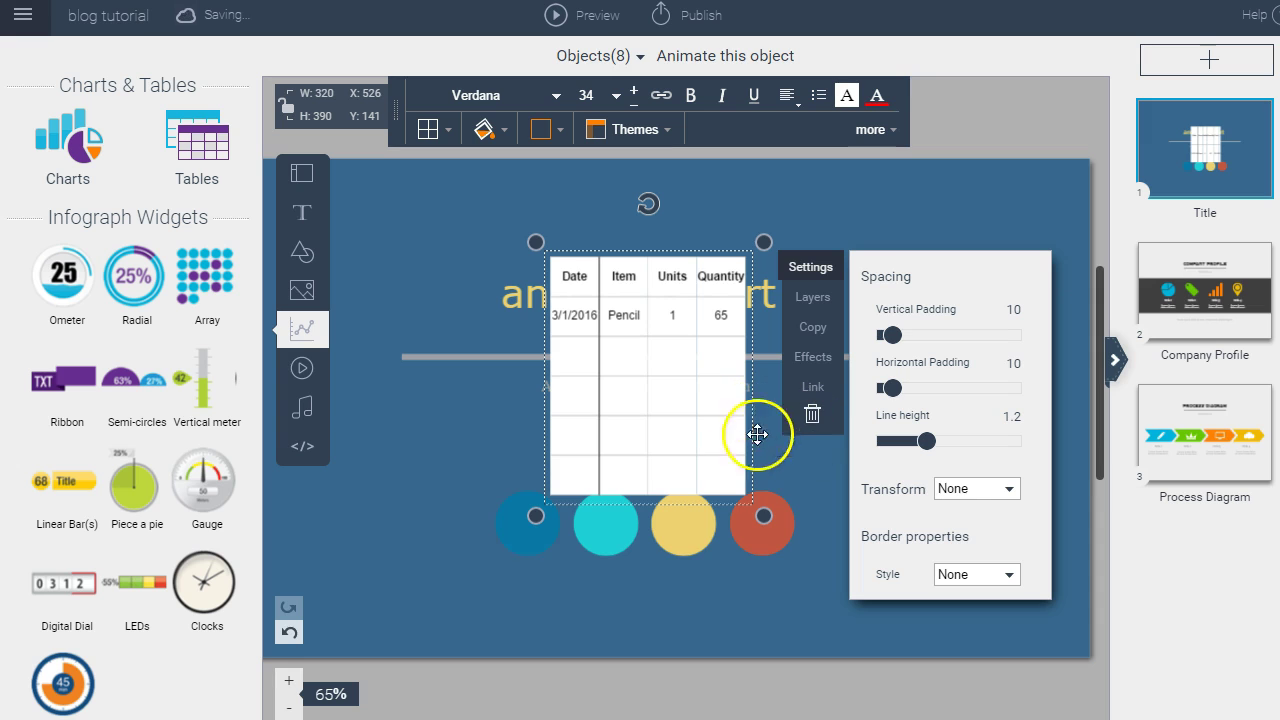
left_click_drag(764, 516, 953, 514)
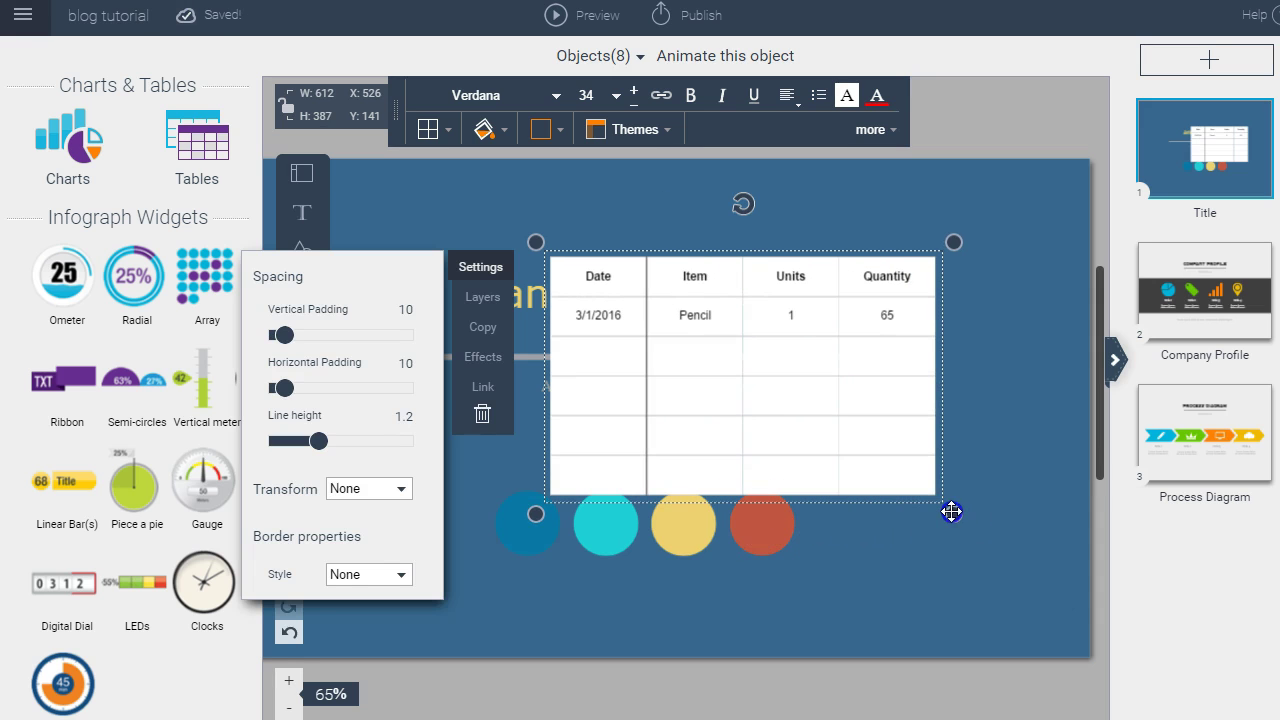
left_click(482, 410)
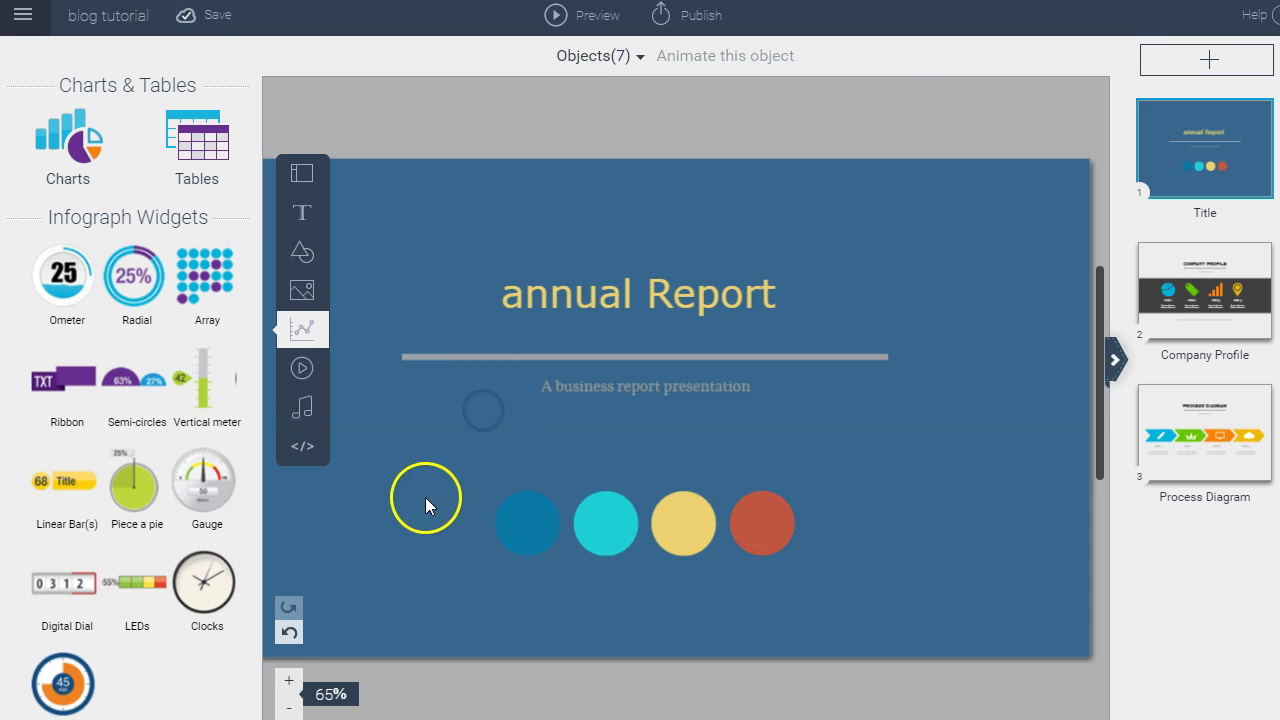
Examine the link and playback options for inserting a YouTube or Vimeo video, and cancel without adding one
left_click(302, 367)
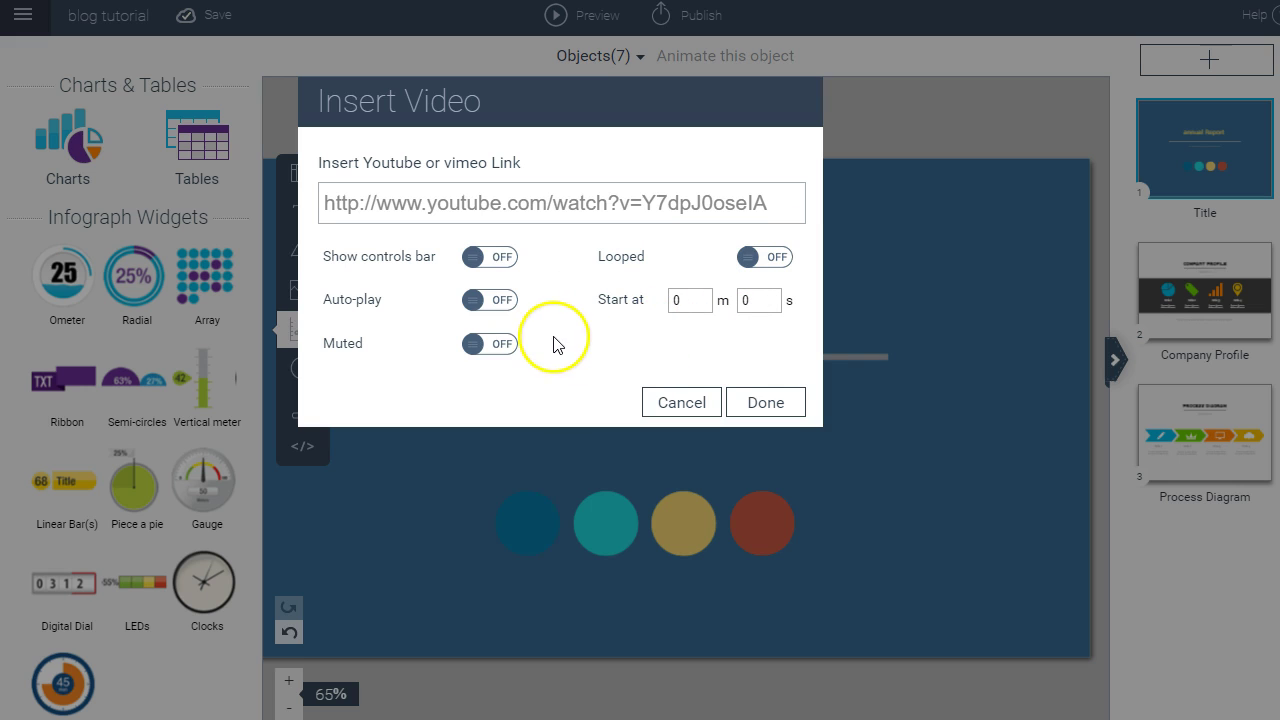
left_click(490, 346)
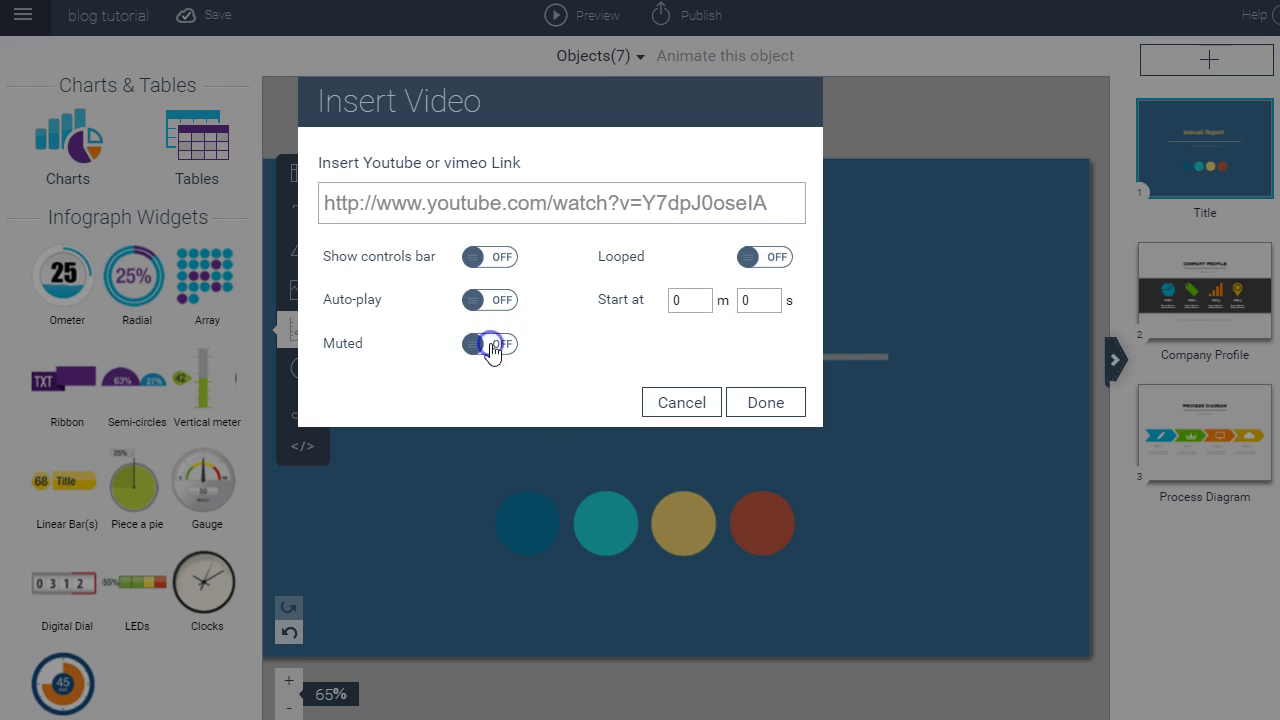
left_click(679, 399)
left_click(302, 369)
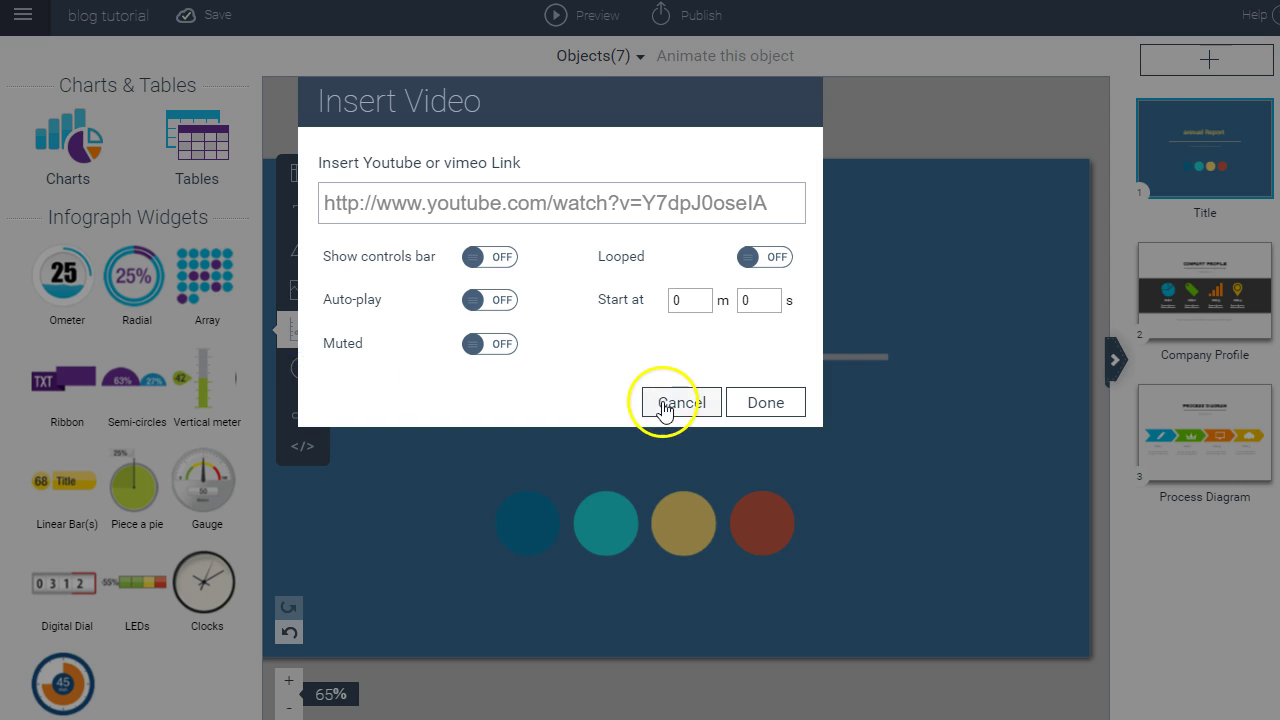
left_click(663, 402)
Open the audio library, check the Add Audio upload dialog, and close it without uploading a file
left_click(305, 414)
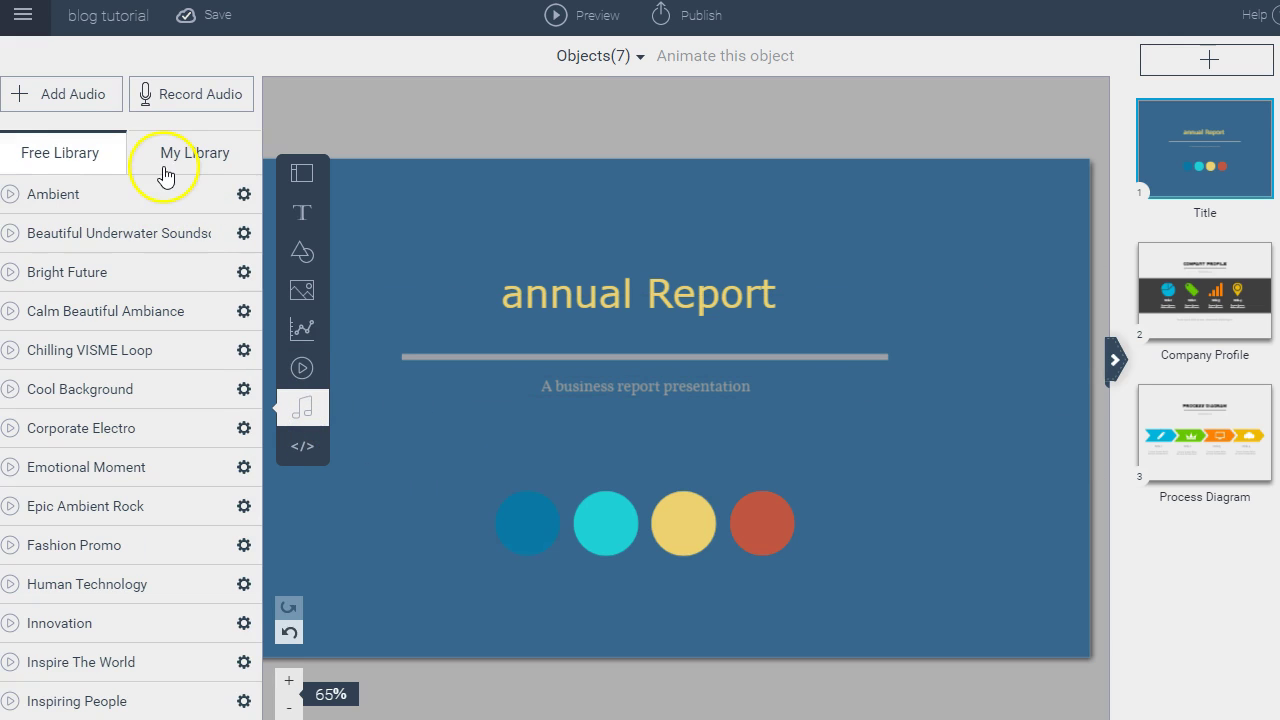
left_click(71, 88)
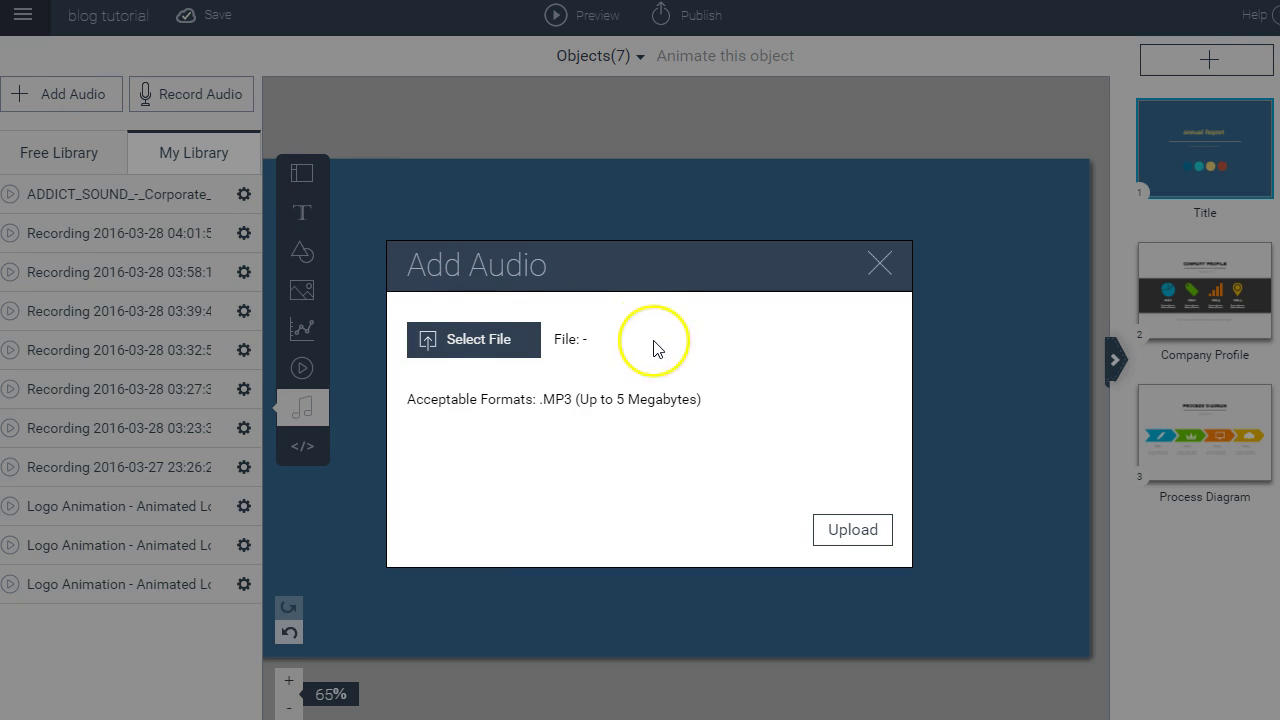
left_click(879, 263)
Preview the Cool Background track from the Free Library and attach it to the title slide
left_click(57, 148)
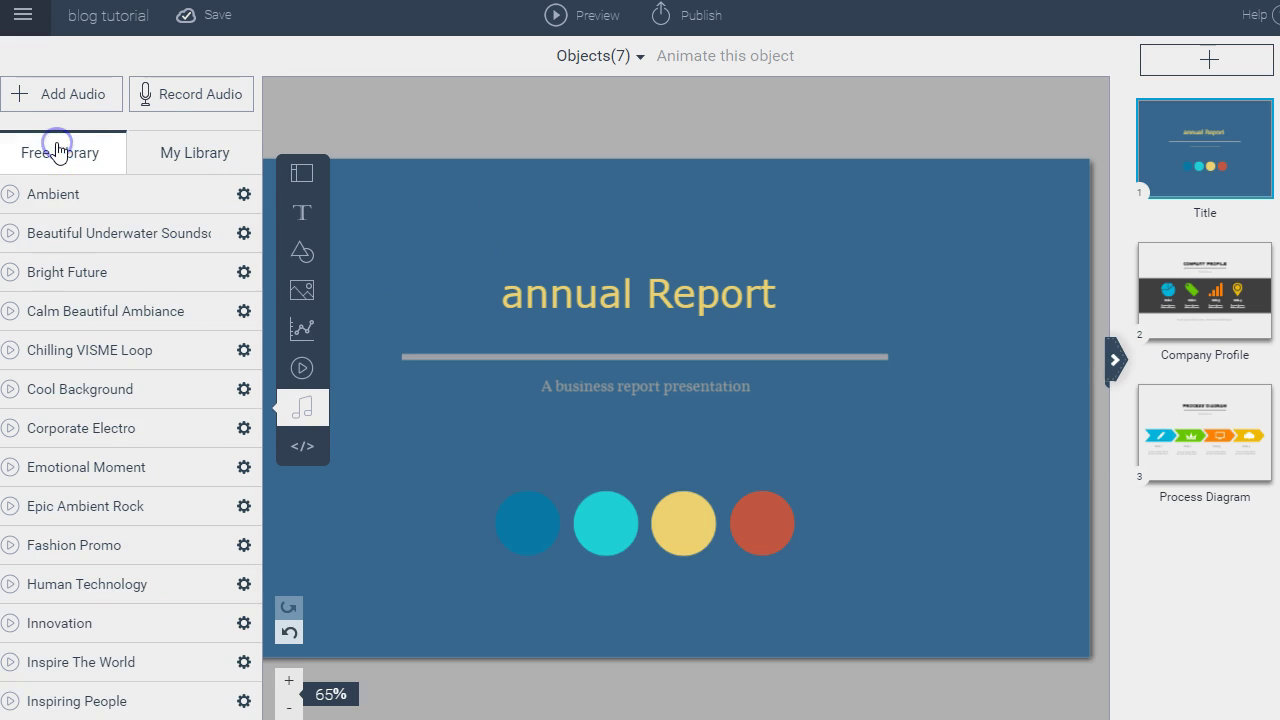
left_click_drag(259, 258, 234, 297)
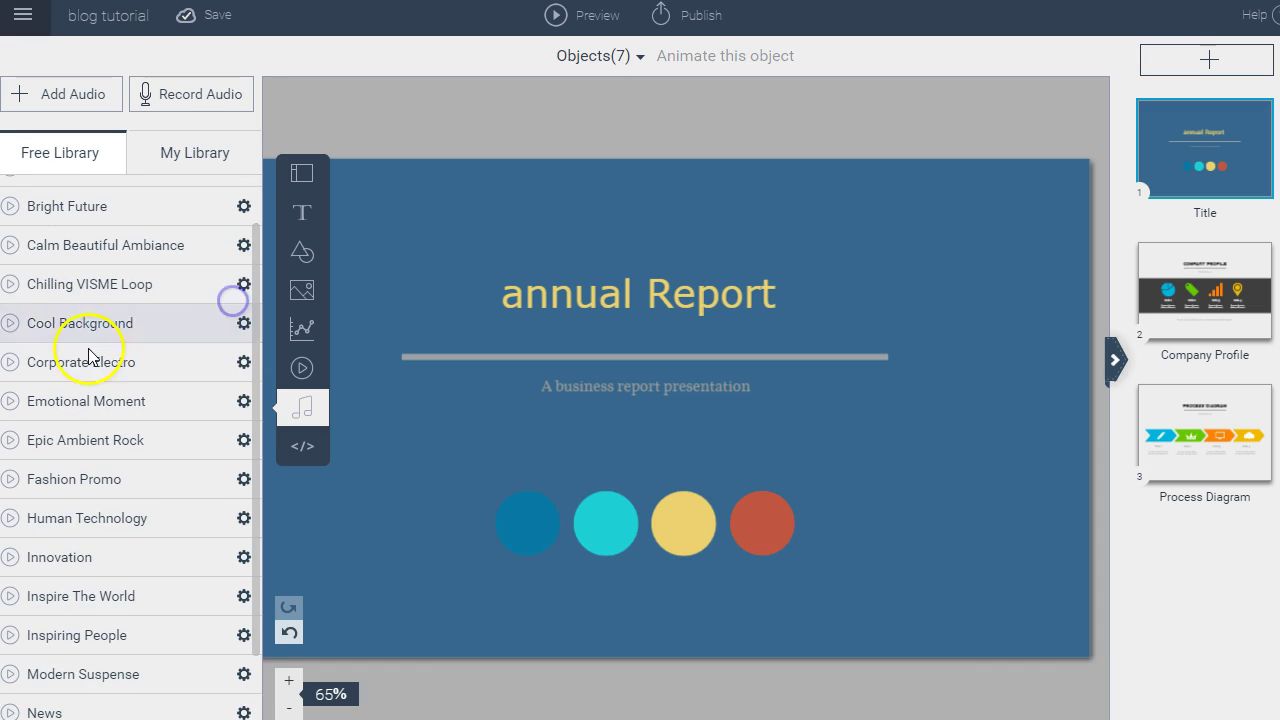
left_click(9, 323)
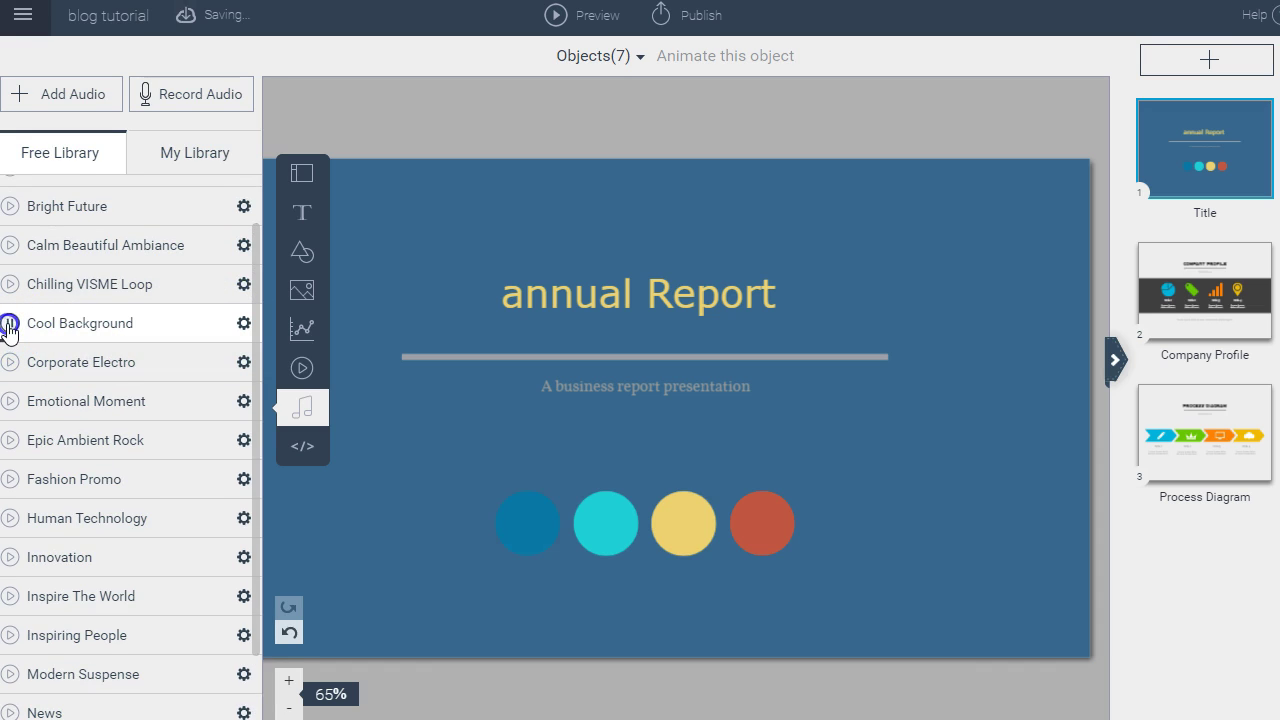
left_click(244, 326)
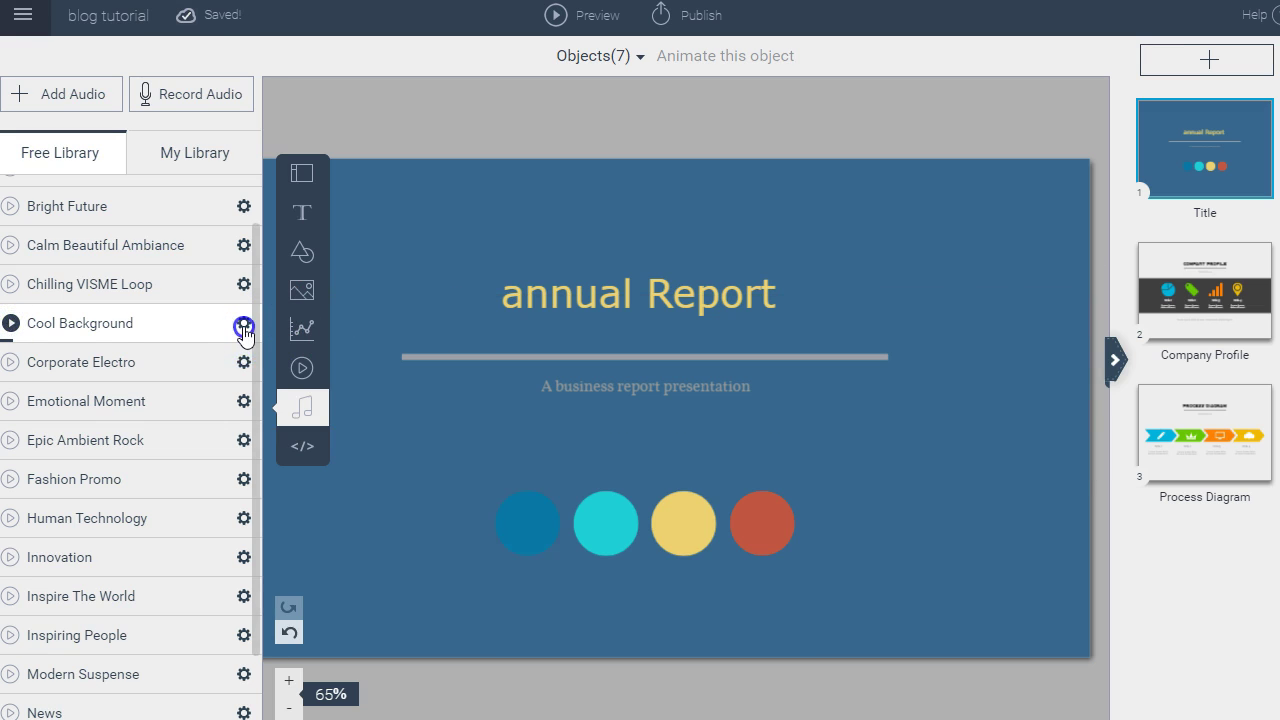
left_click(219, 351)
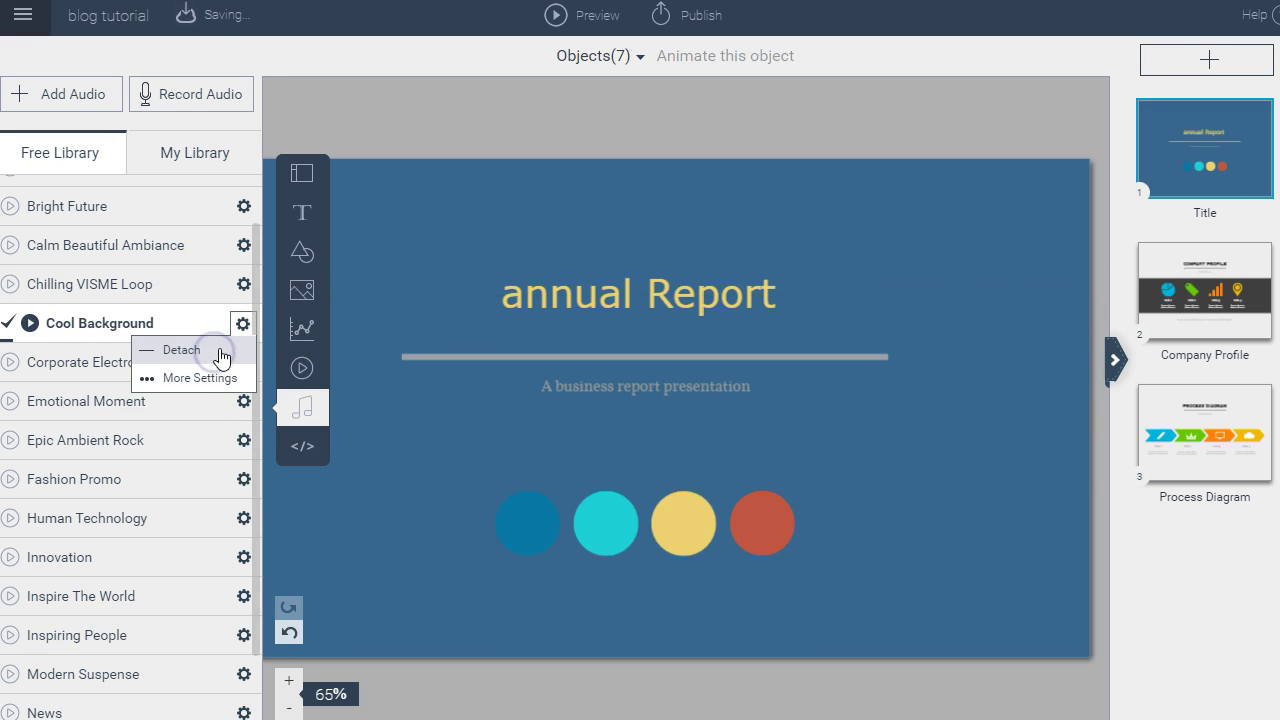
Examine the Cool Background track's fade, volume and loop settings without changing them, and check the audio tracks in My Library
left_click(243, 324)
left_click(229, 378)
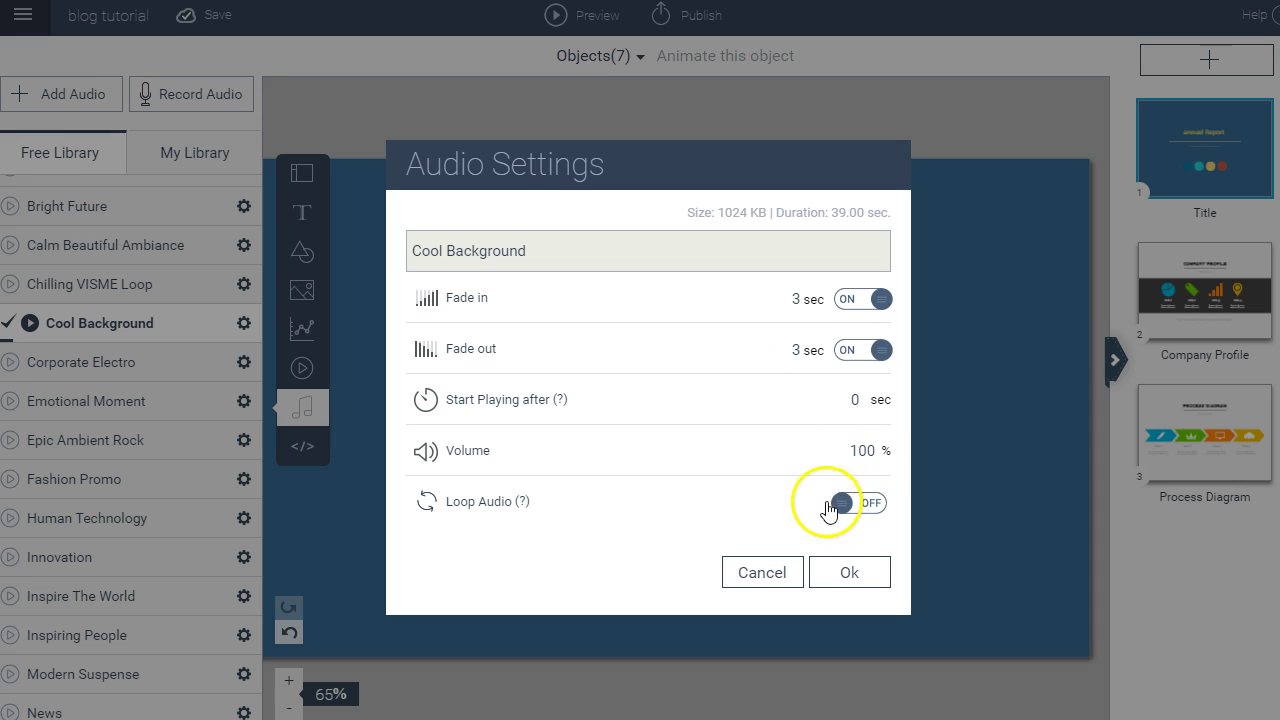
left_click(752, 572)
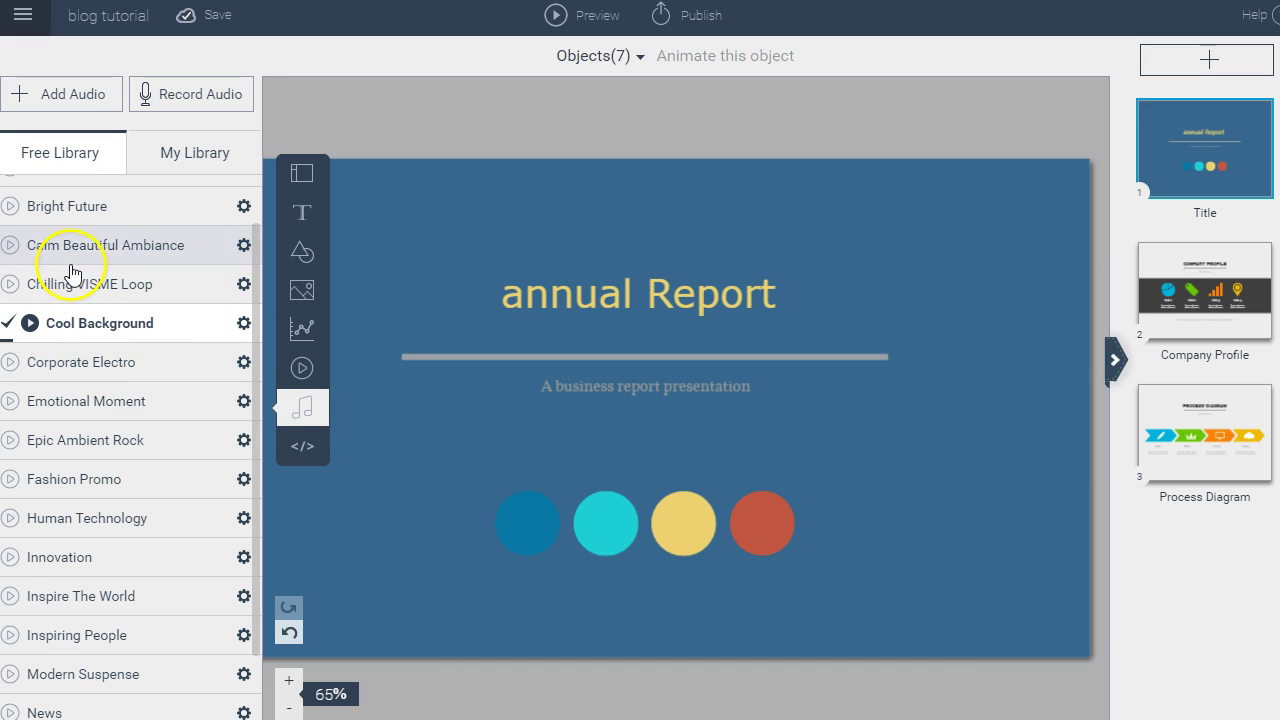
left_click(185, 97)
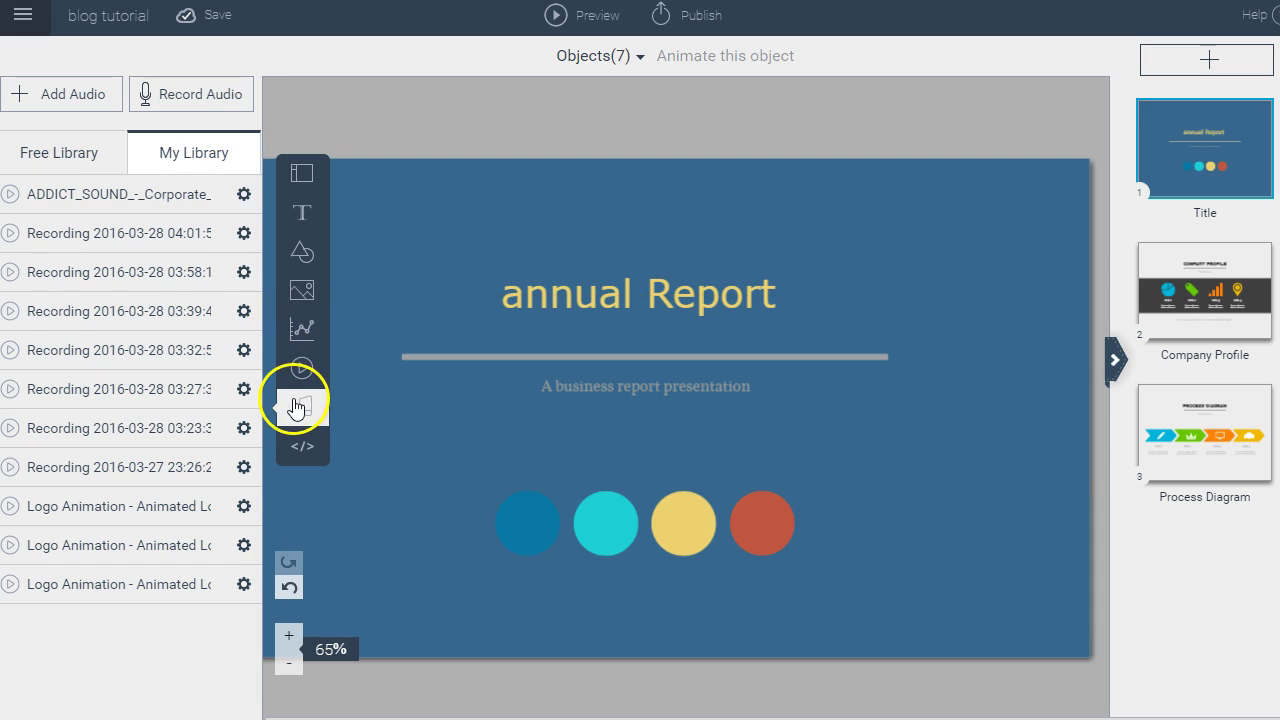
left_click(53, 158)
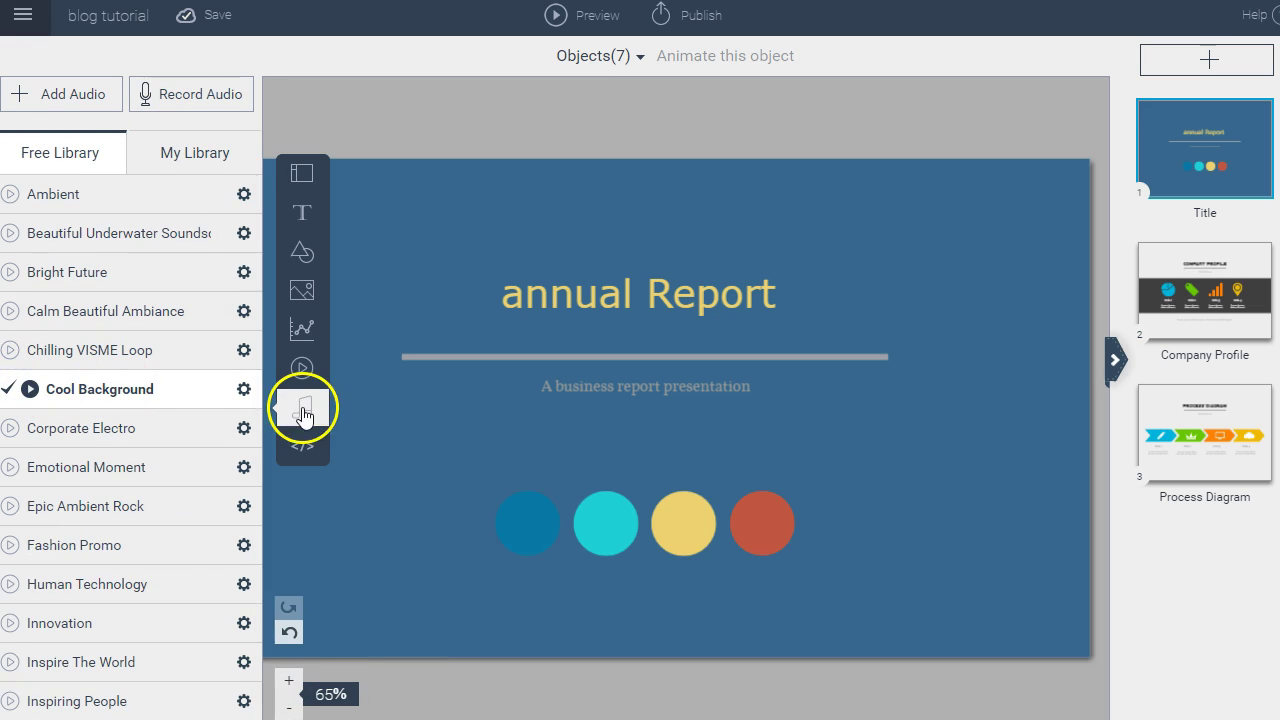
Examine the Insert iframe dialog for embedding code, cancel without inserting anything, and close the audio library
left_click(303, 446)
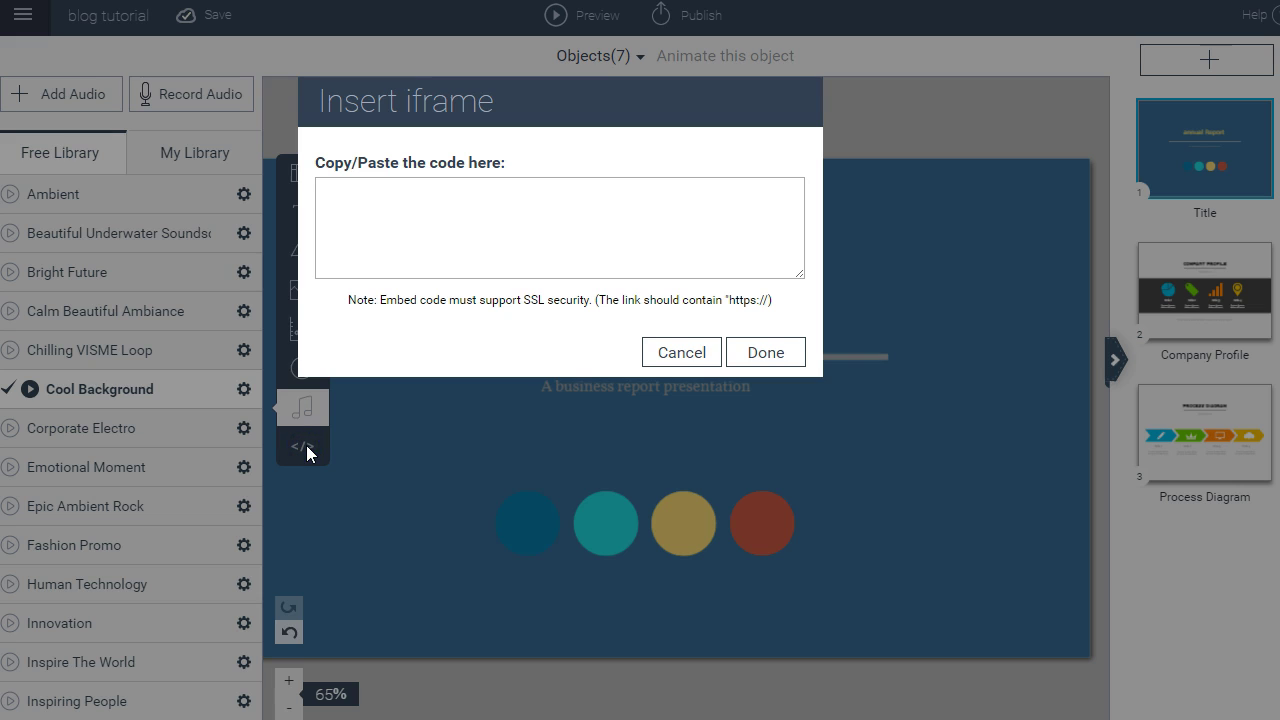
left_click(488, 226)
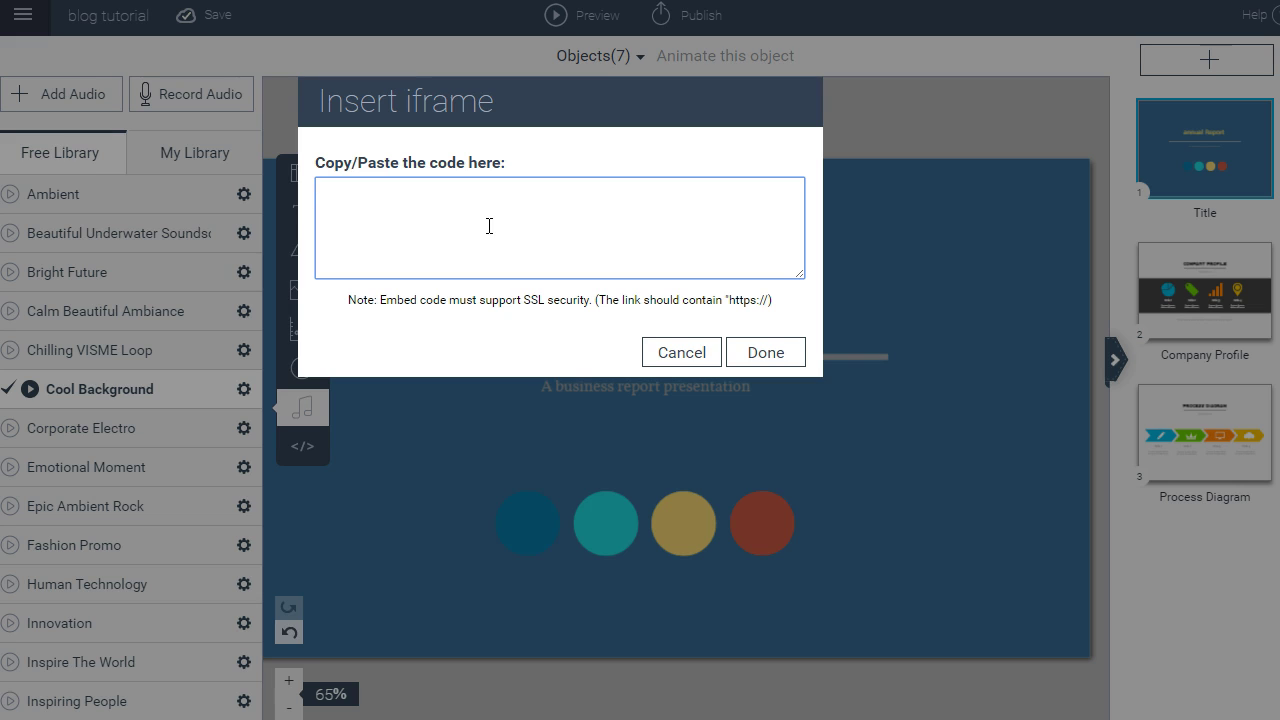
left_click(662, 353)
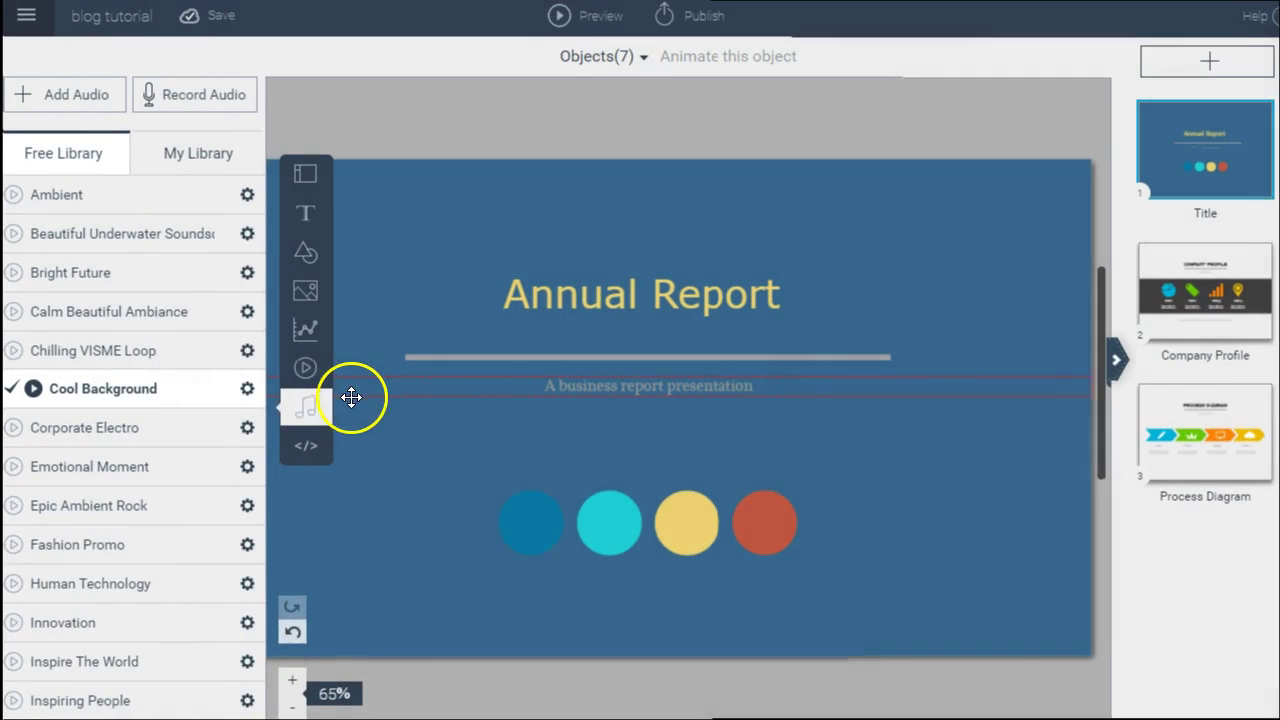
left_click(311, 409)
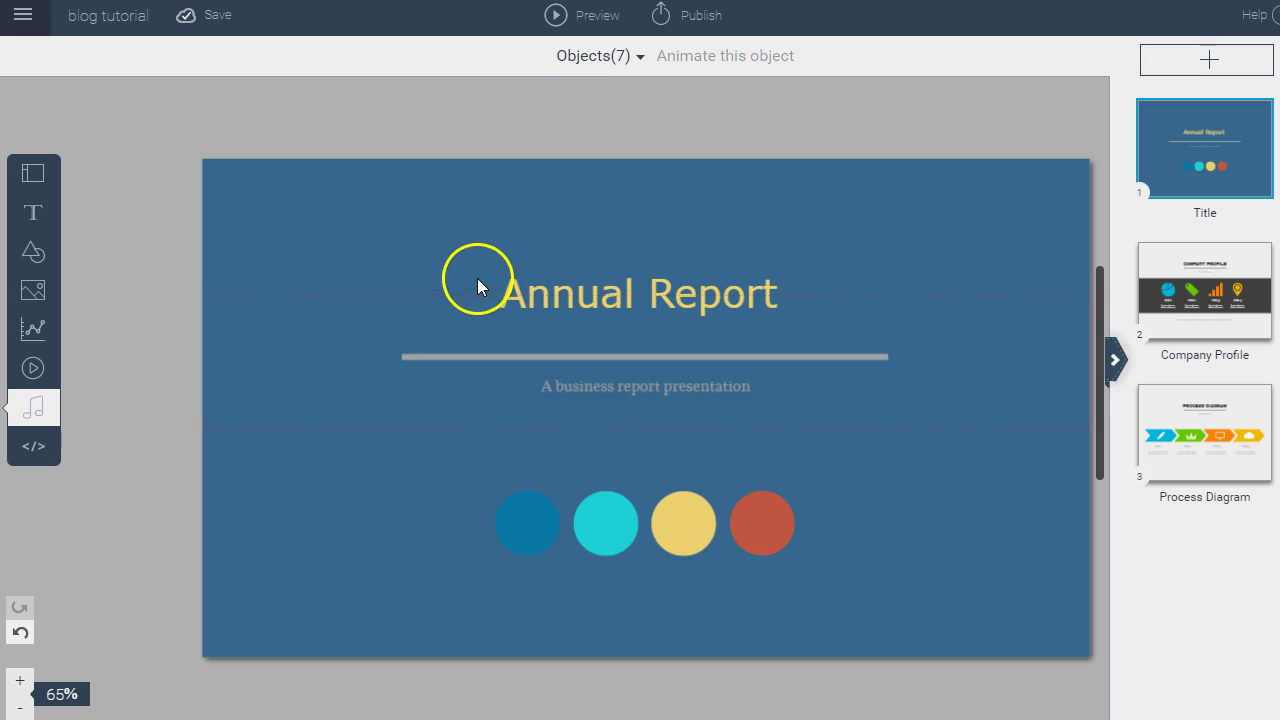
Try the Private publishing option with password protection and the Not published option, and set the project back to Published
left_click(701, 18)
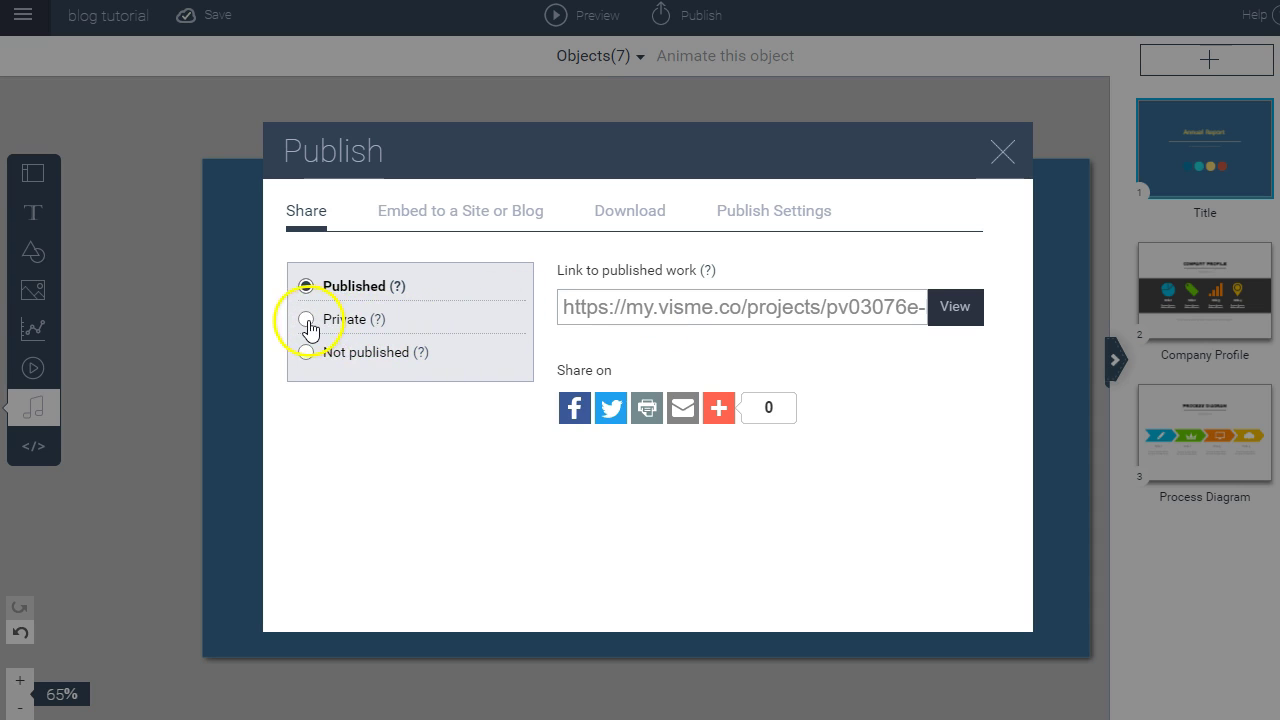
left_click(307, 321)
left_click(481, 351)
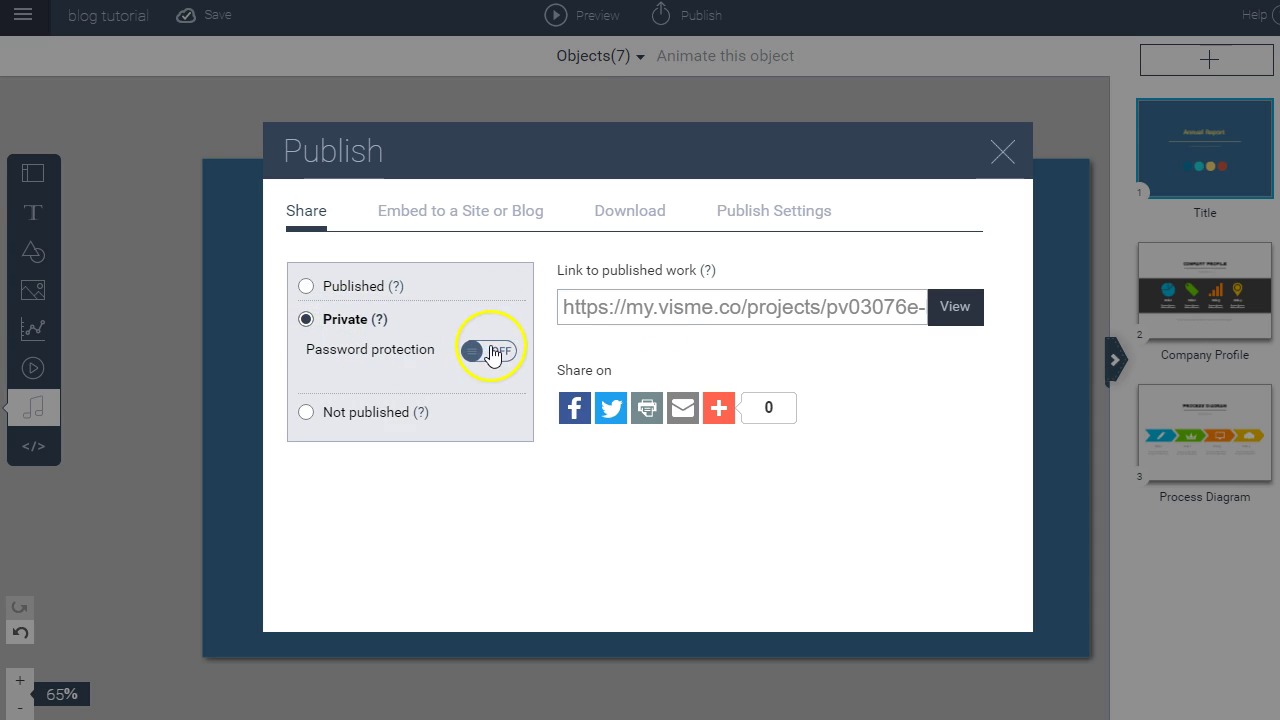
left_click(455, 386)
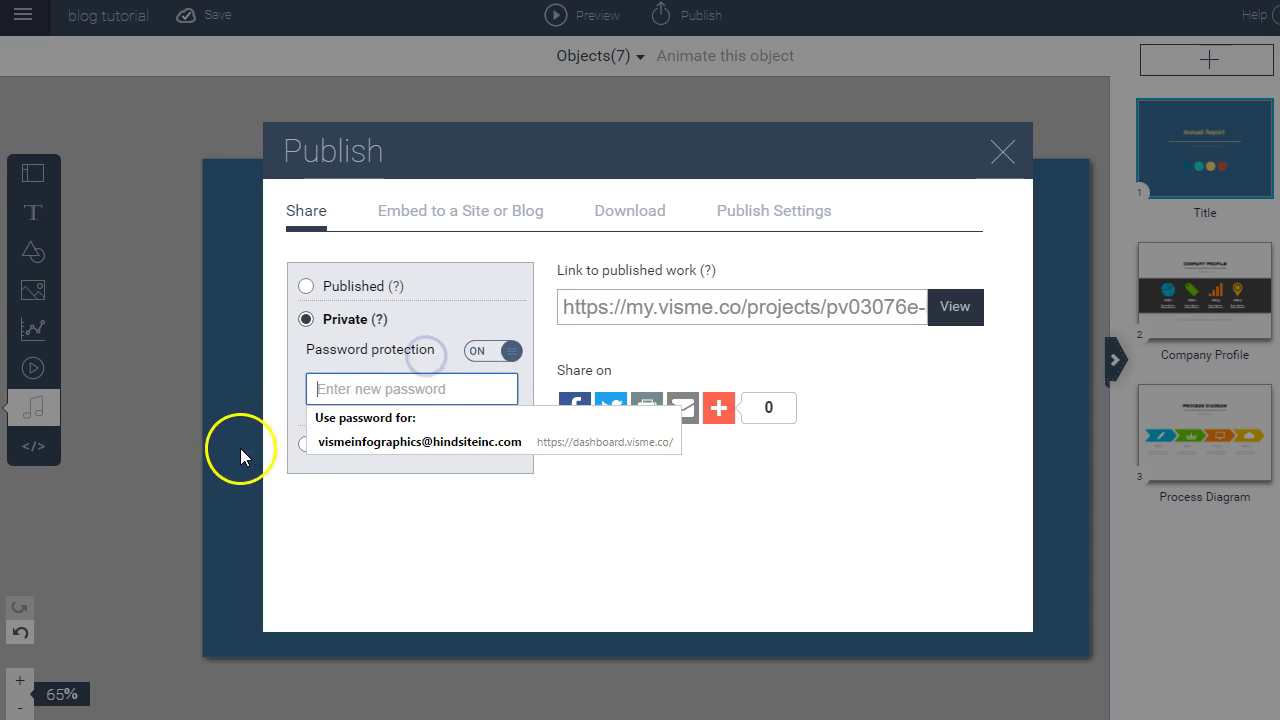
left_click(303, 445)
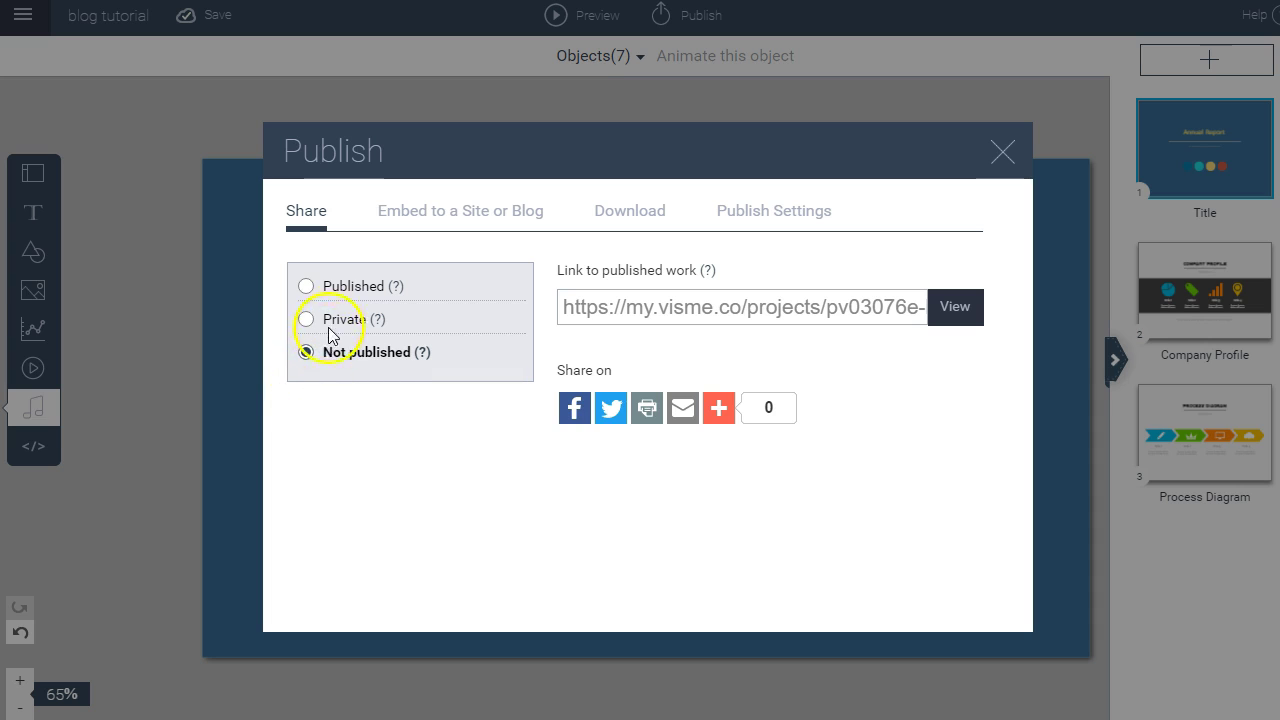
left_click(306, 286)
Examine the responsive embed code for a site or blog and the available download formats
left_click(481, 212)
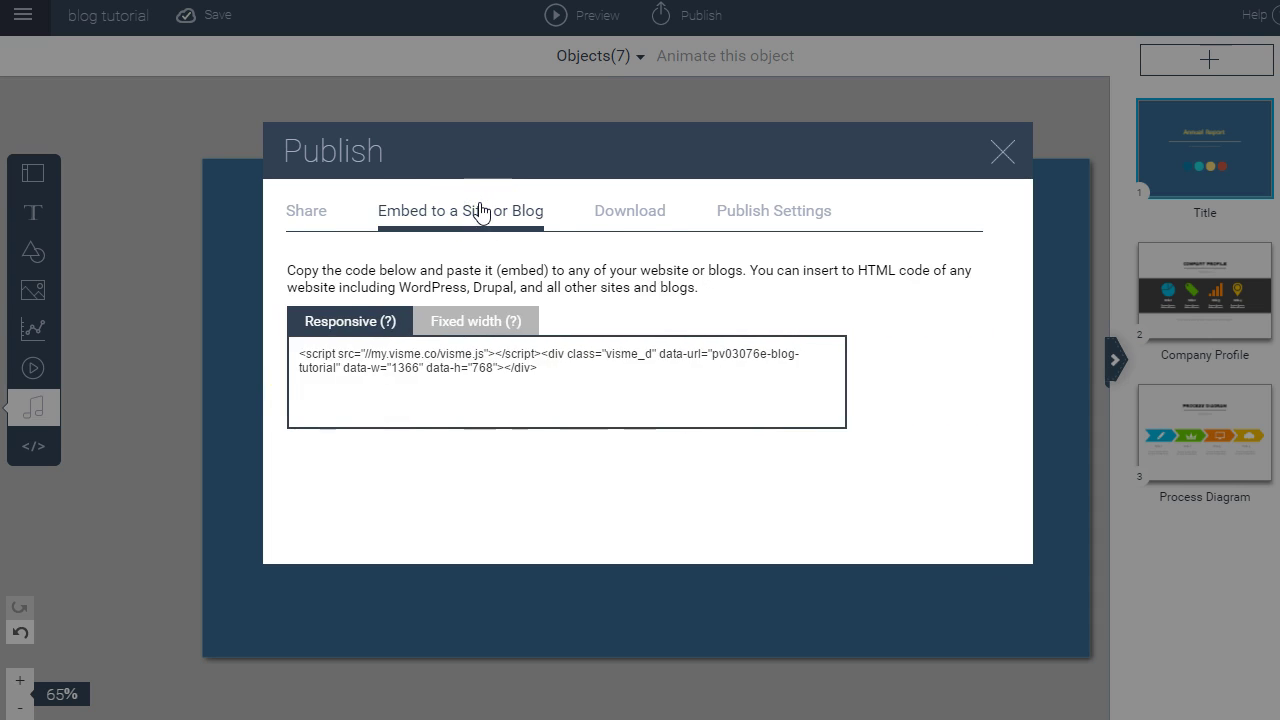
left_click(471, 362)
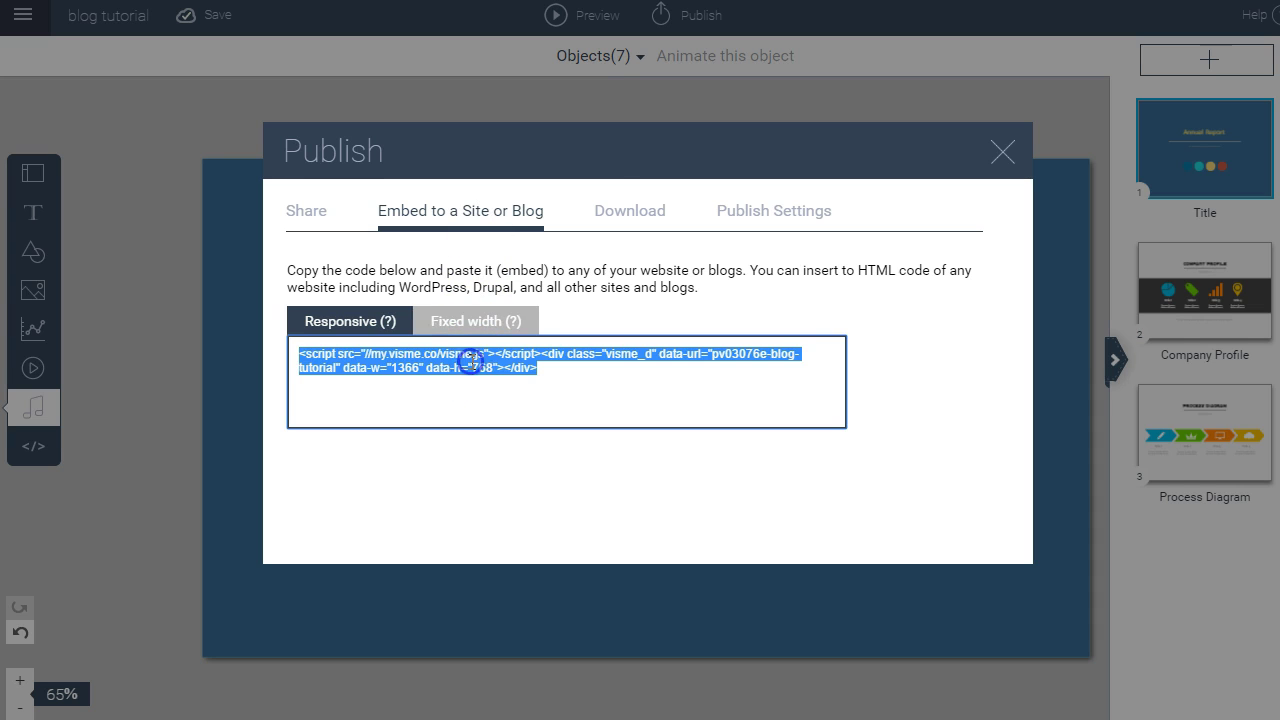
left_click(609, 212)
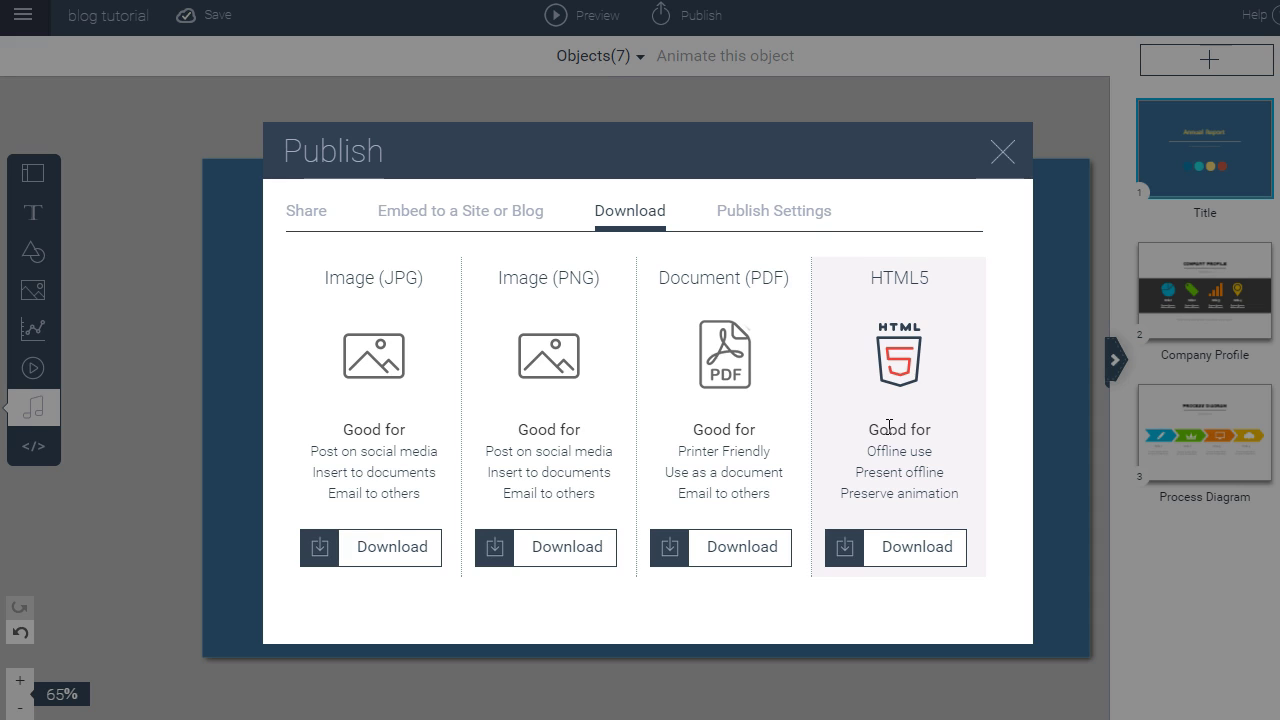
Turn on Requires registration in the publish settings, and try Background Music before turning it off again
left_click(770, 211)
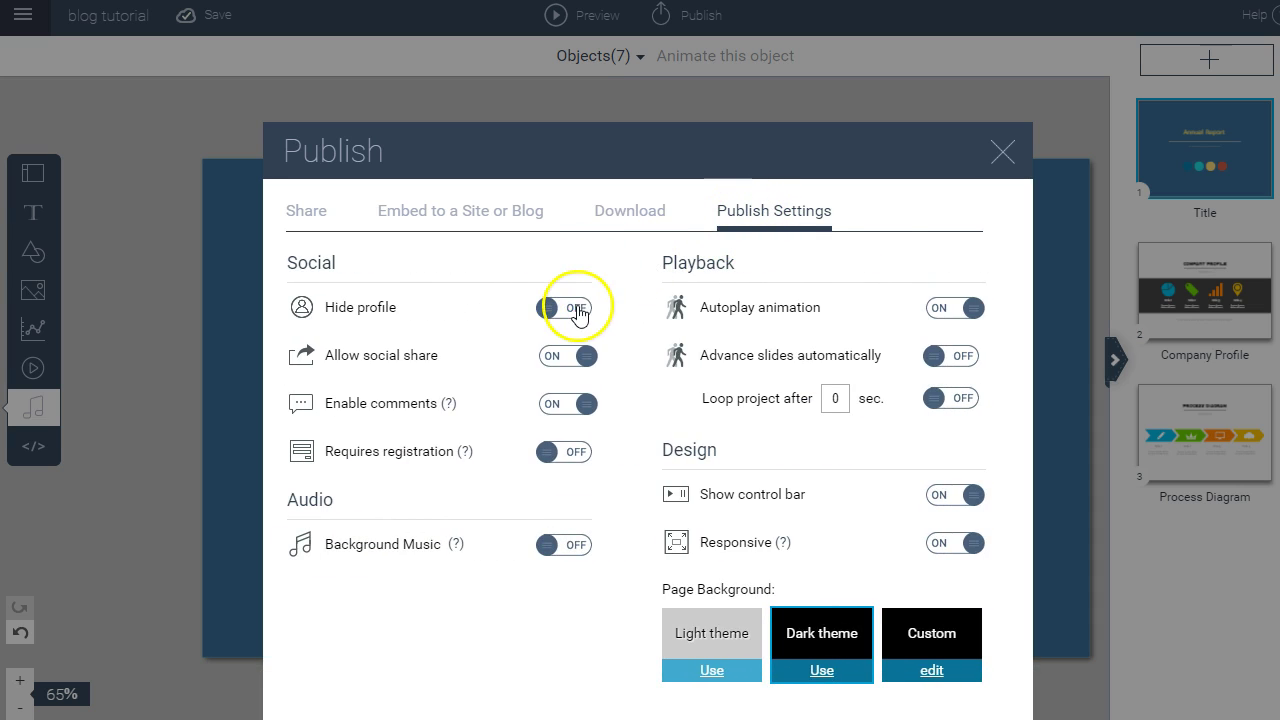
left_click(566, 451)
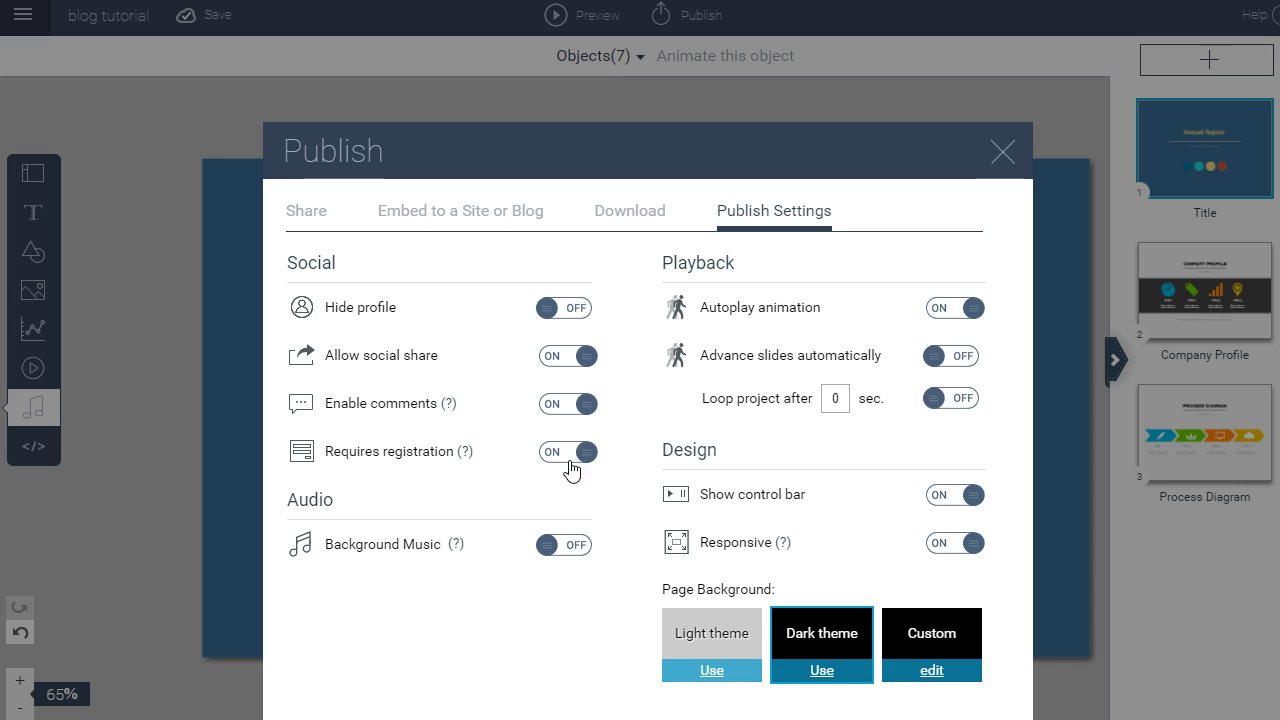
left_click(574, 546)
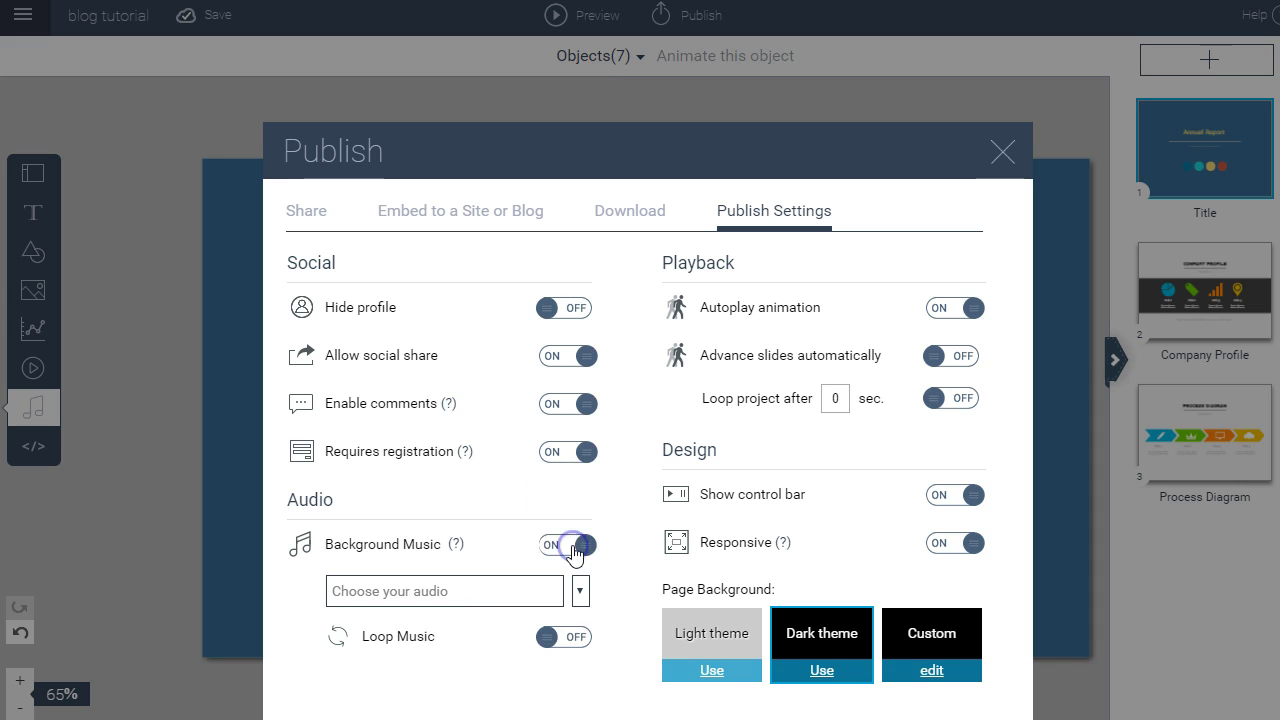
left_click(557, 550)
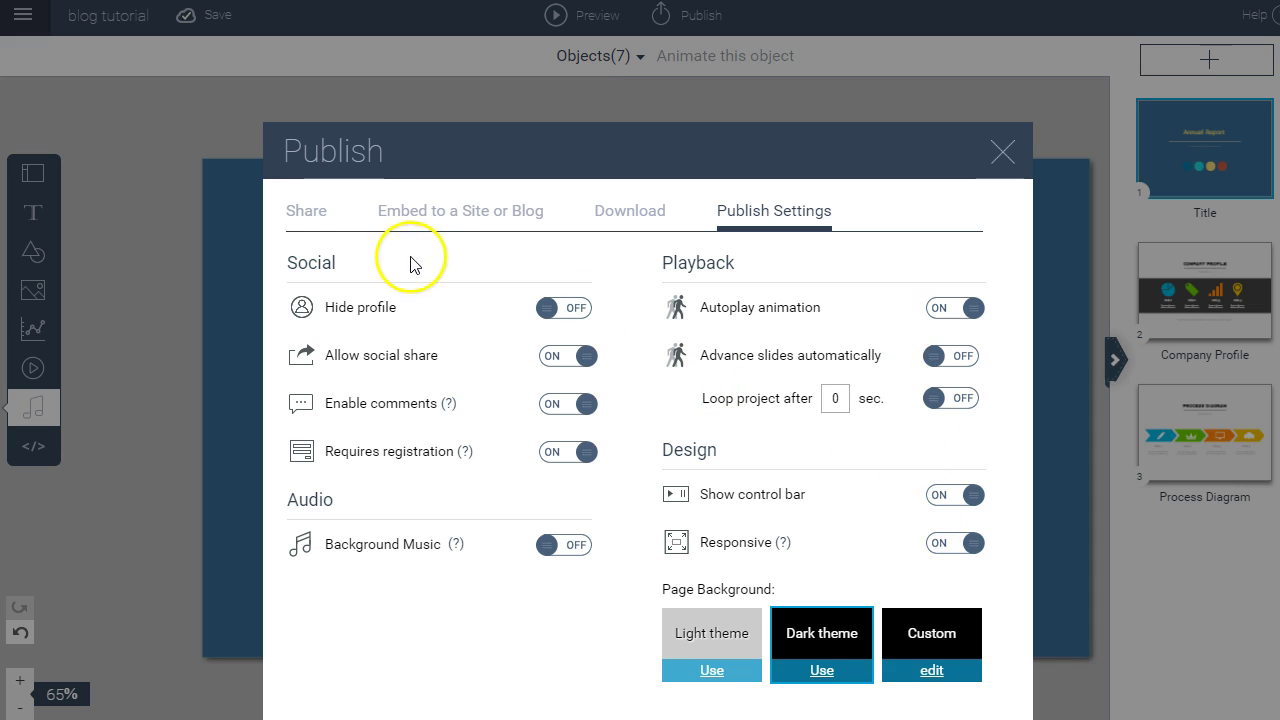
Review the sharing options and the embed code once more, and close the Publish dialog
left_click(303, 212)
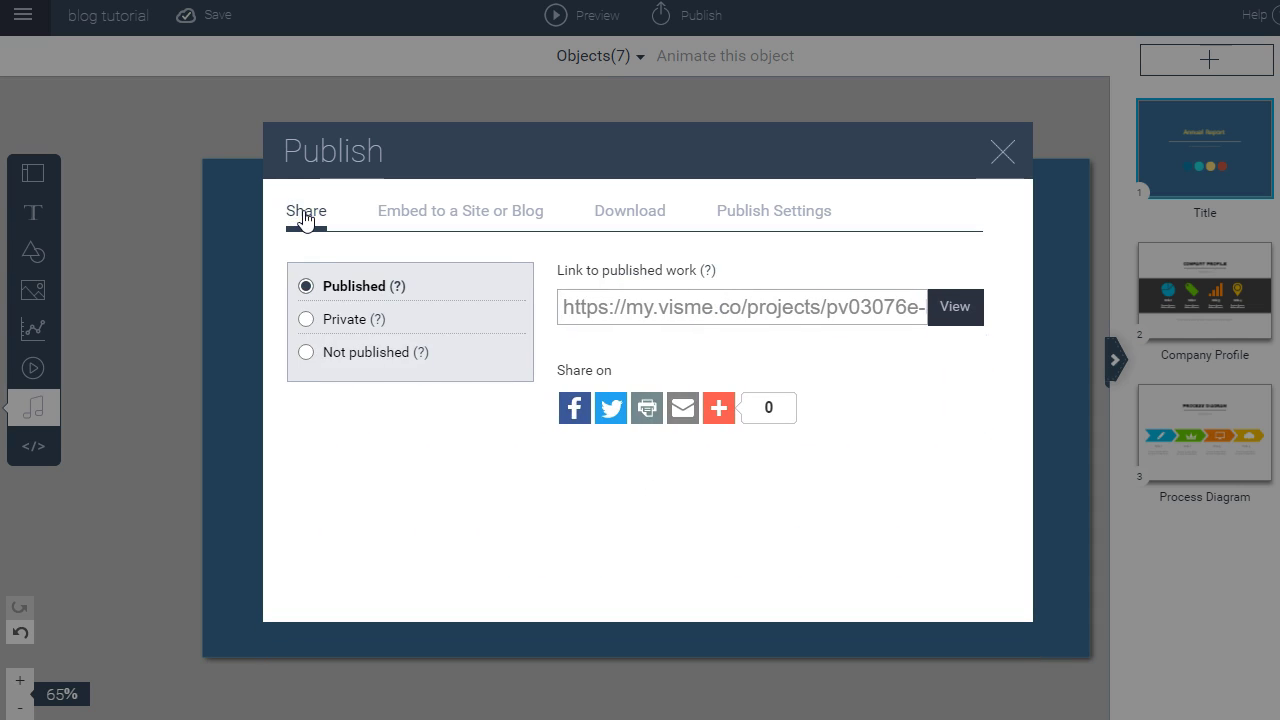
left_click(443, 214)
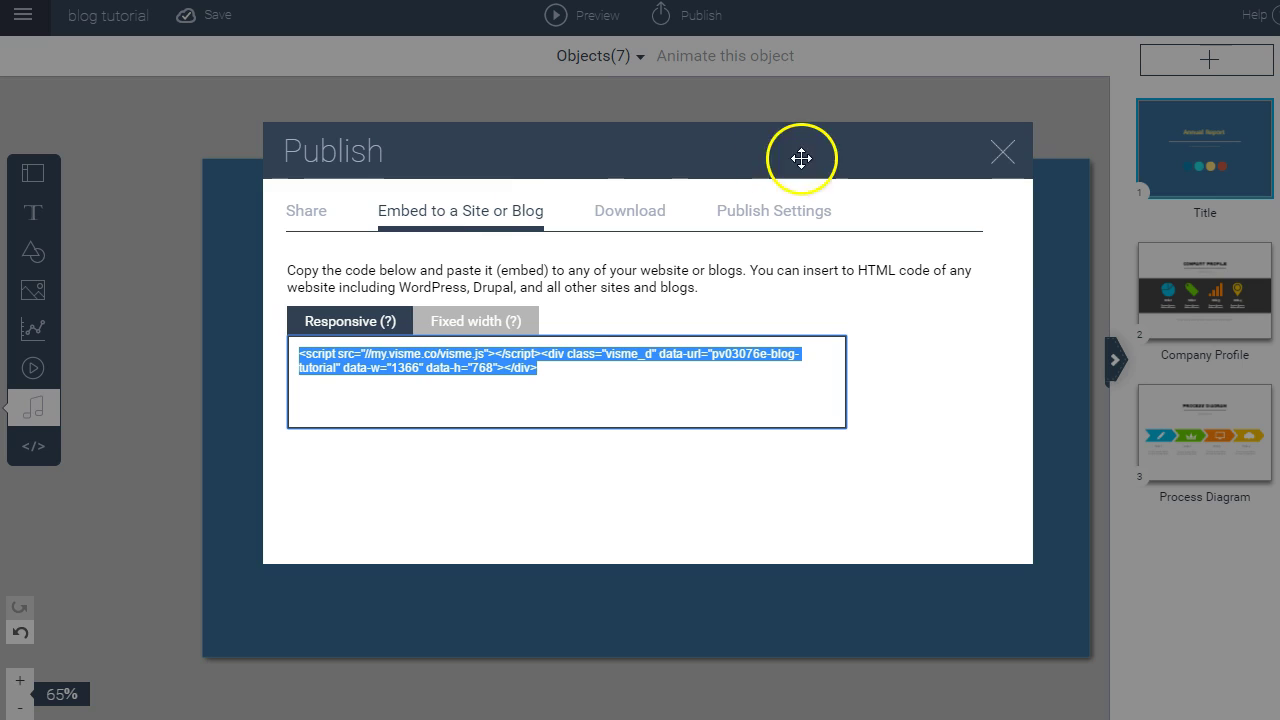
left_click(1003, 152)
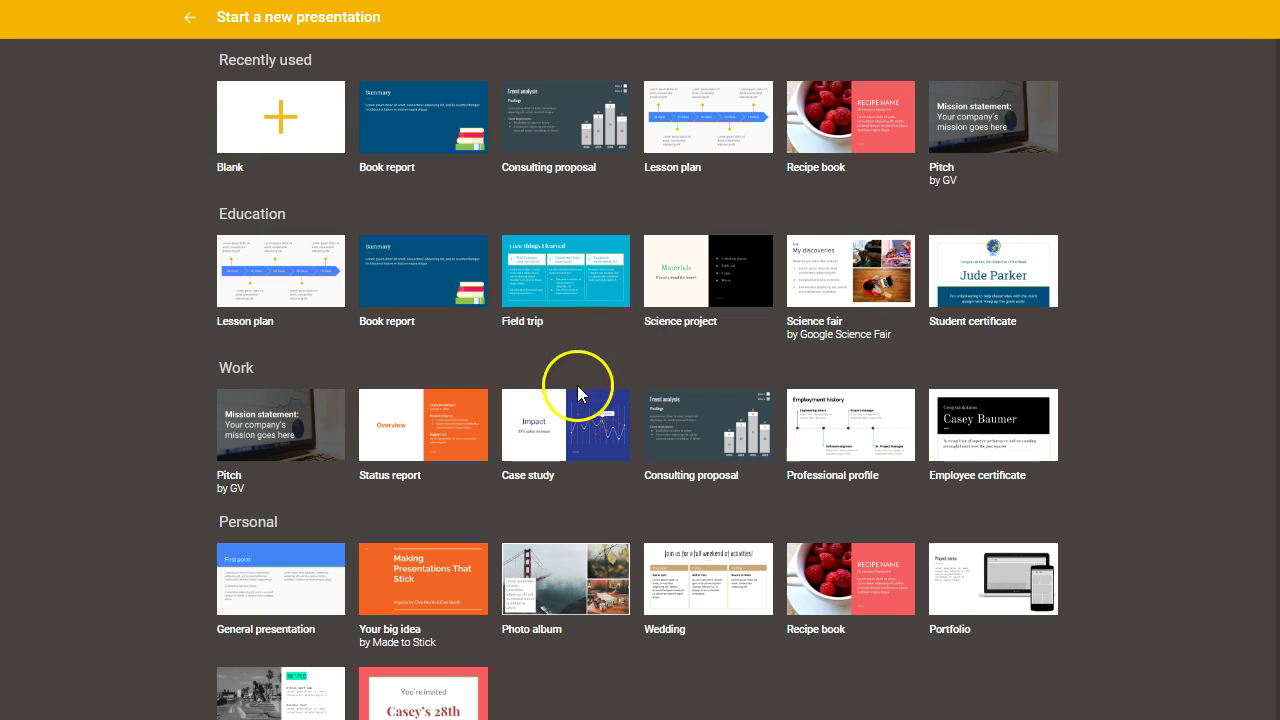
Switch to Google Slides, start a presentation from the Case study template, and insert "fmewfweg" before "20XX Case Study" in the title
left_click(570, 424)
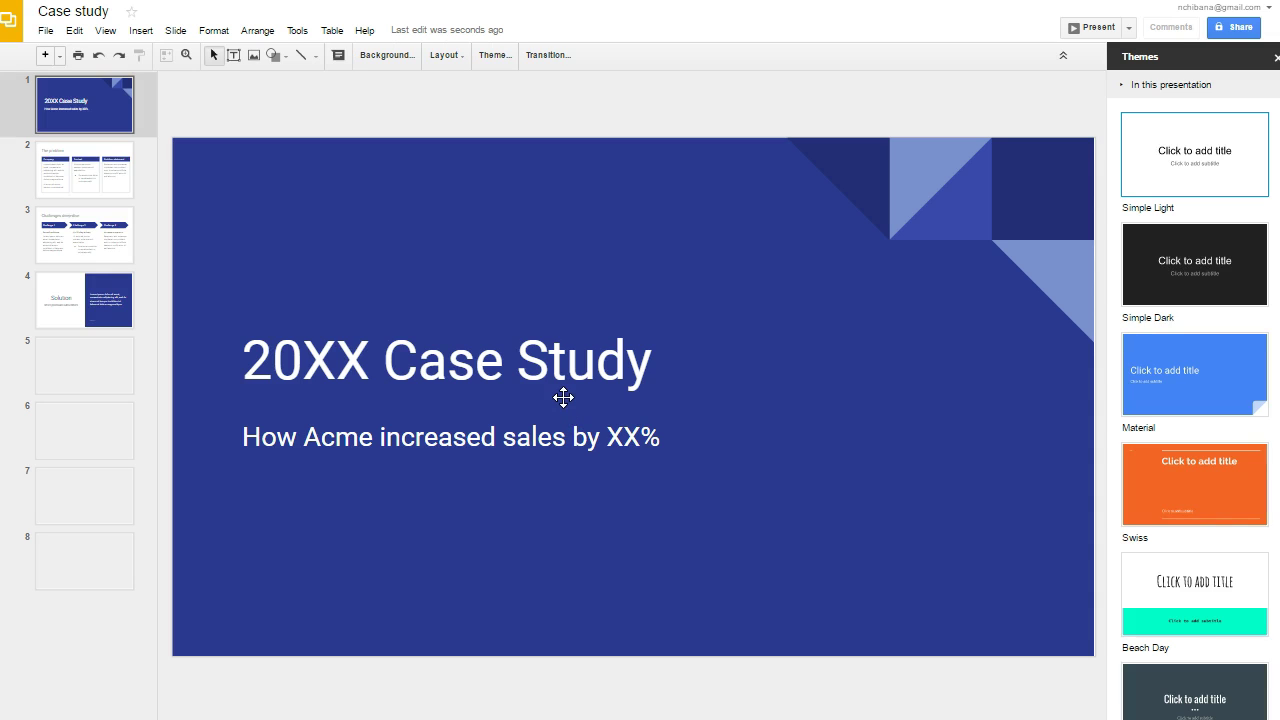
left_click(362, 352)
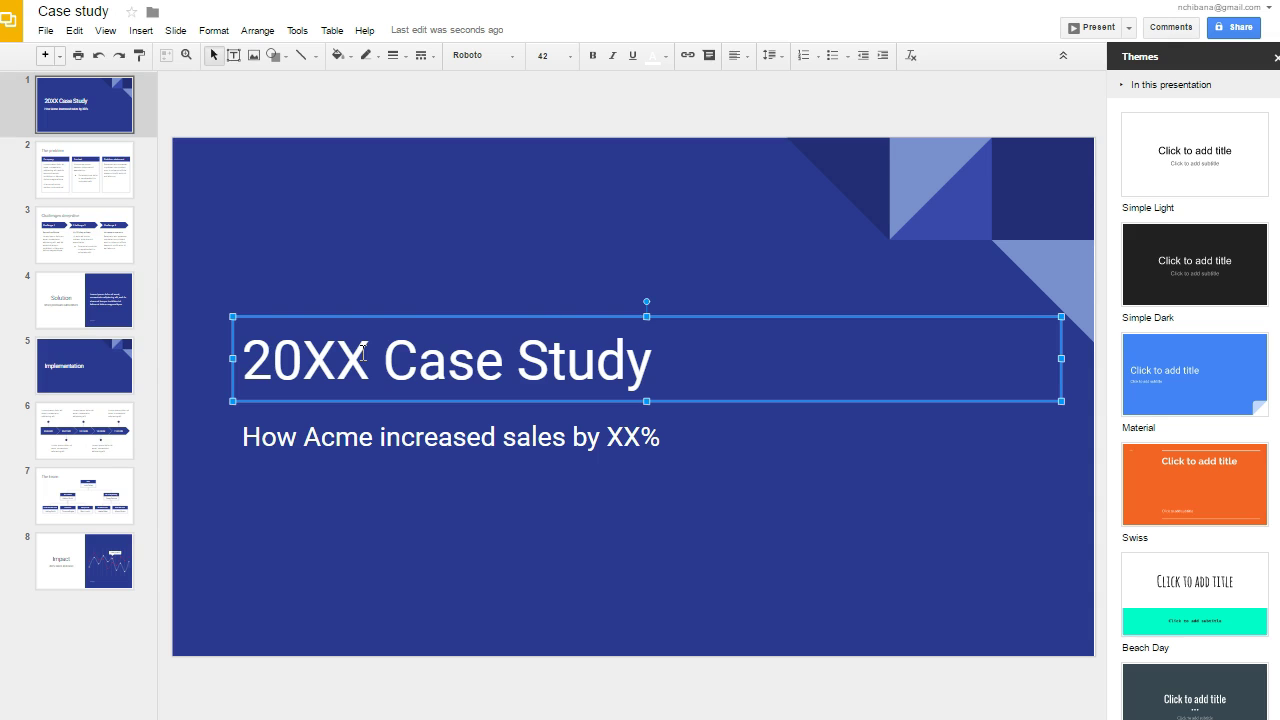
type("fmewfweg")
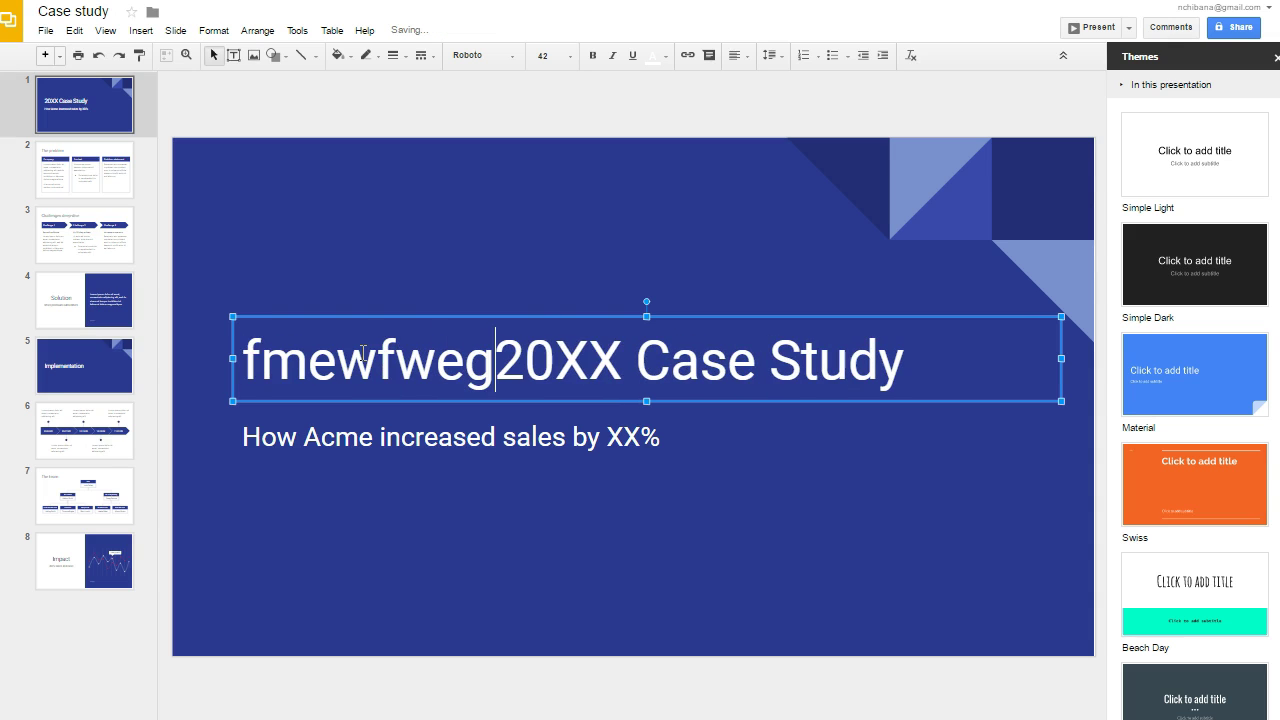
Select the whole title text on the first slide and examine its font and line spacing options
key("ctrl+a")
left_click(360, 322)
left_click(515, 58)
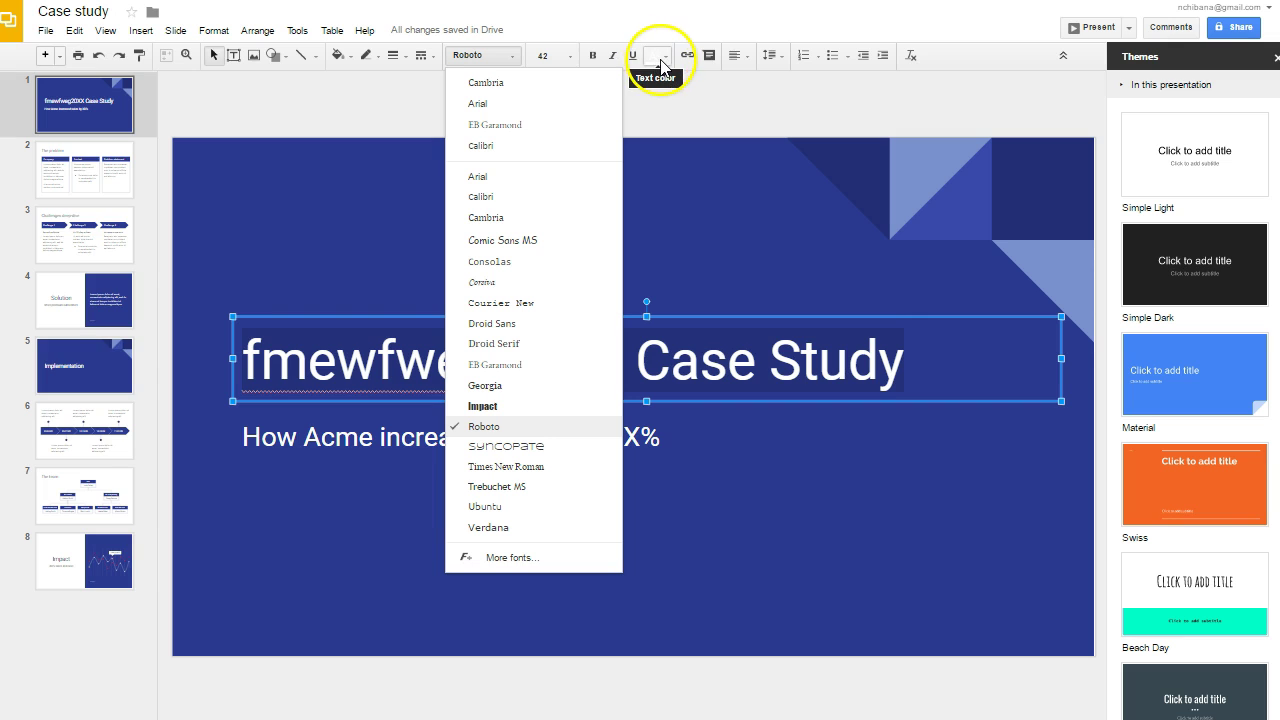
left_click(774, 62)
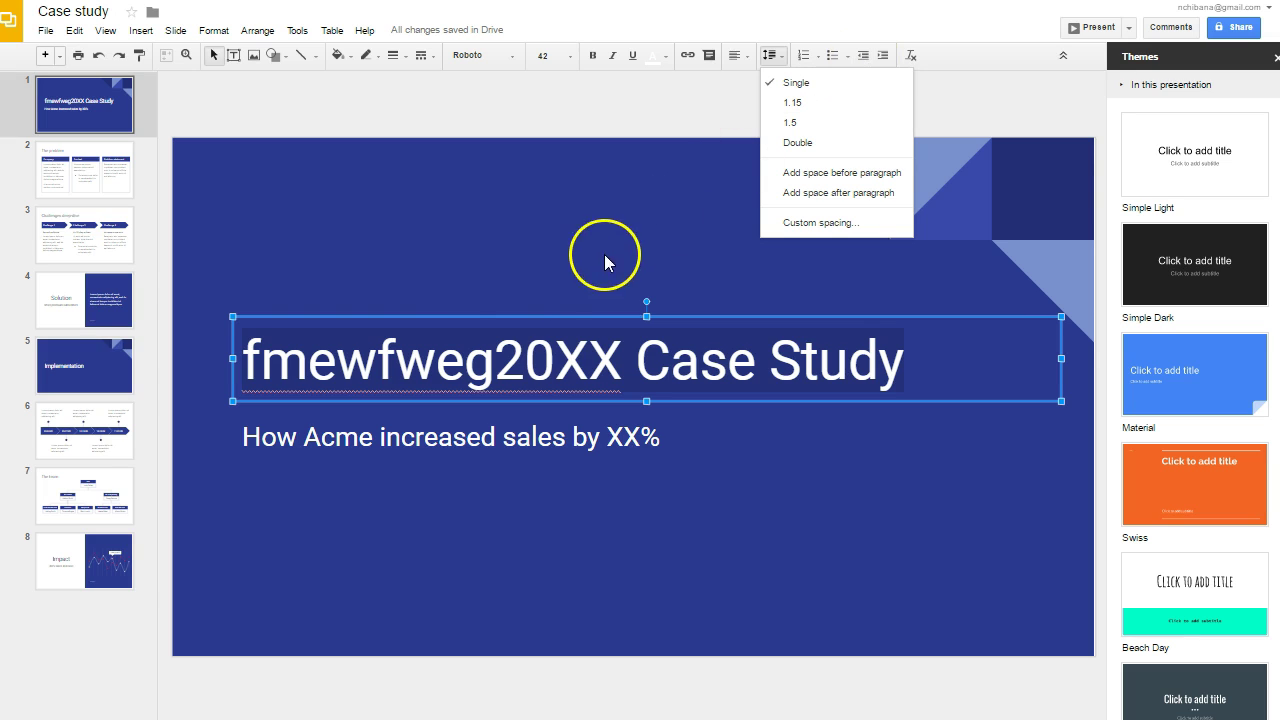
Look through the Case study template's slides from 2 to 8 and back to slide 2 to examine their layouts
left_click(75, 167)
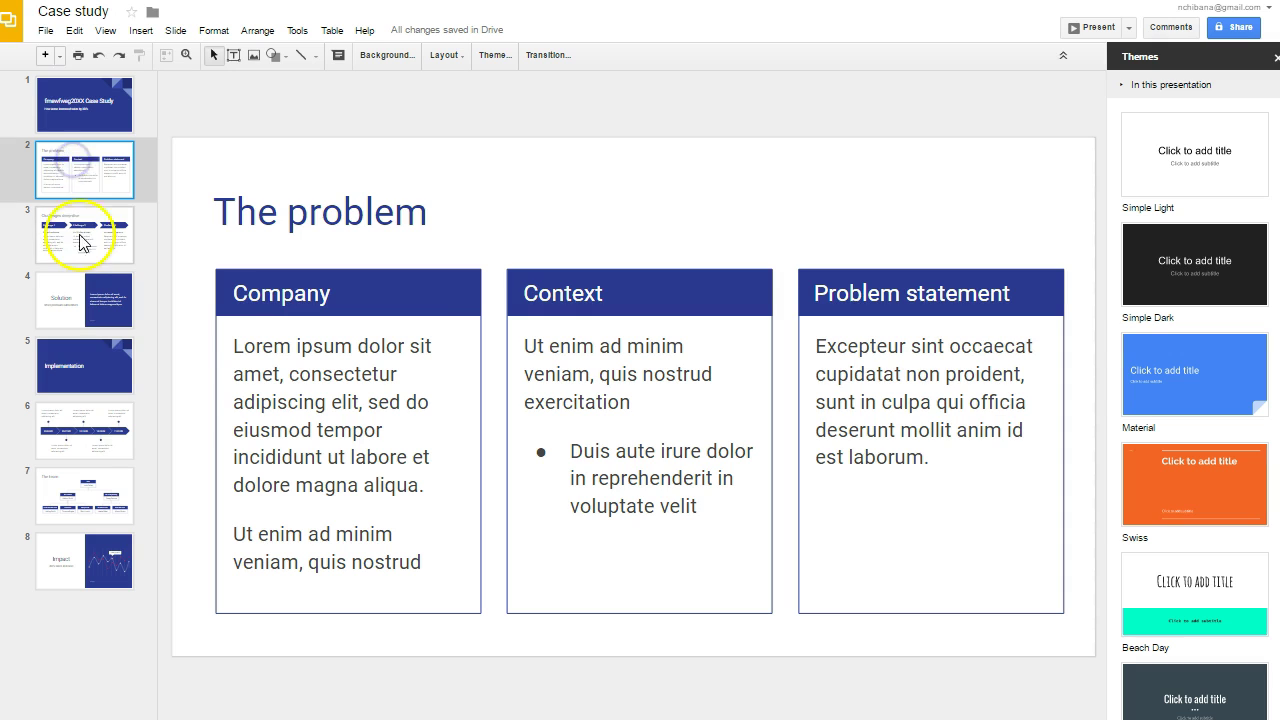
left_click(82, 245)
left_click(82, 307)
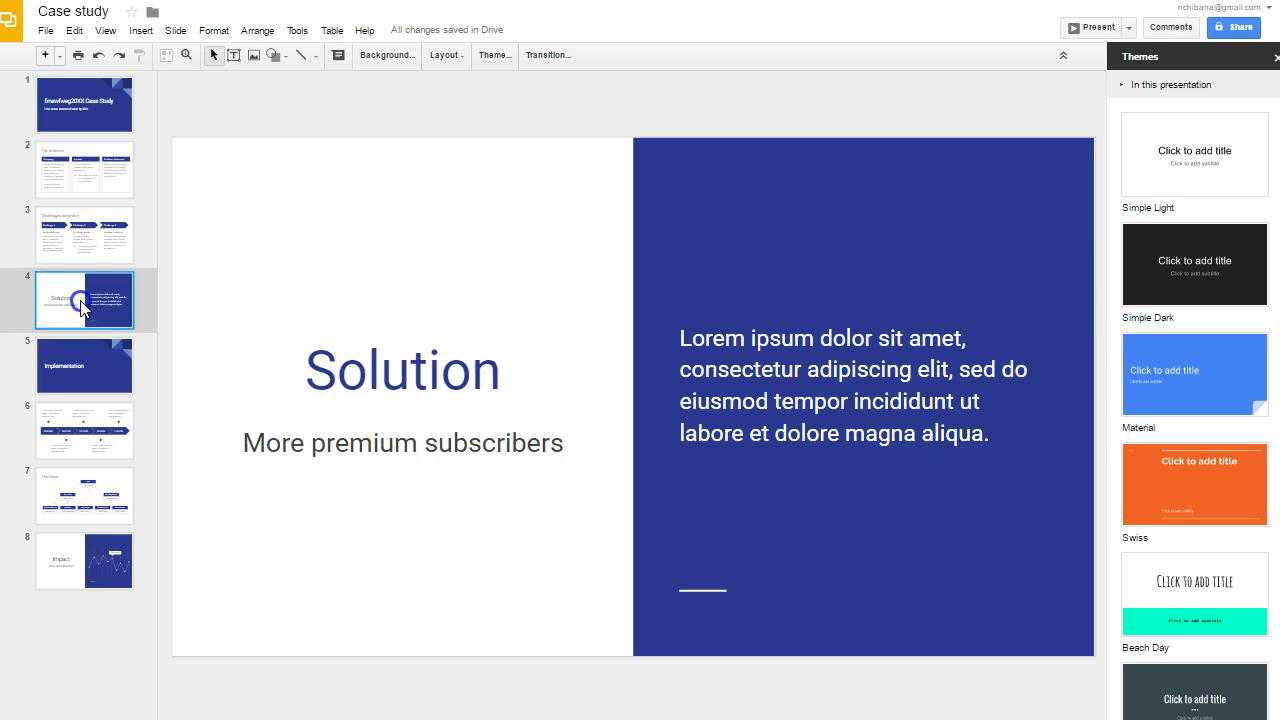
left_click(82, 360)
left_click(86, 440)
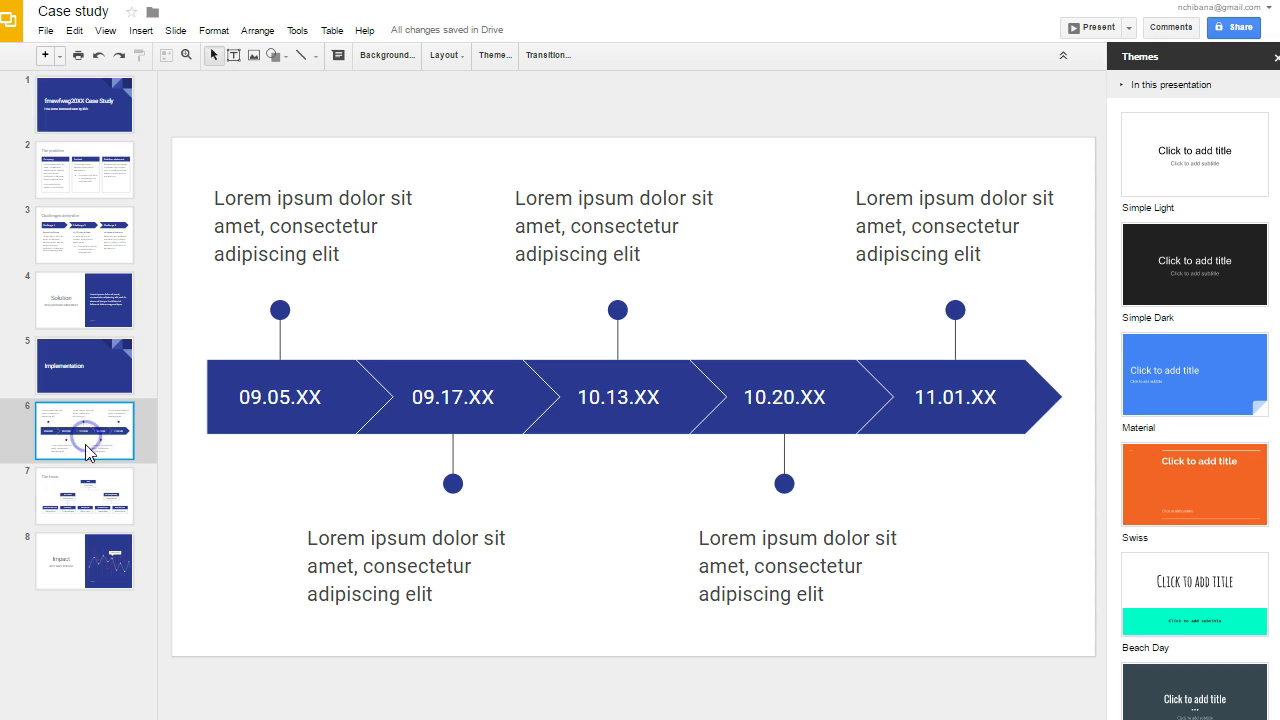
left_click(84, 497)
left_click(85, 540)
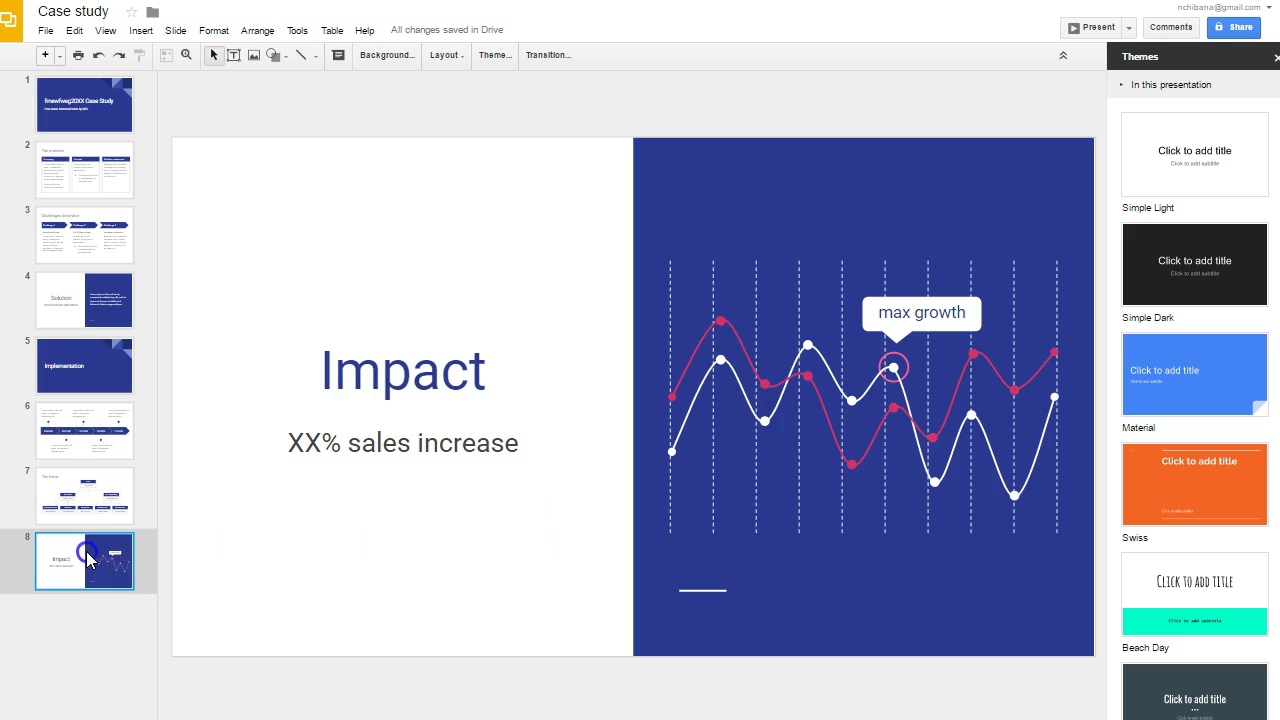
left_click(85, 500)
left_click(81, 448)
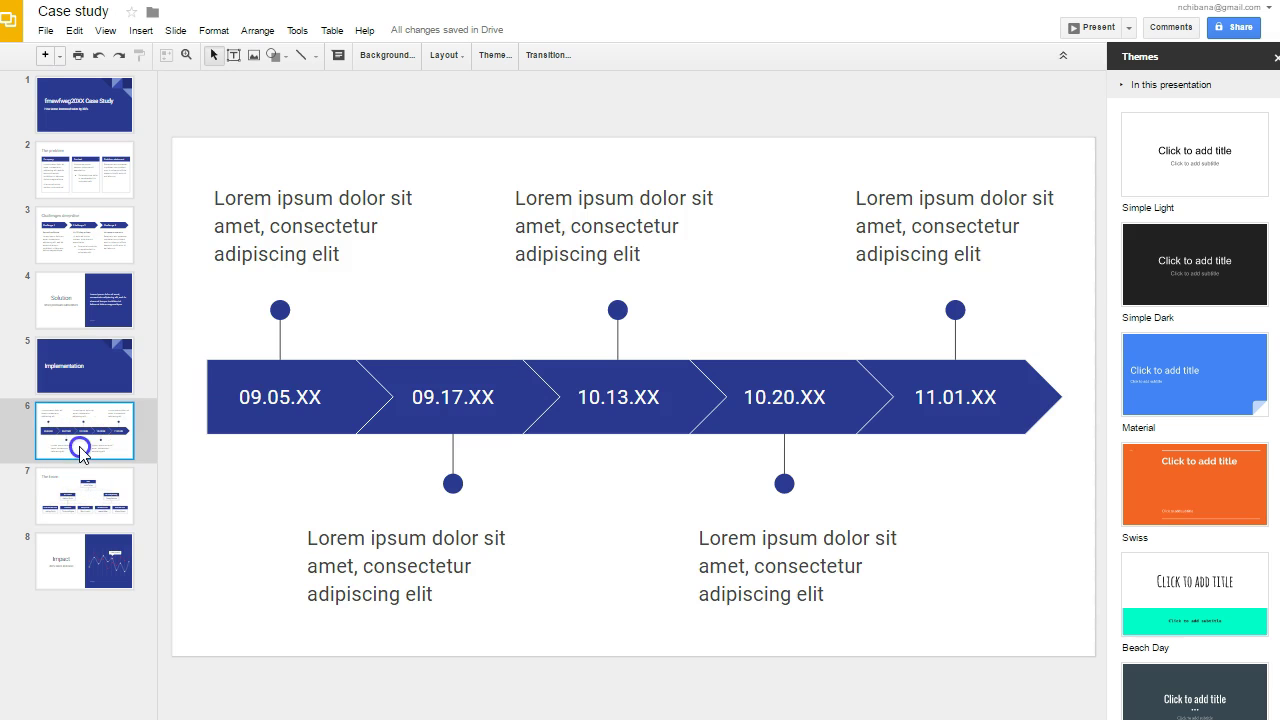
left_click(76, 380)
left_click(69, 316)
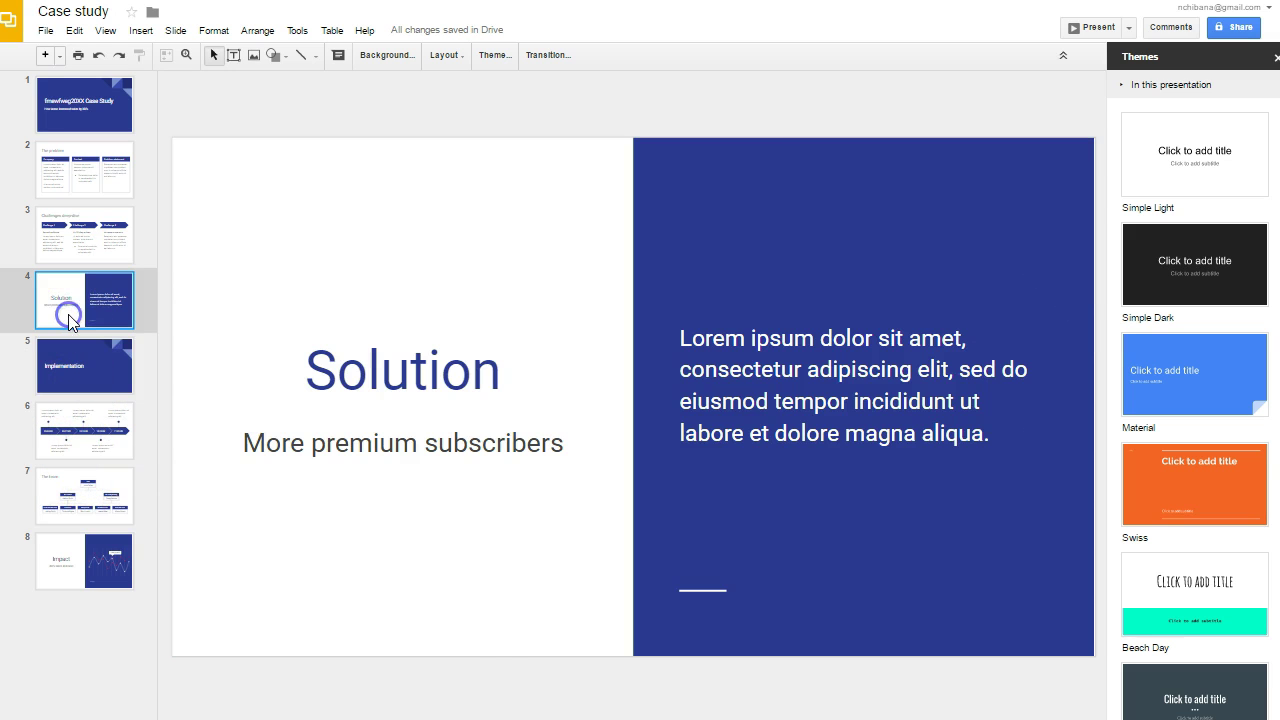
left_click(71, 250)
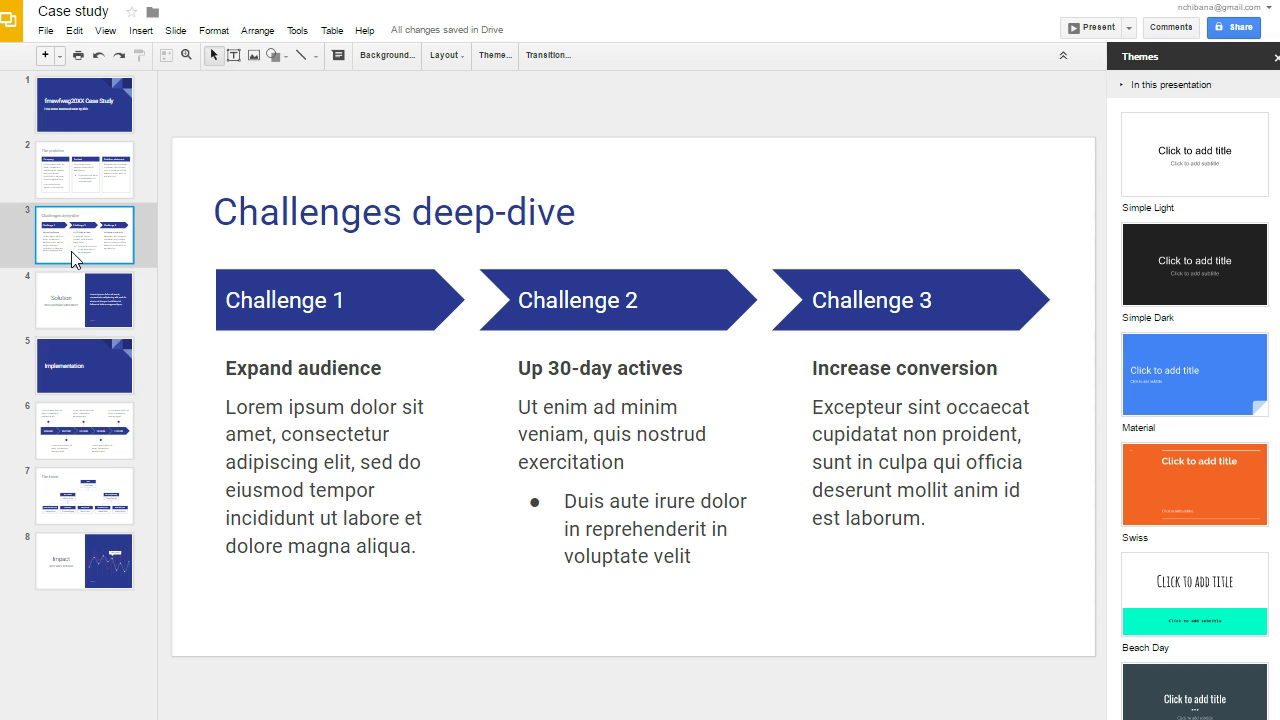
left_click(72, 168)
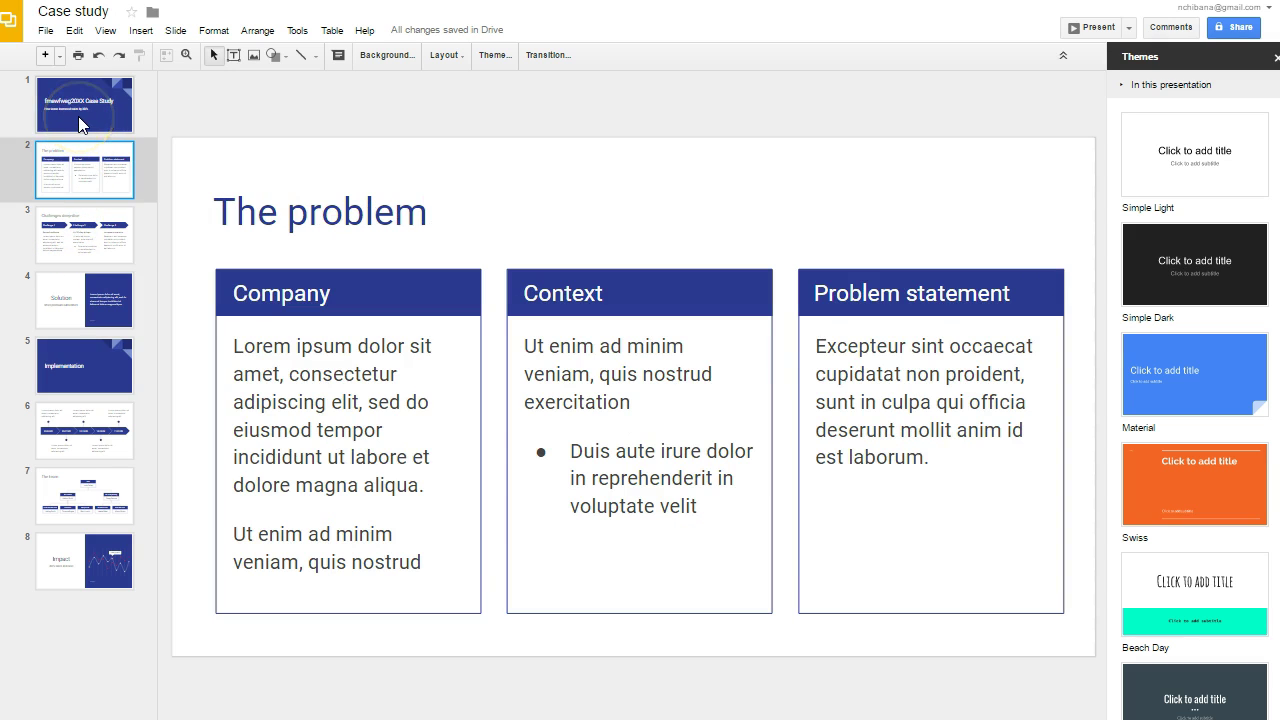
Examine the background colour palette and background image sources for the first slide, and close the settings without choosing a replacement
left_click(80, 122)
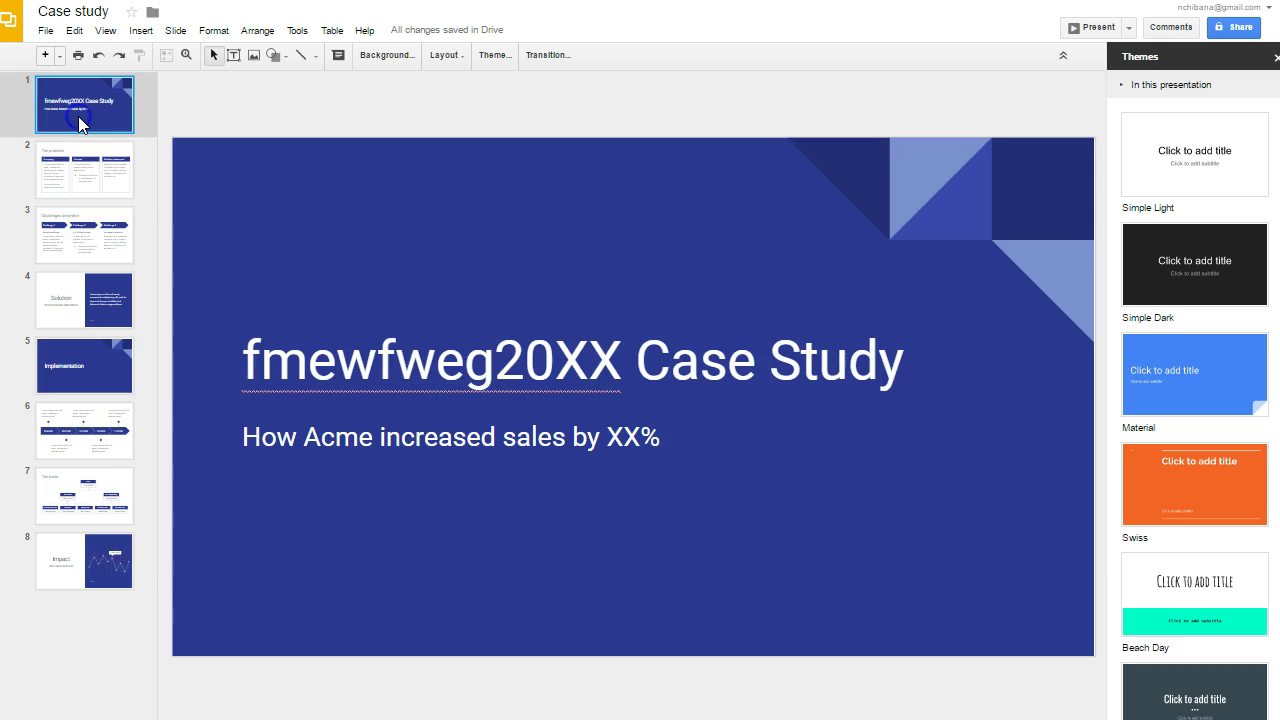
left_click(399, 55)
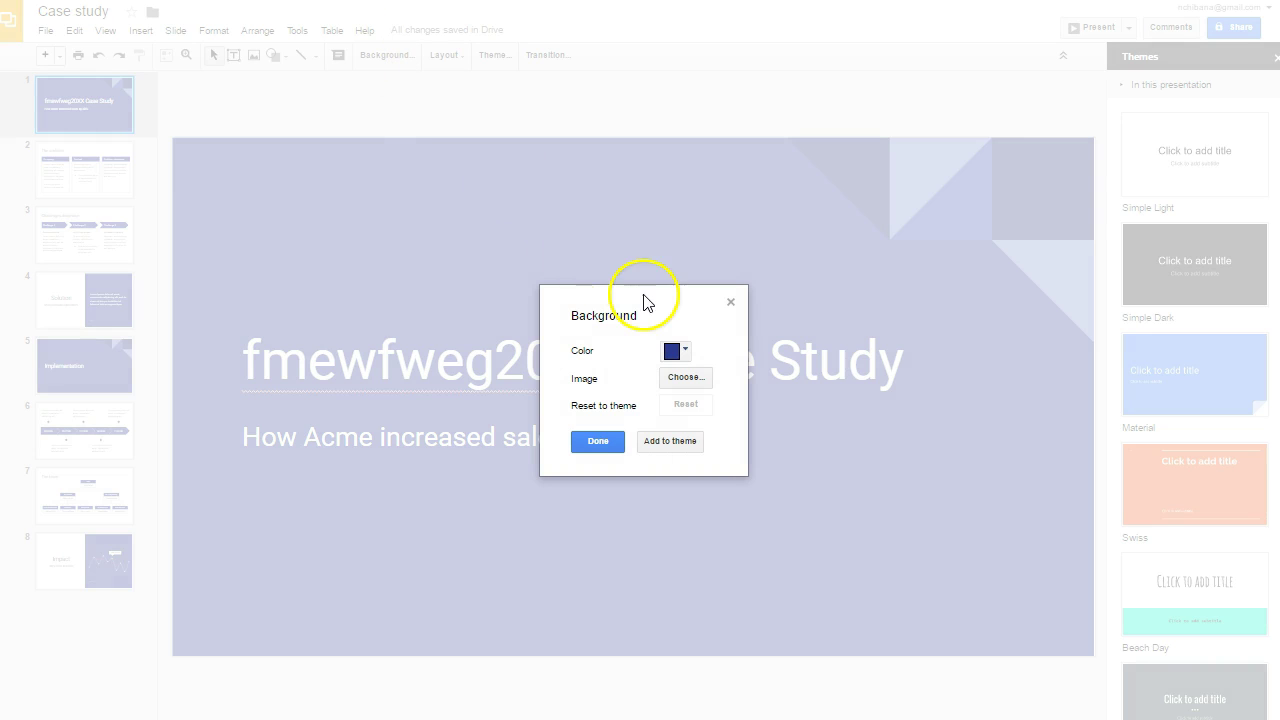
left_click(686, 353)
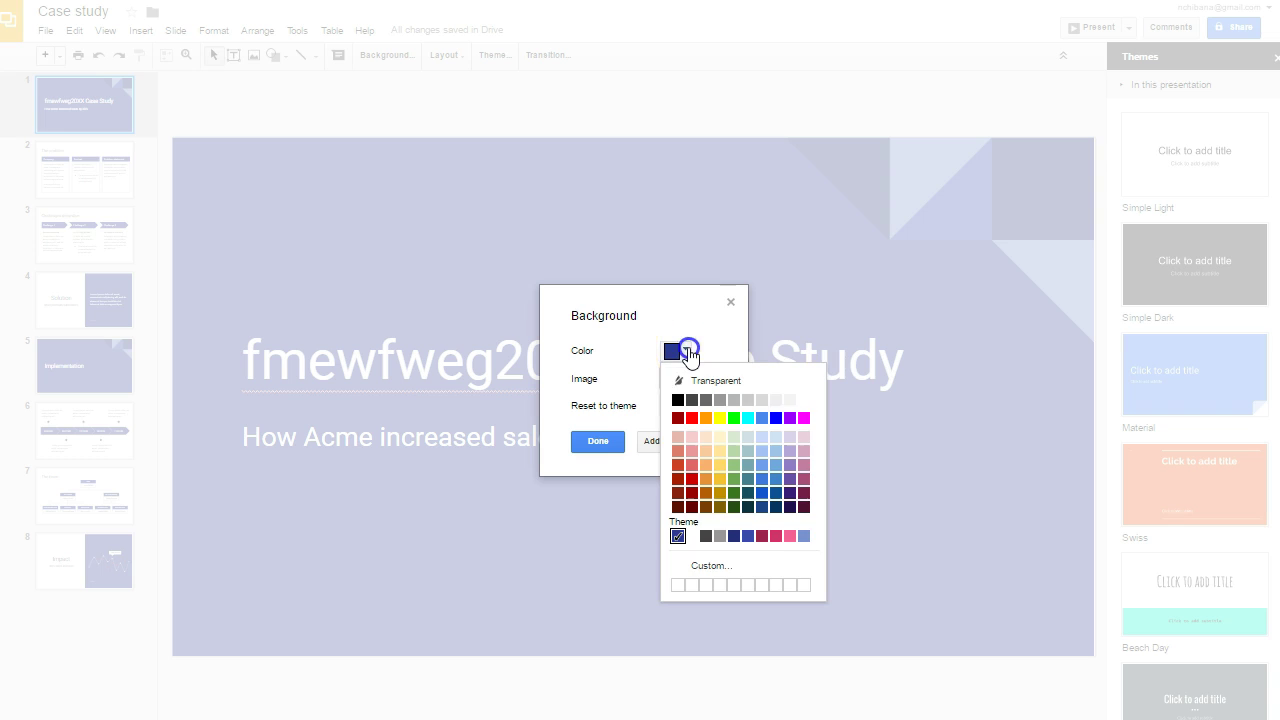
left_click(678, 336)
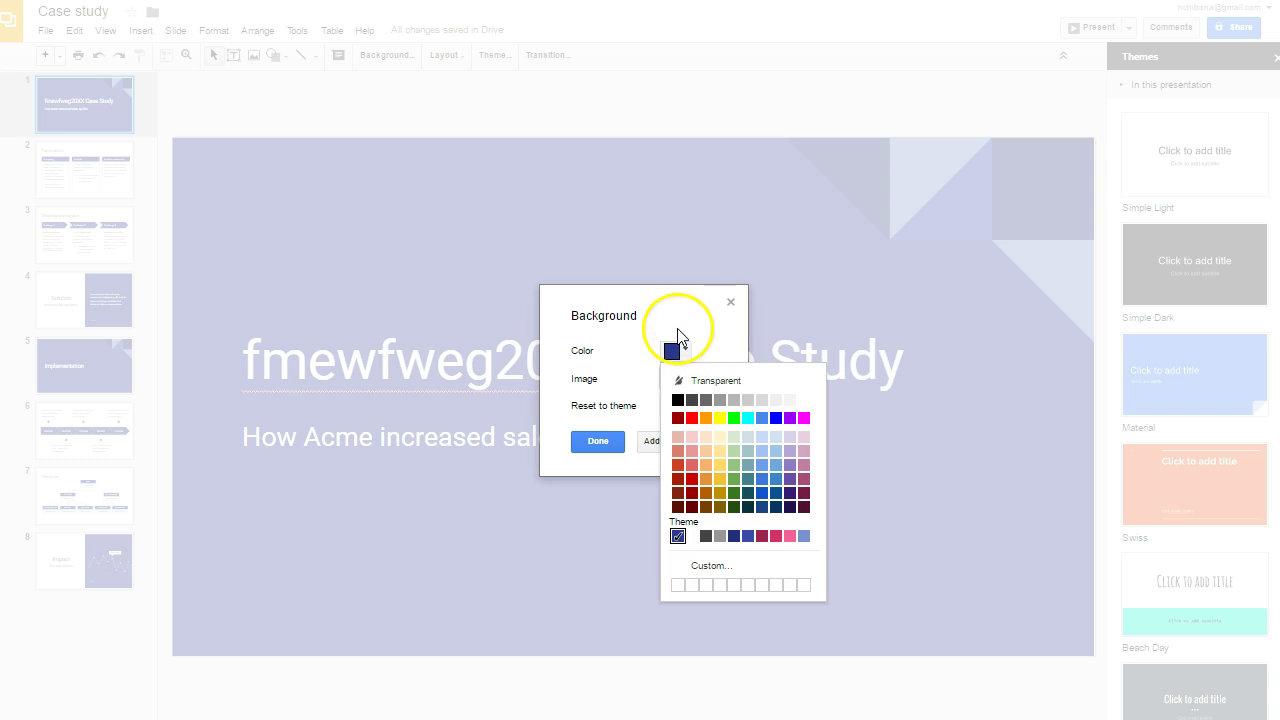
left_click(683, 376)
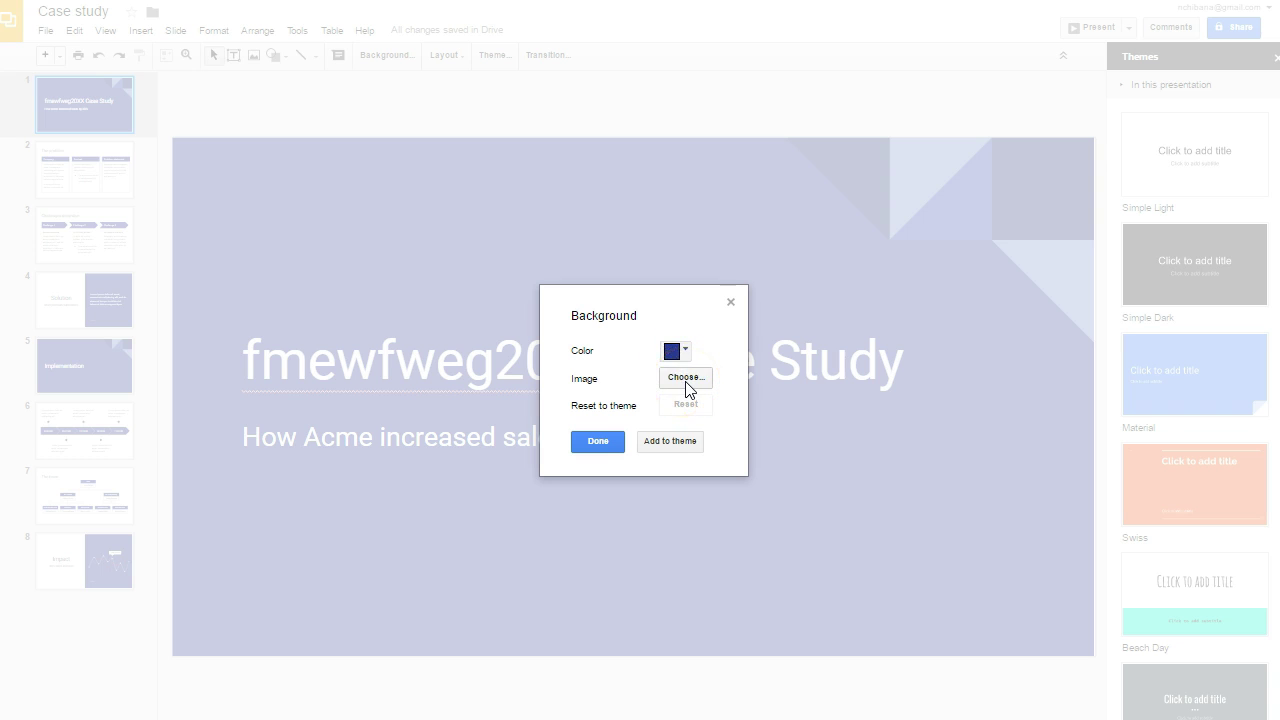
left_click(687, 383)
left_click(541, 459)
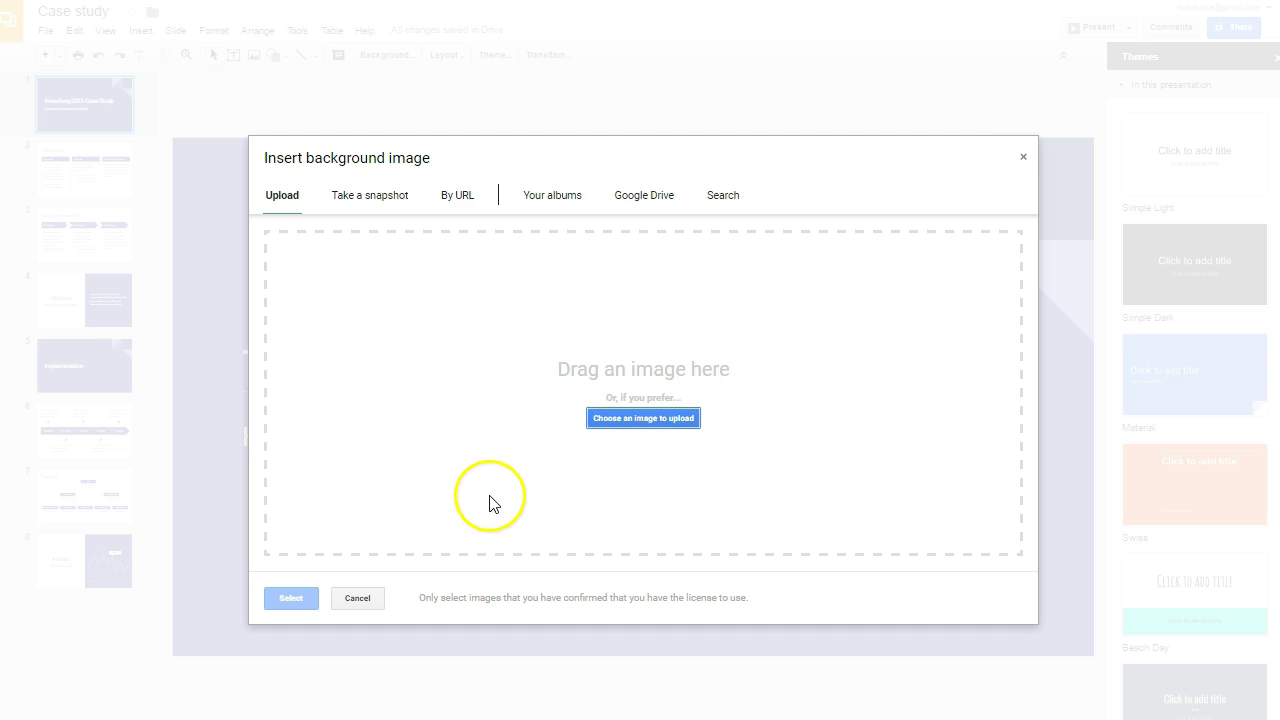
left_click(357, 598)
left_click(605, 443)
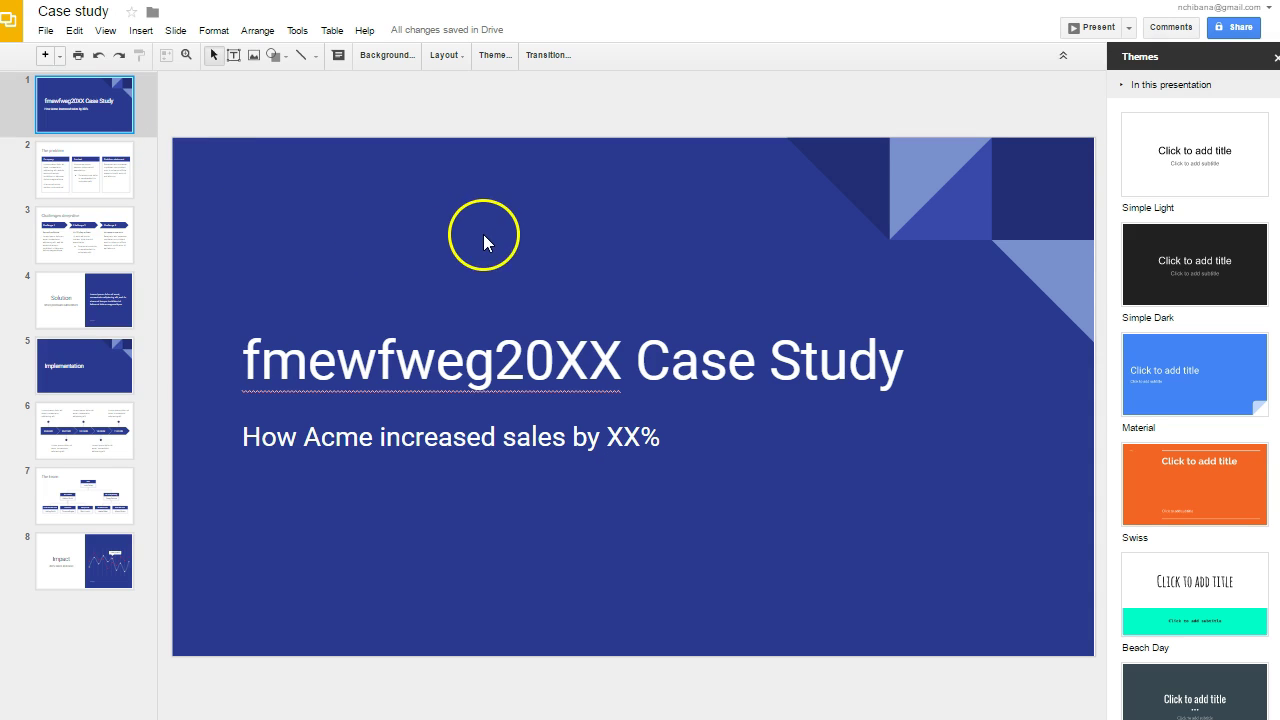
Try the Simple Dark, Luxe and Pop themes on the presentation
left_click(1207, 272)
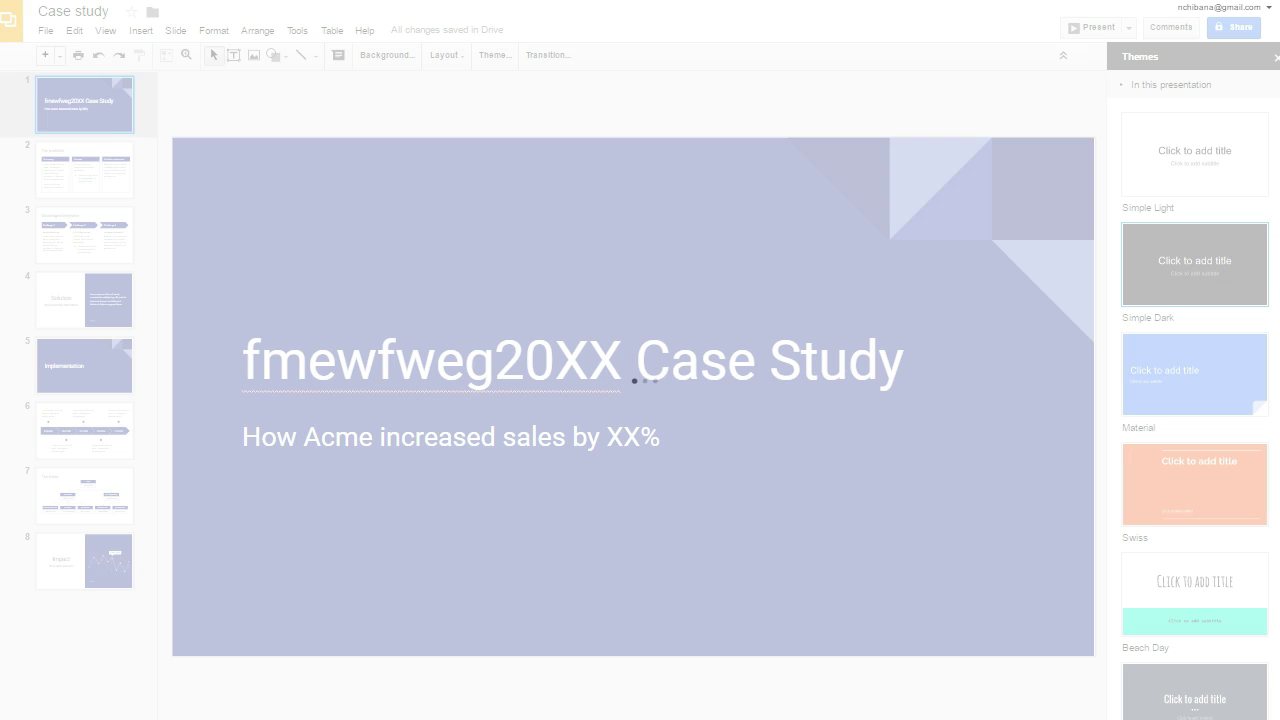
scroll(1195, 400, "down", 5)
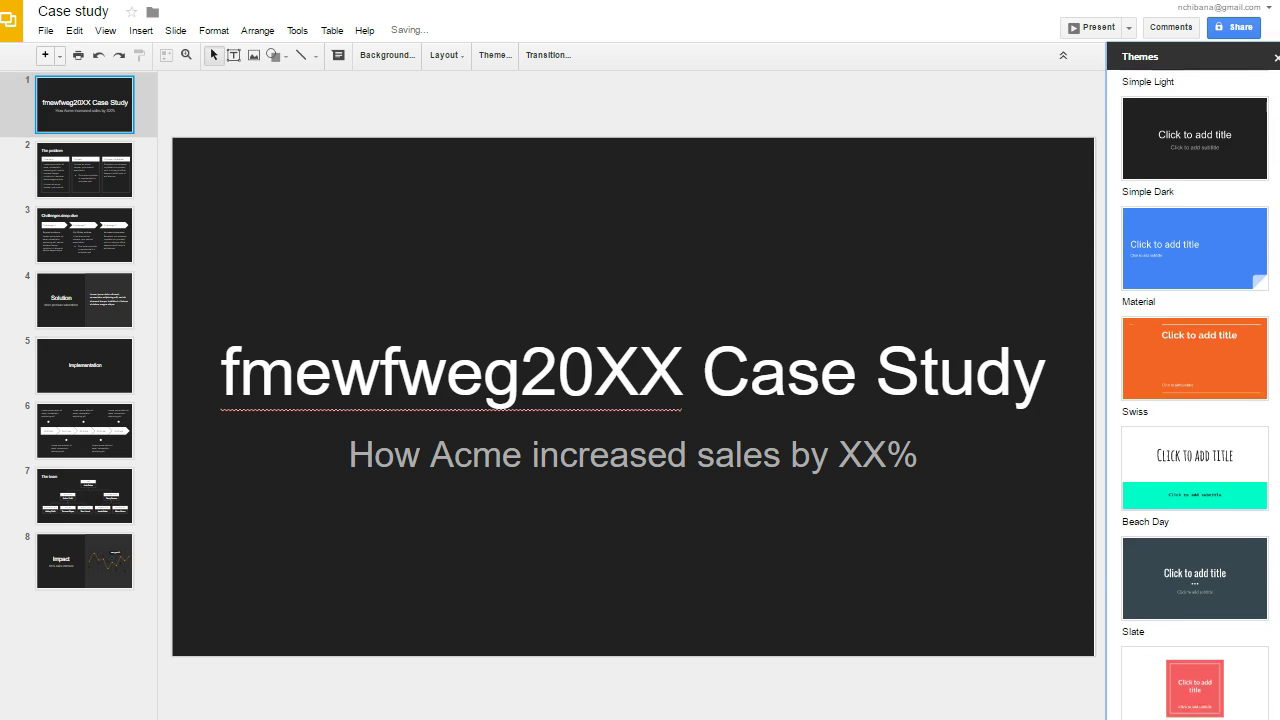
scroll(1195, 400, "down", 8)
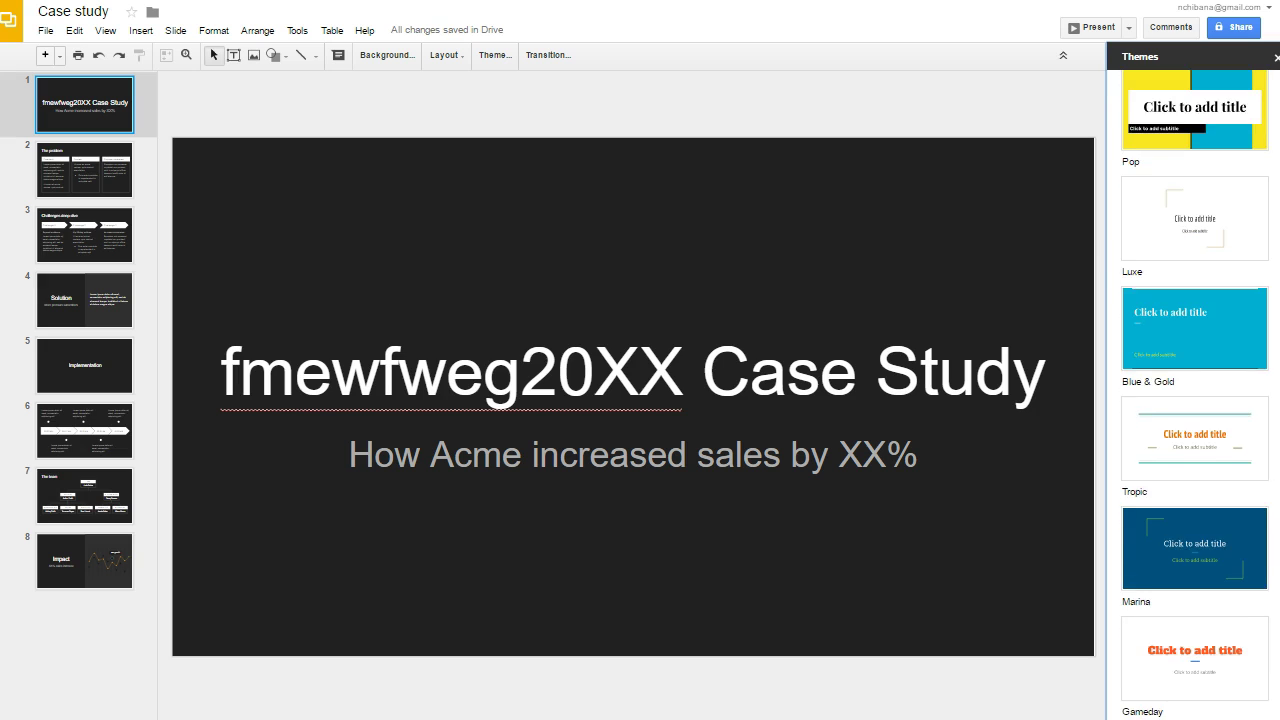
scroll(1195, 400, "up", 3)
left_click(1192, 455)
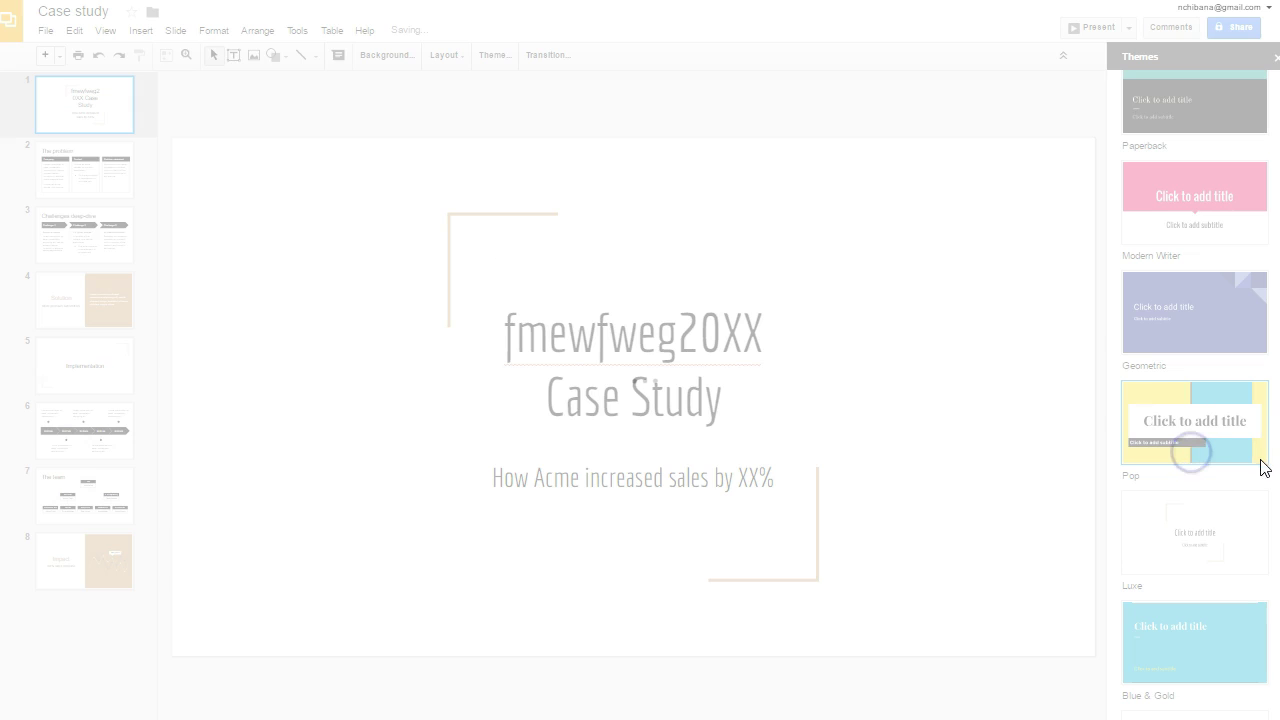
scroll(1189, 200, "up", 6)
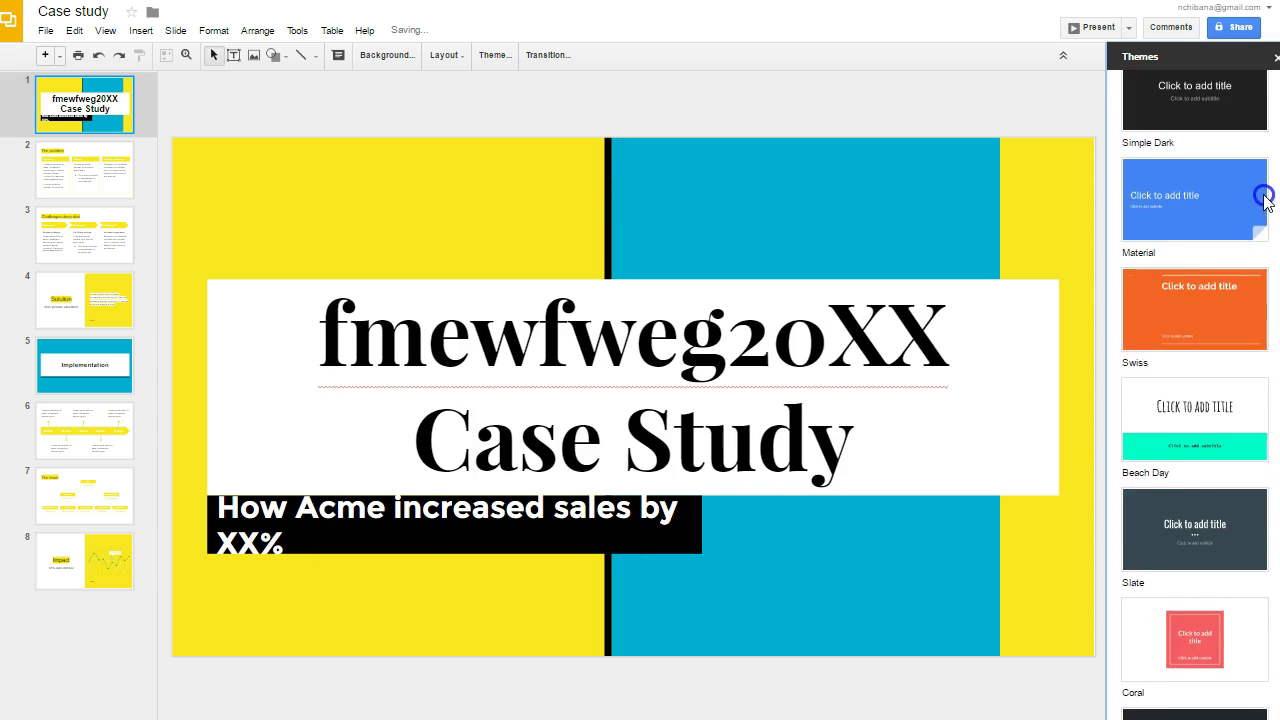
Undo all three theme changes
left_click(98, 55)
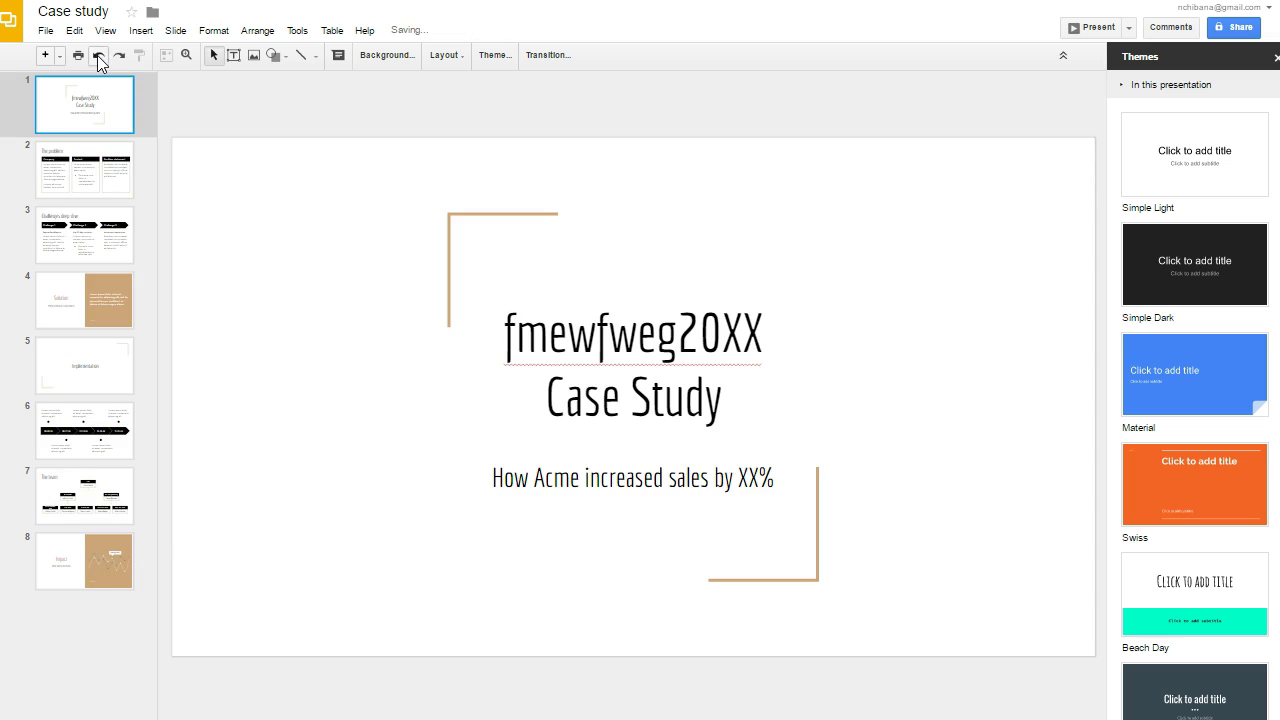
left_click(98, 55)
left_click(98, 55)
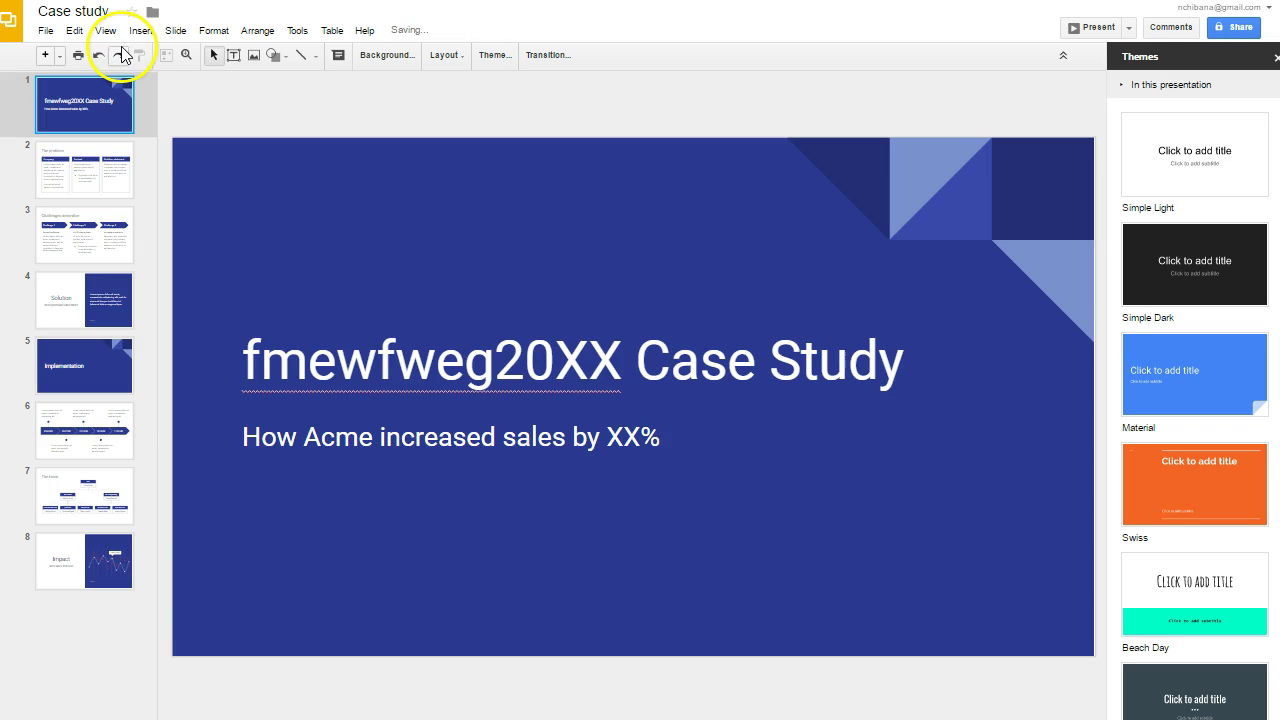
Insert a column chart on the first slide
left_click(140, 31)
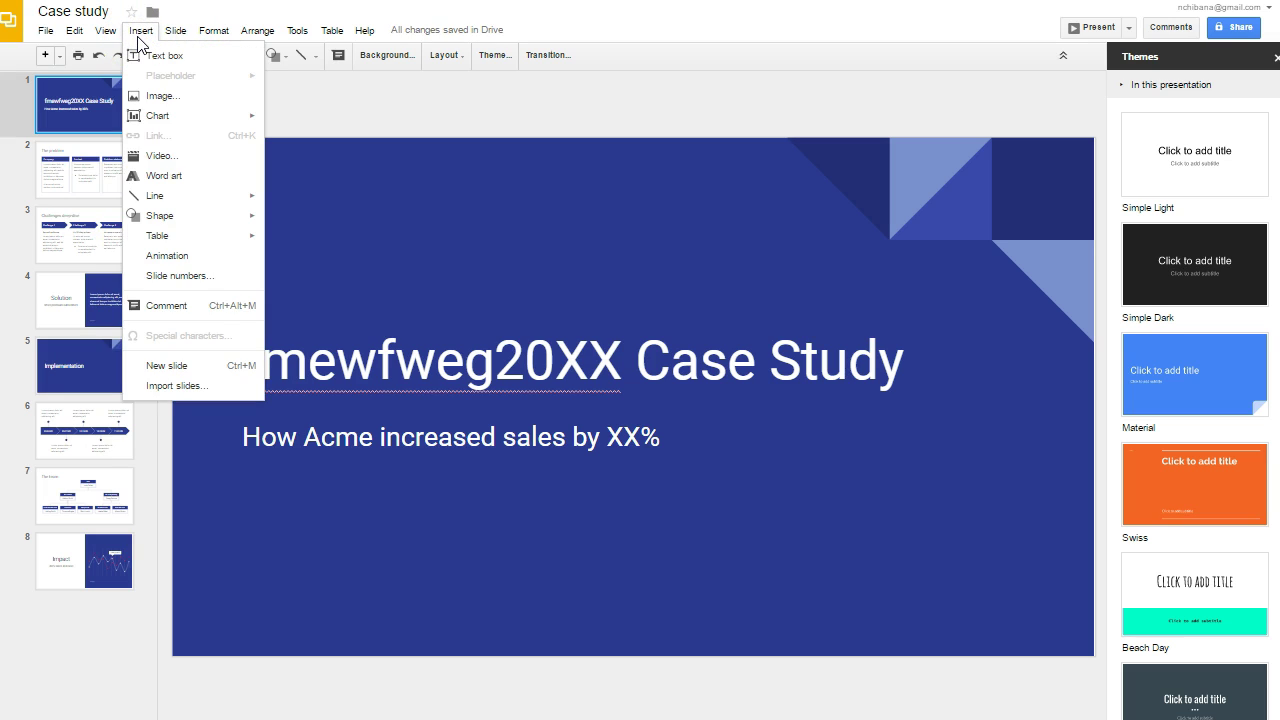
left_click(159, 100)
mouse_move(167, 118)
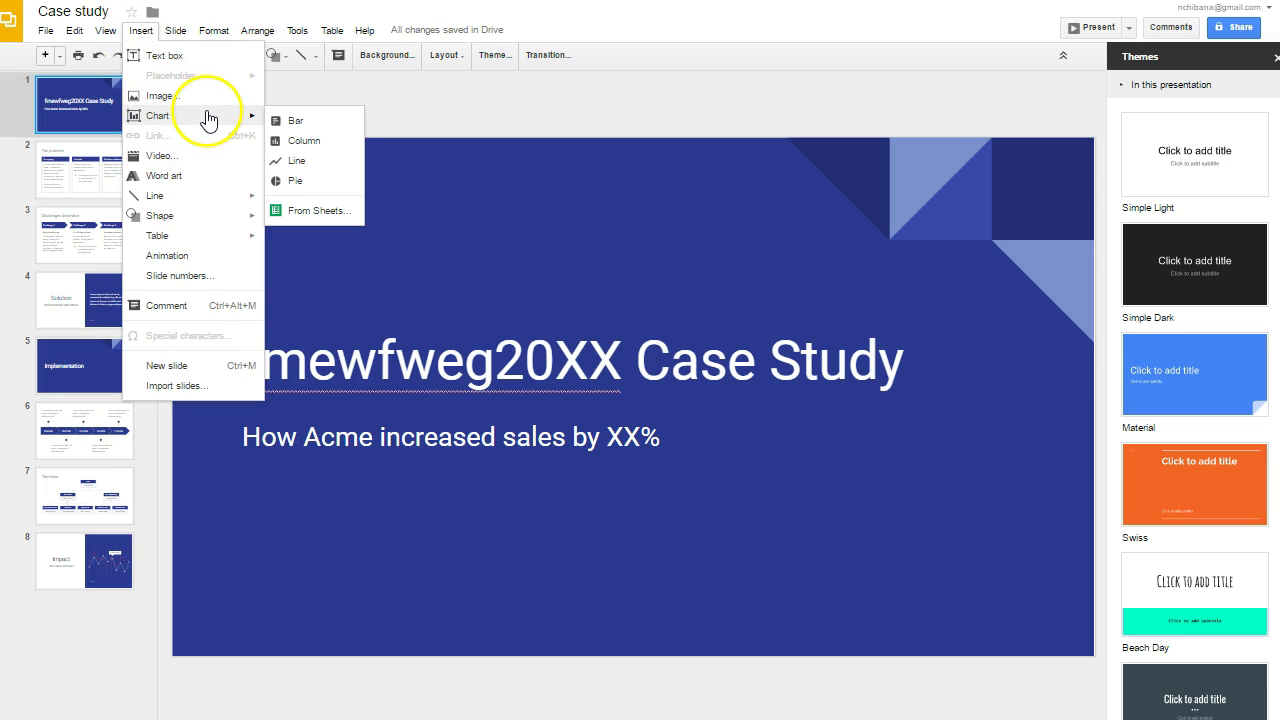
left_click(287, 148)
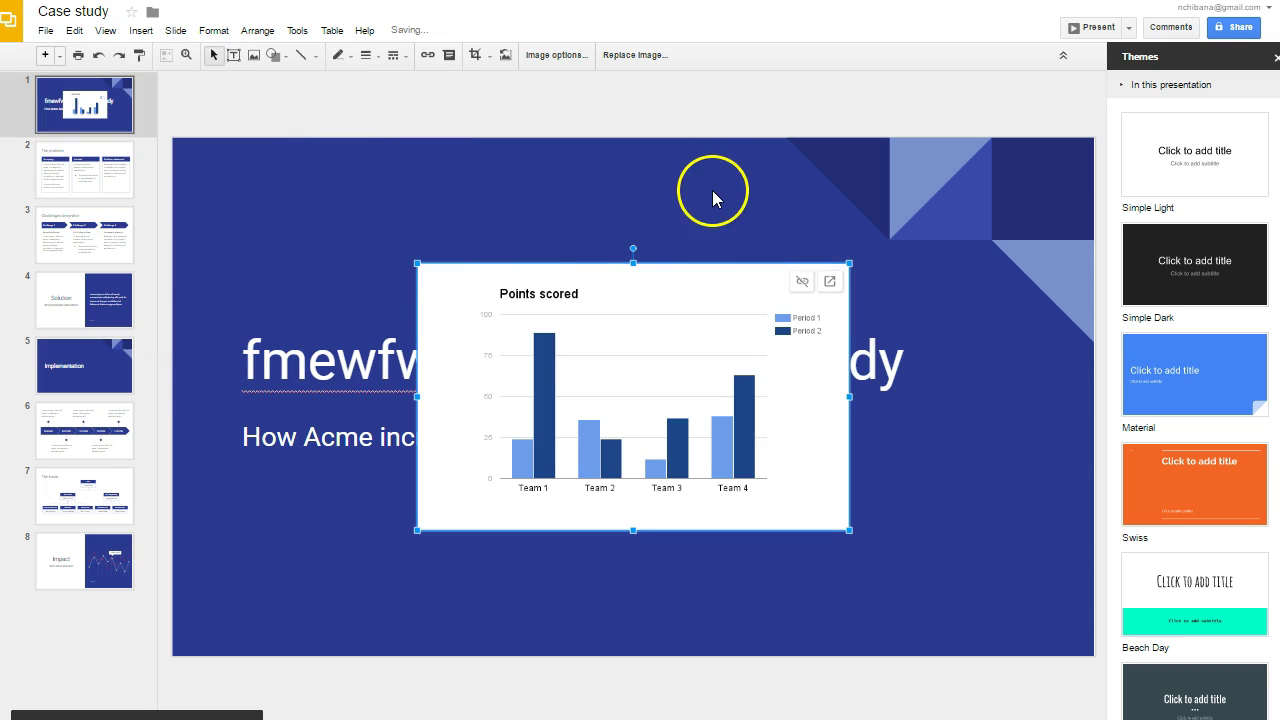
Try cropping the column chart and moving it up and to the left, and delete it from the first slide
double_click(738, 357)
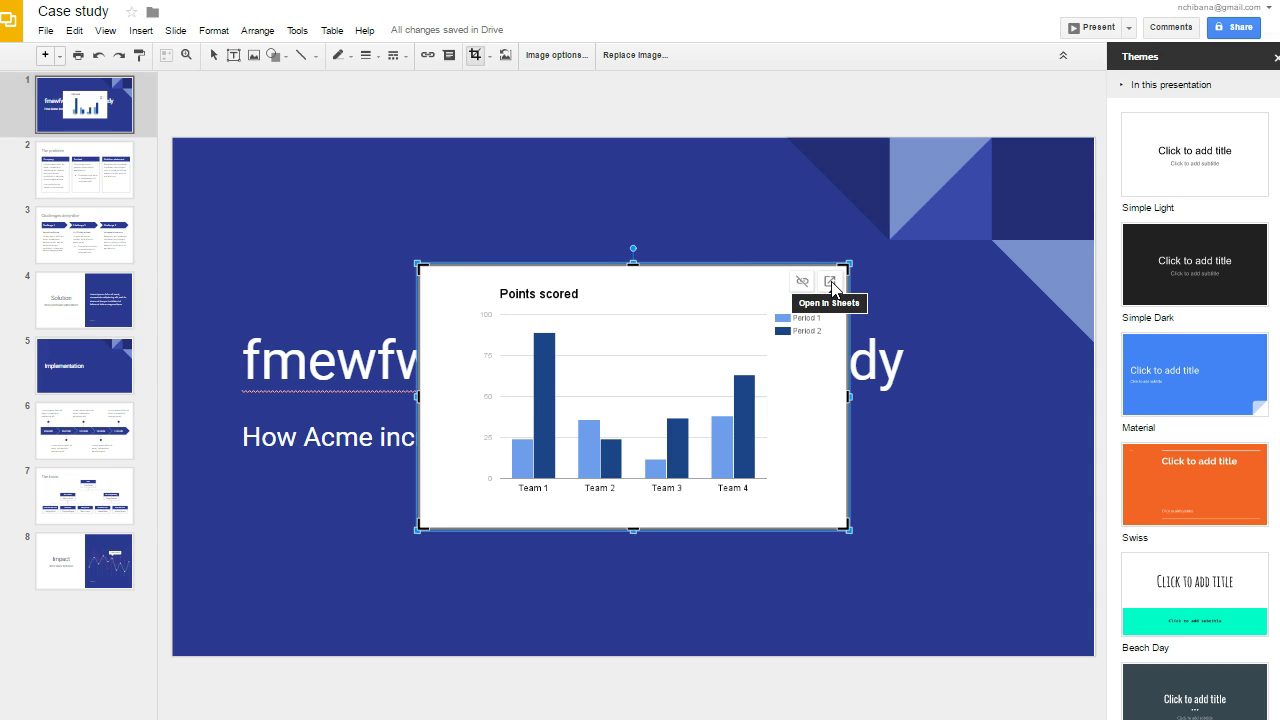
left_click(759, 297)
left_click_drag(758, 297, 666, 194)
left_click_drag(660, 314, 577, 250)
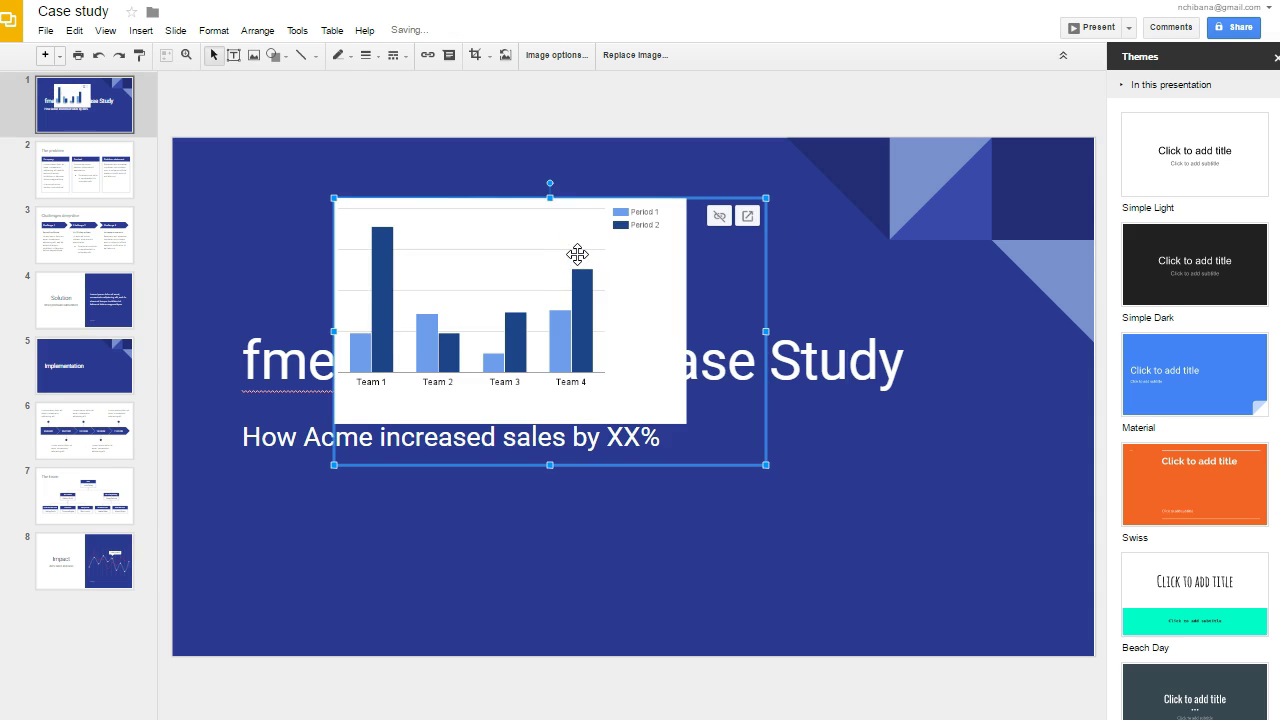
key("Delete")
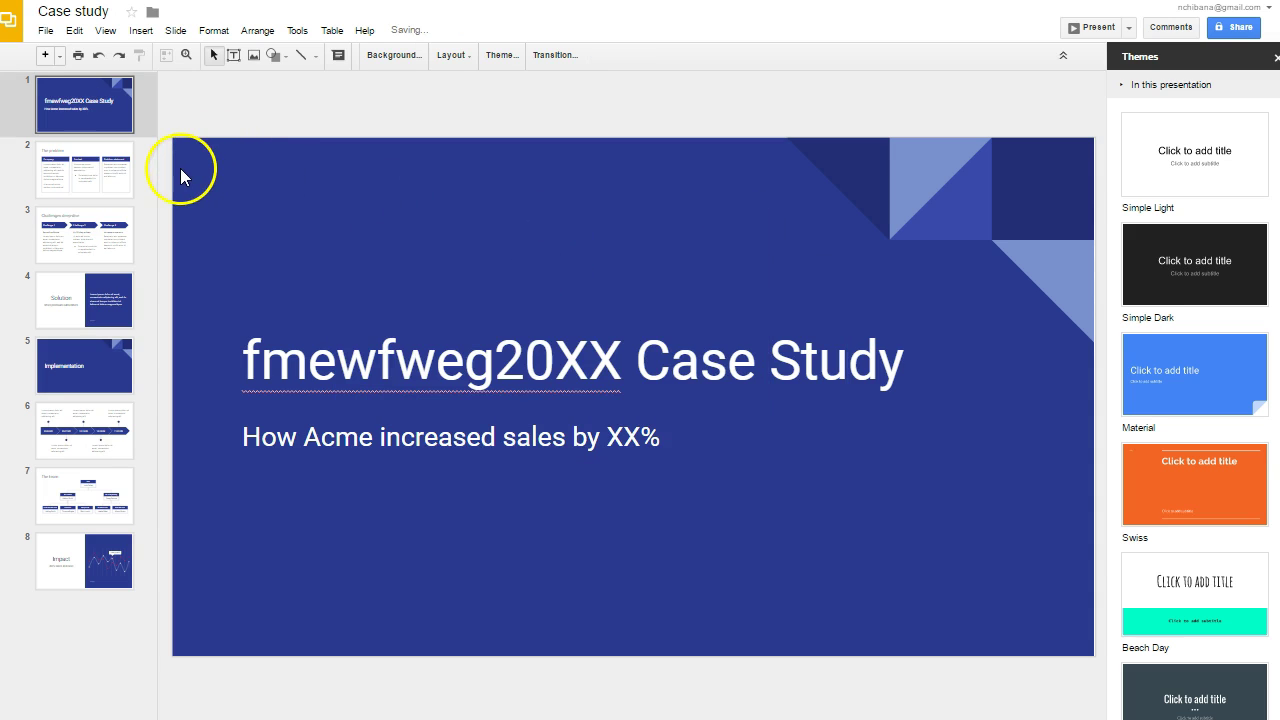
Examine the image insertion options, including choosing a file from the computer to upload, and close without adding an image
left_click(141, 31)
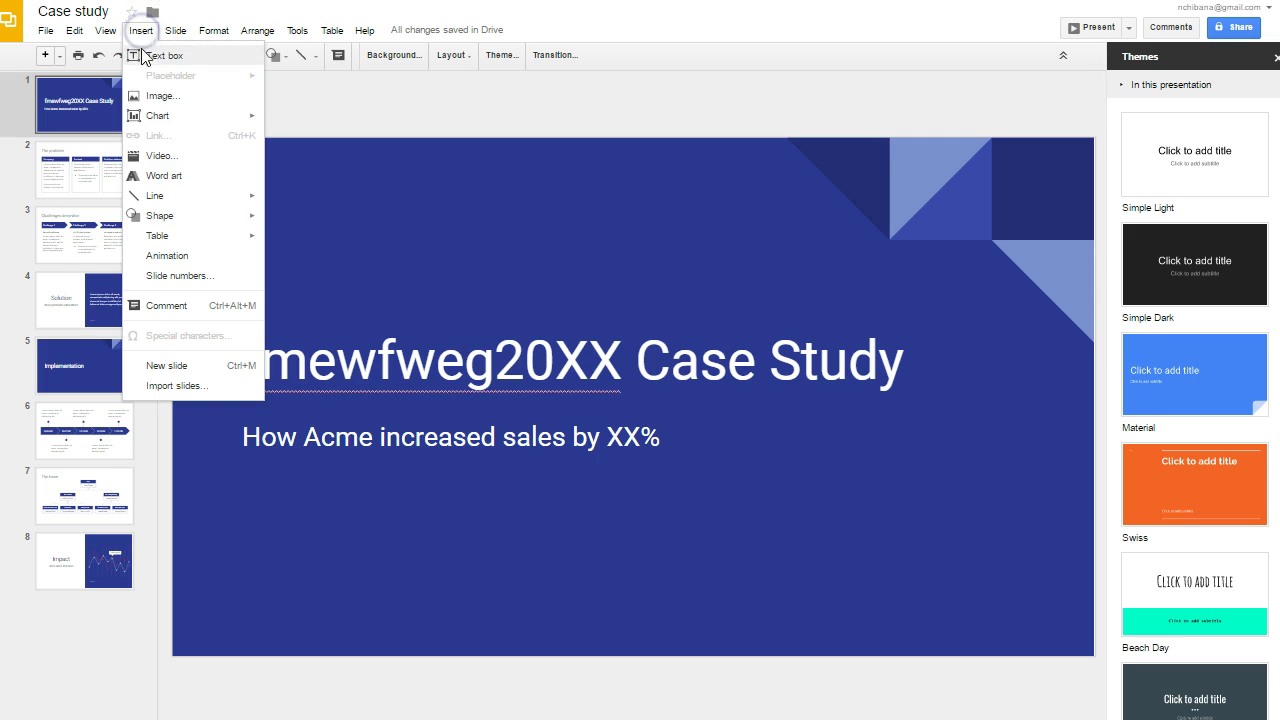
left_click(162, 100)
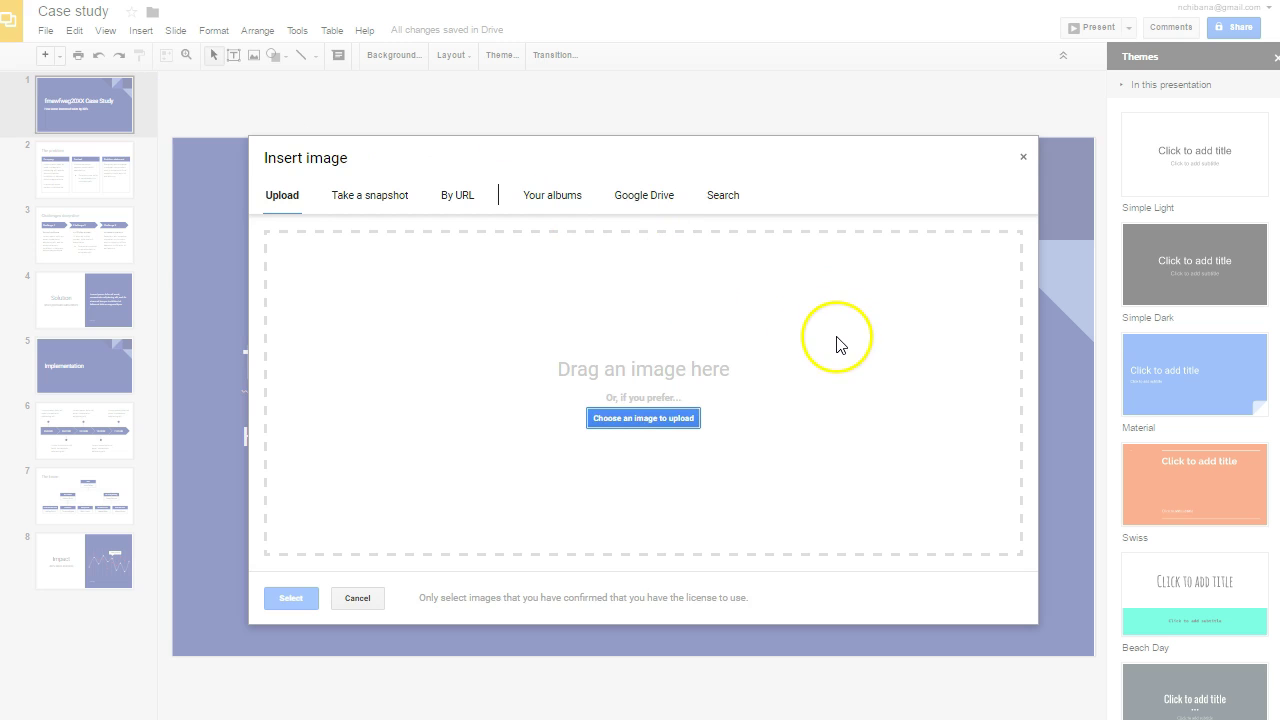
left_click(604, 422)
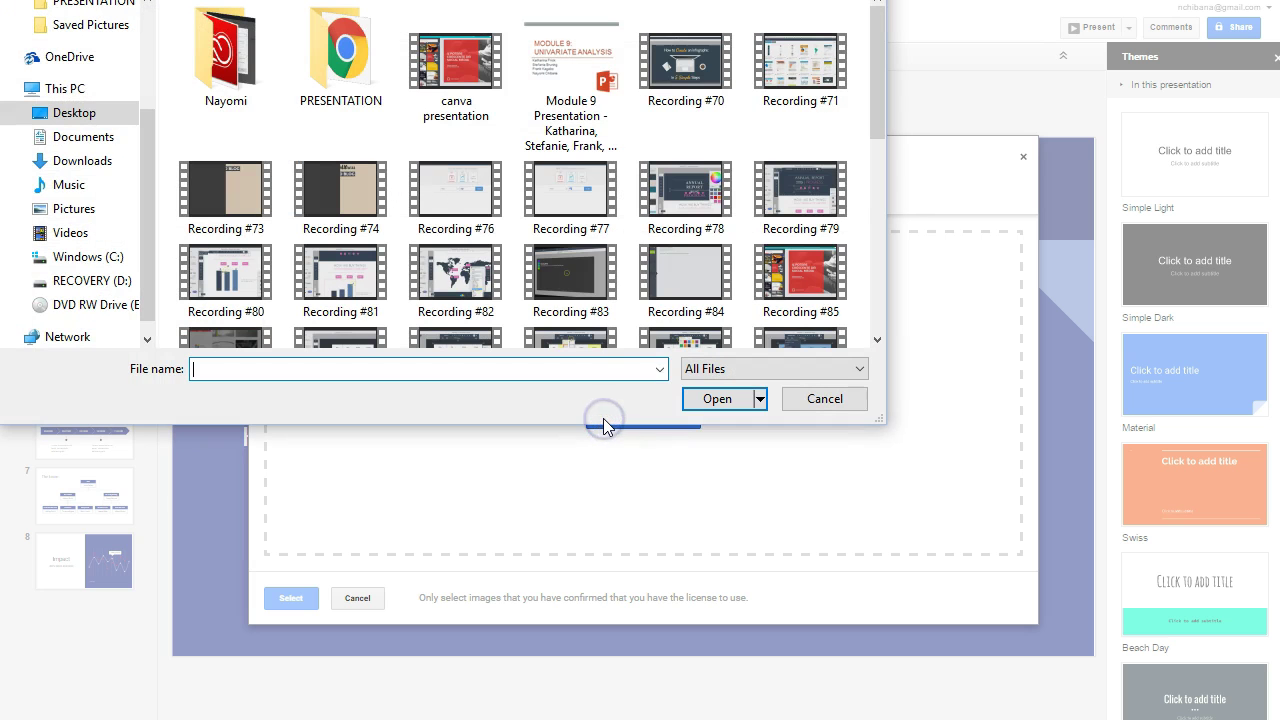
left_click(826, 399)
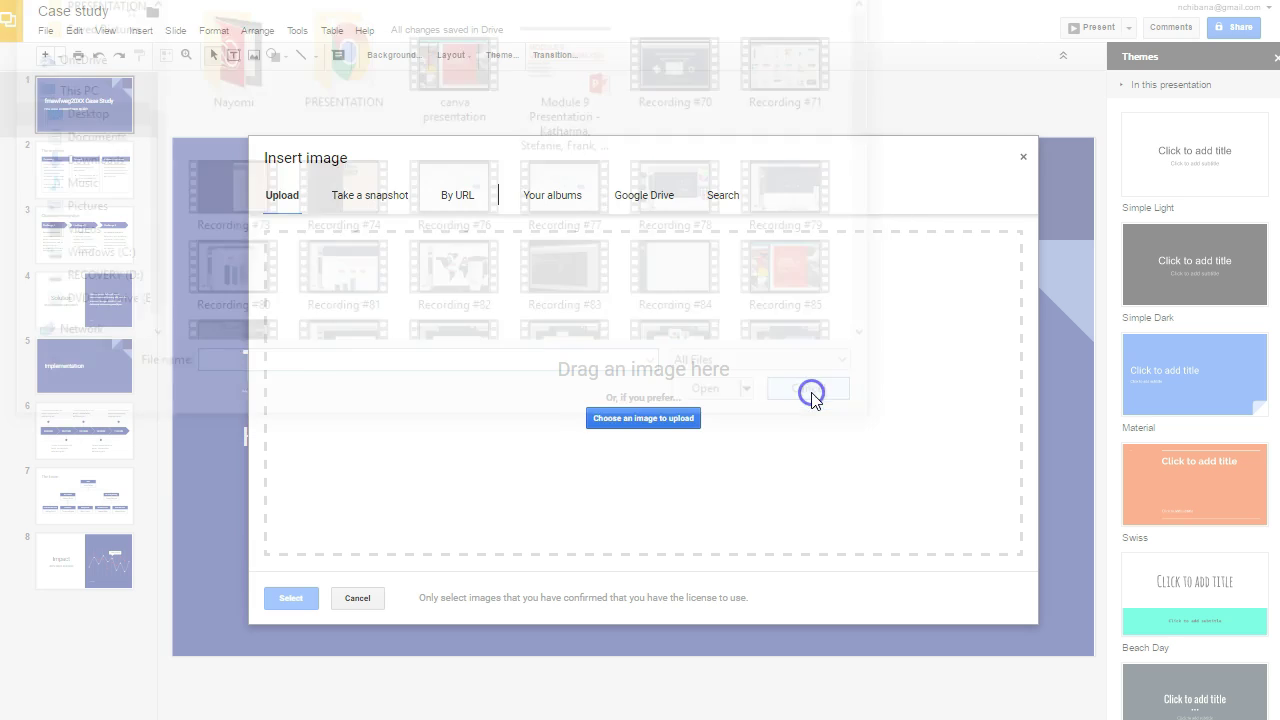
left_click(1021, 160)
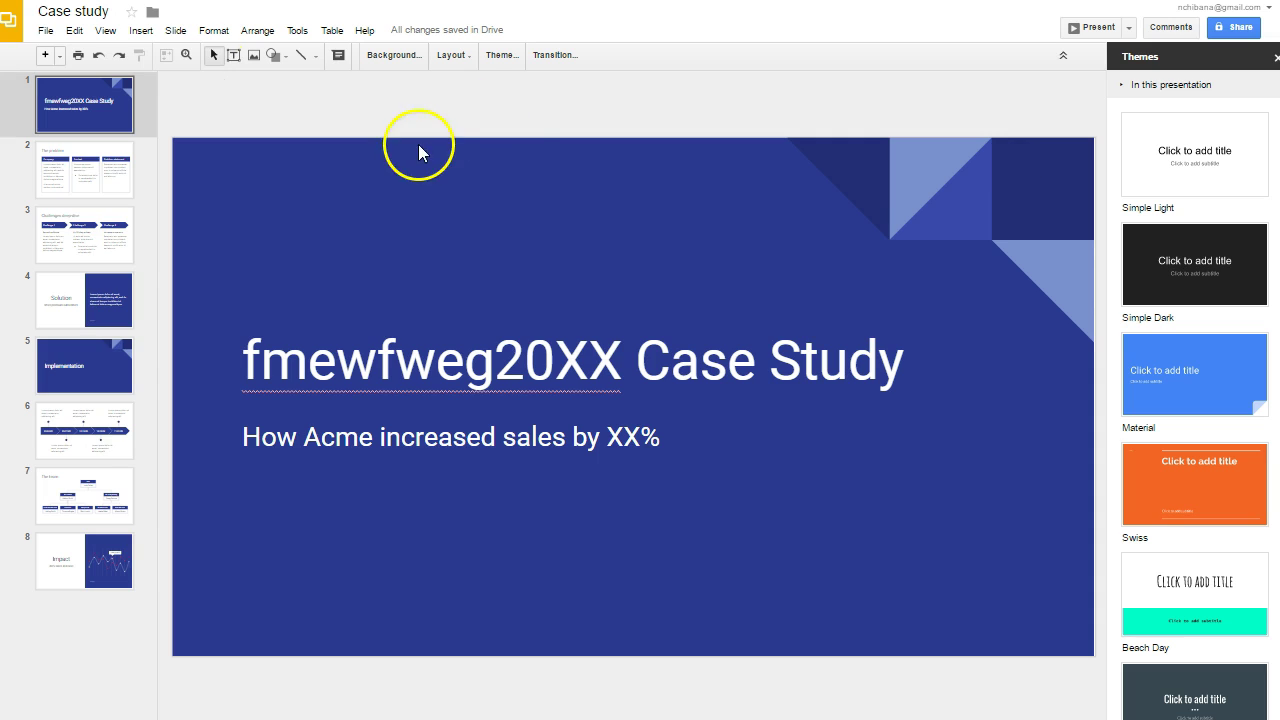
Examine the YouTube search and URL options for inserting a video, and cancel without adding one
left_click(148, 31)
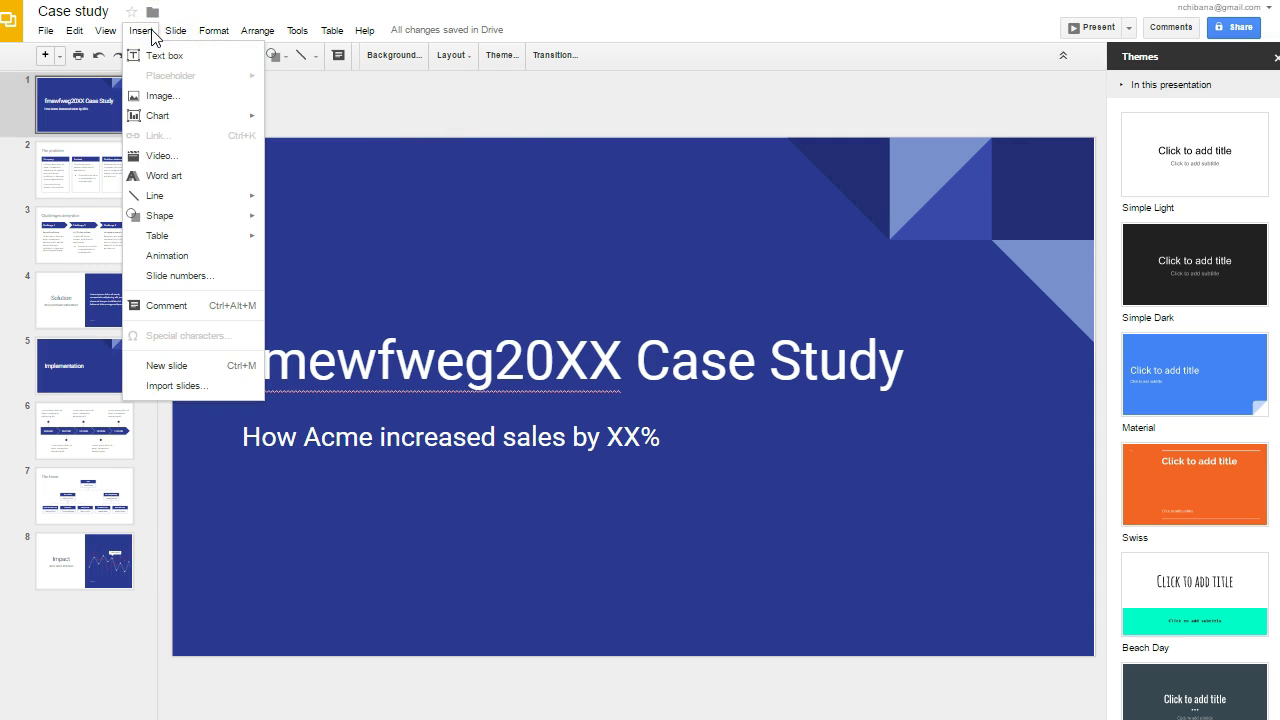
left_click(171, 158)
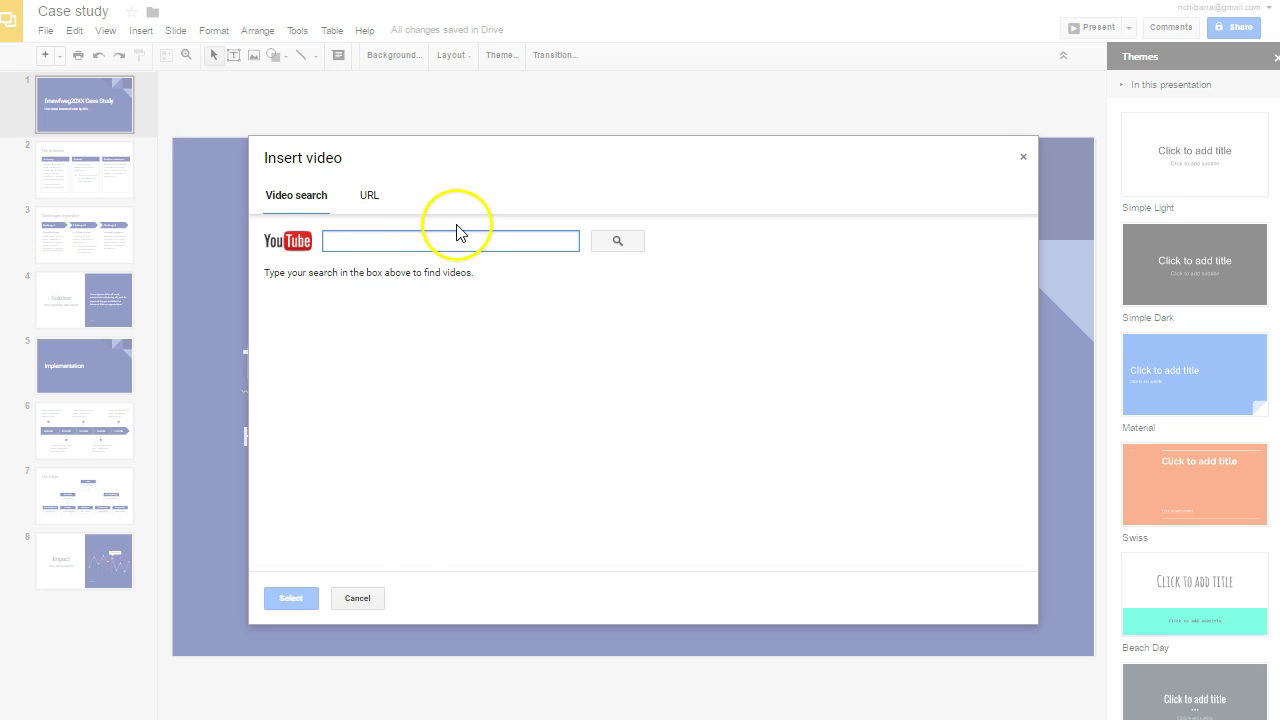
left_click(368, 195)
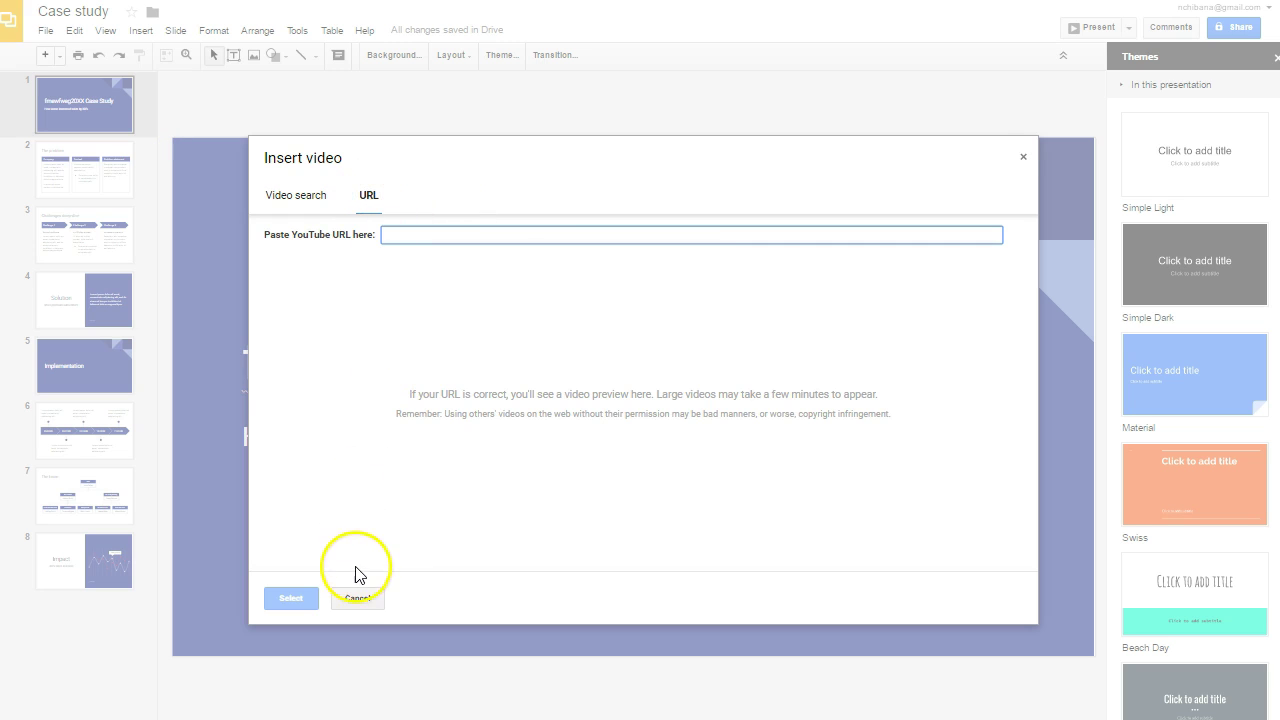
left_click(358, 598)
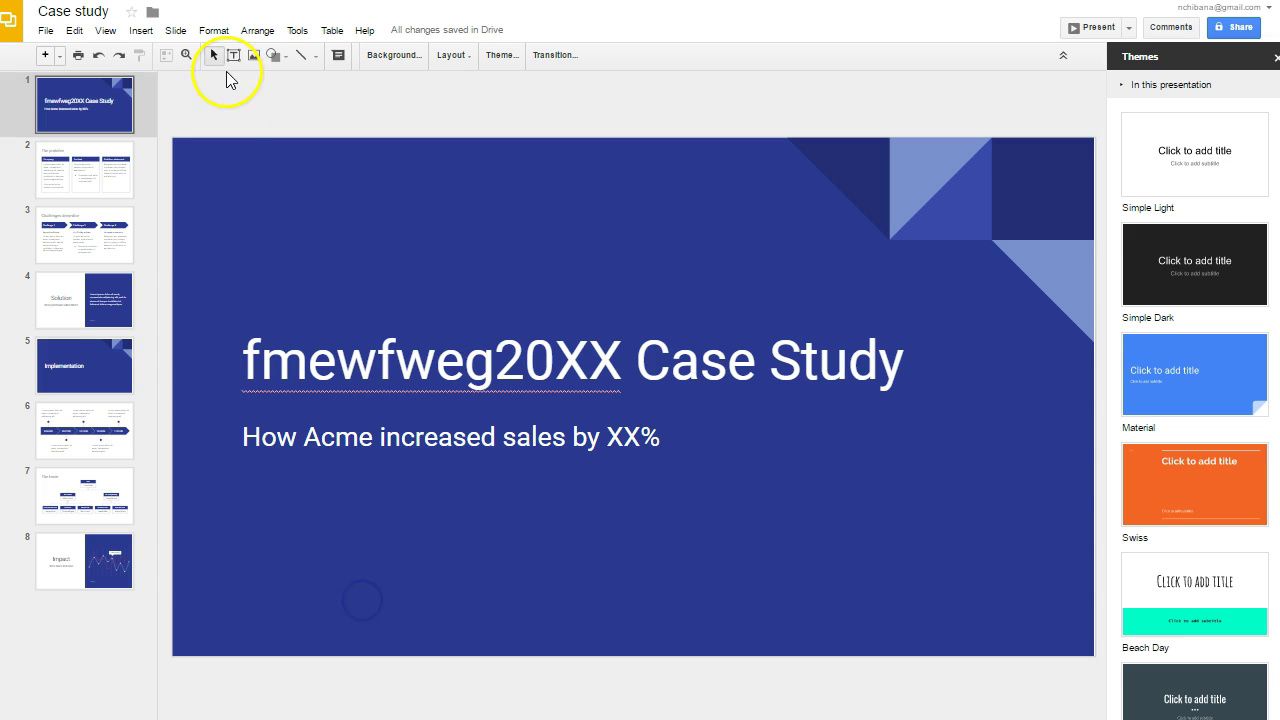
Examine the line, table and shape types available for insertion, including the arrow shapes
left_click(142, 30)
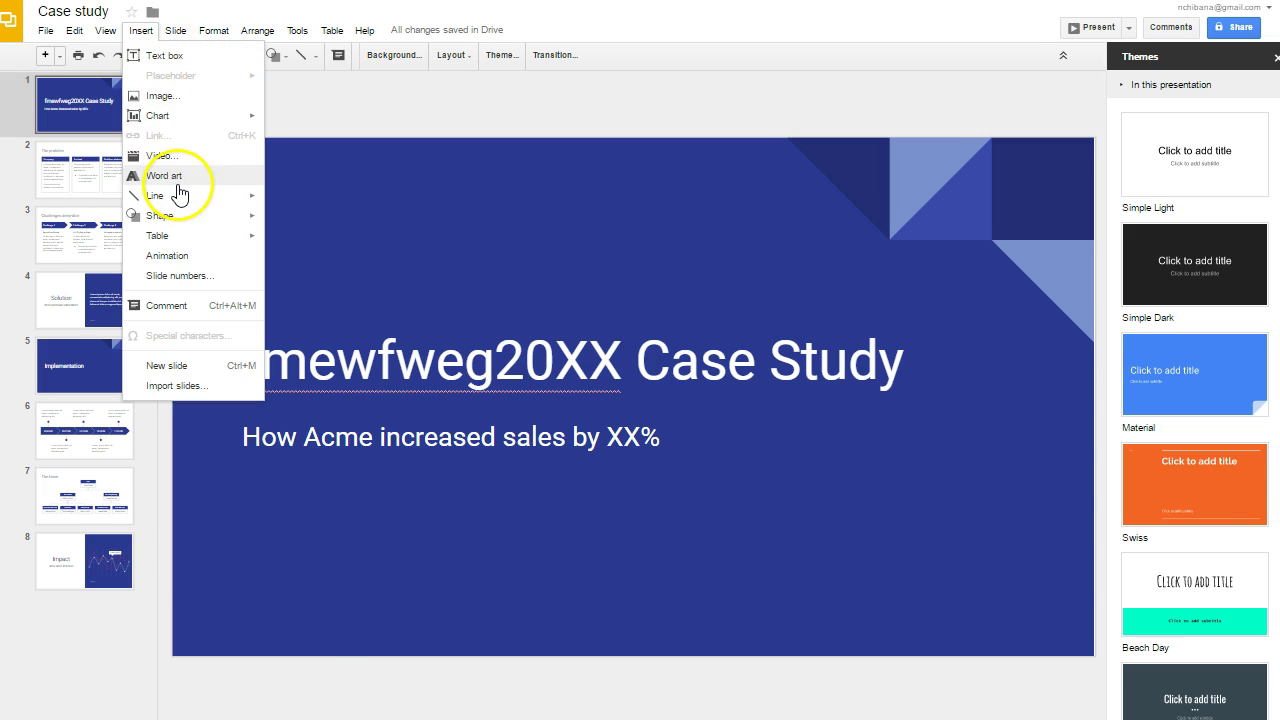
mouse_move(180, 195)
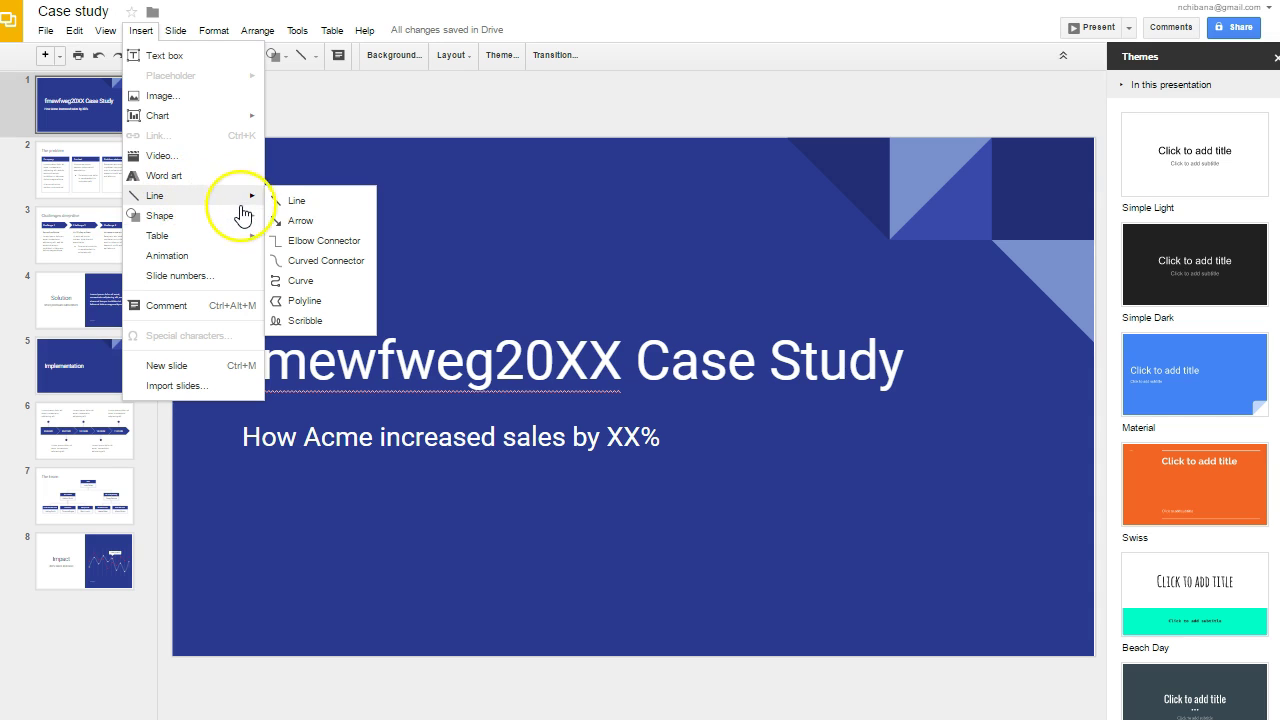
mouse_move(241, 224)
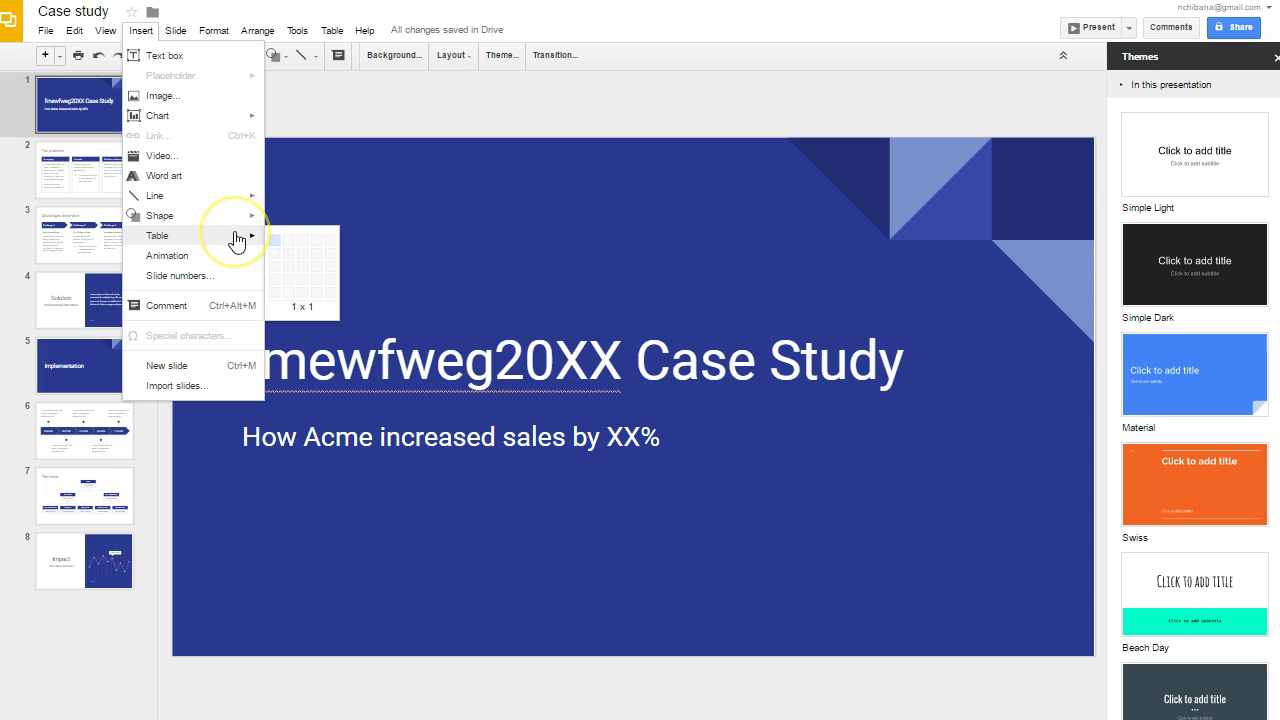
left_click(245, 200)
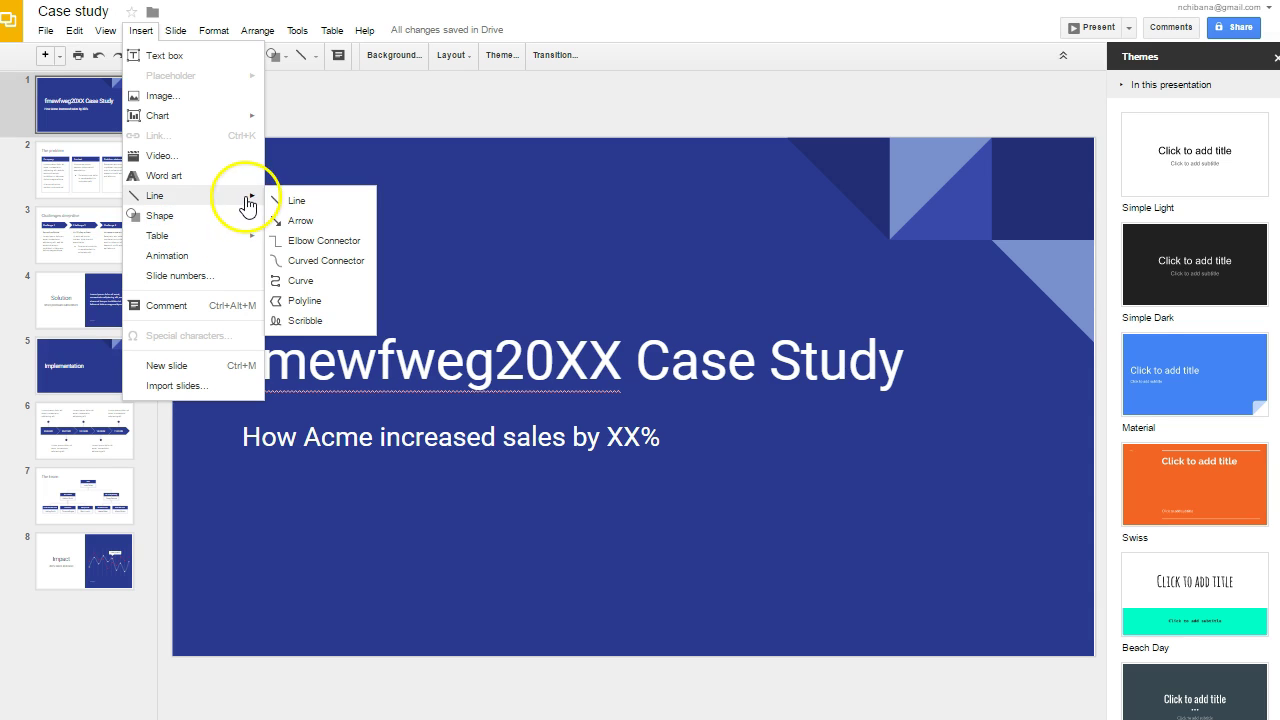
mouse_move(257, 217)
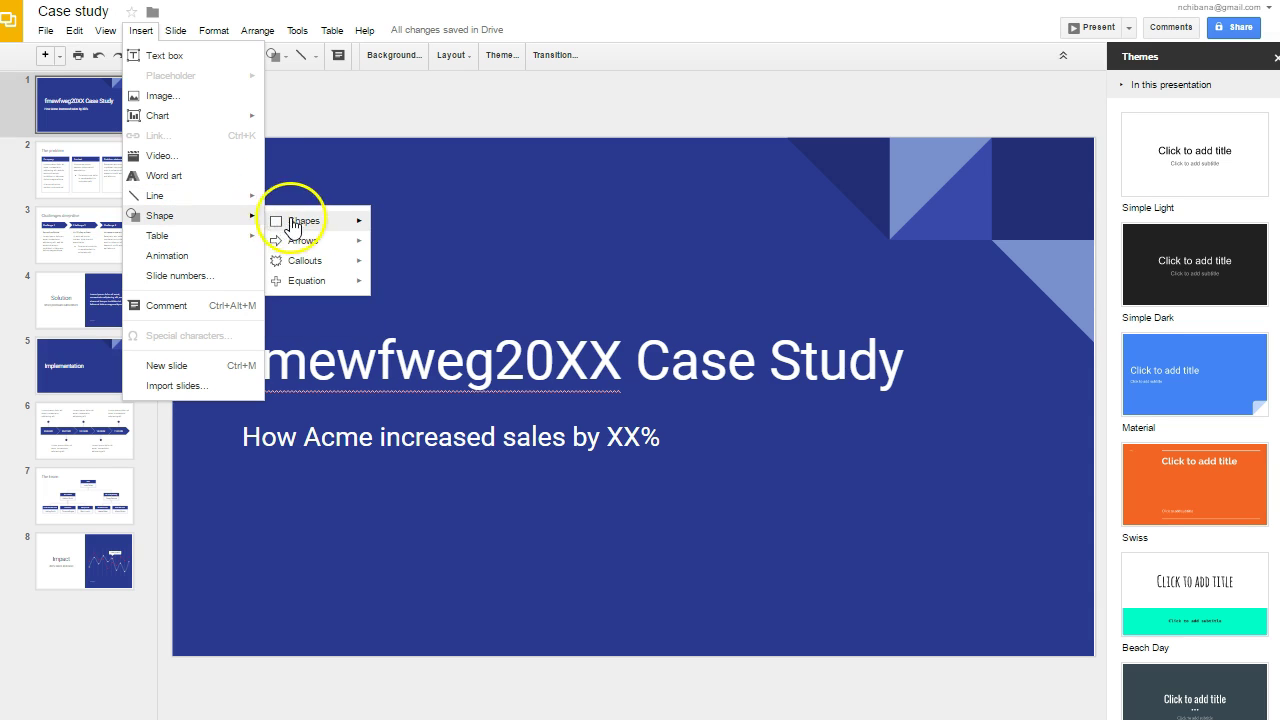
mouse_move(318, 228)
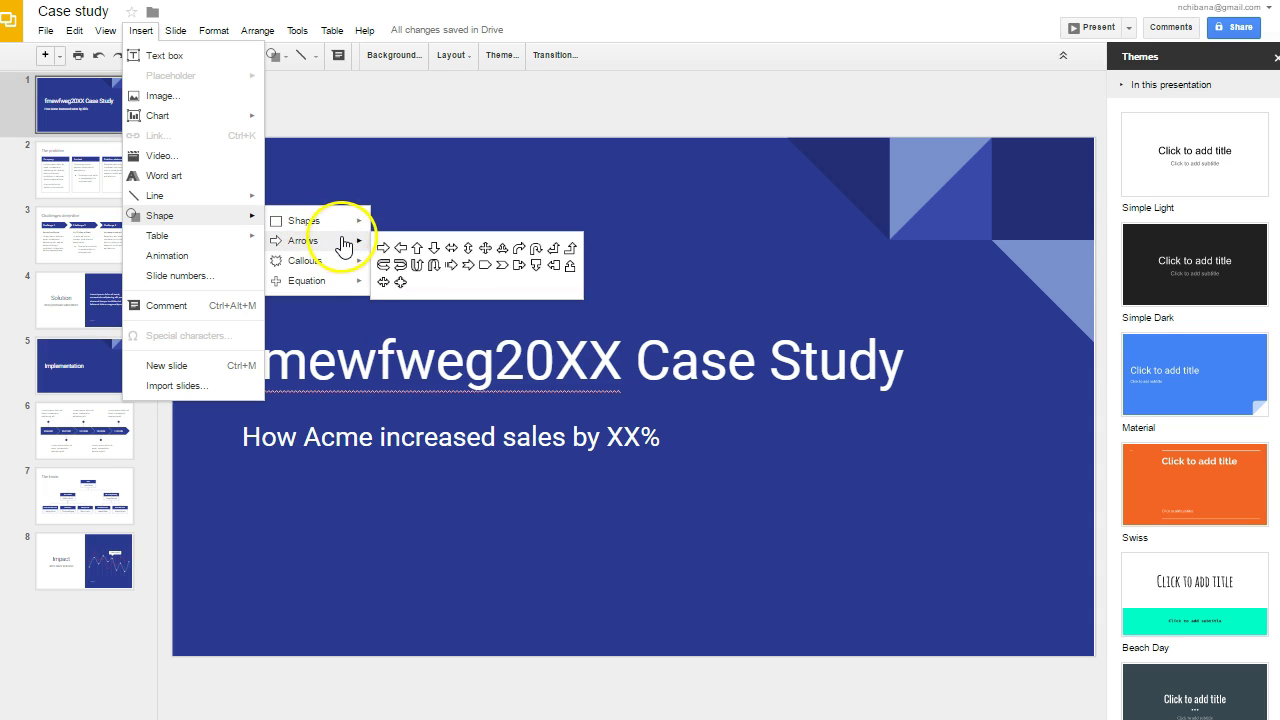
mouse_move(358, 287)
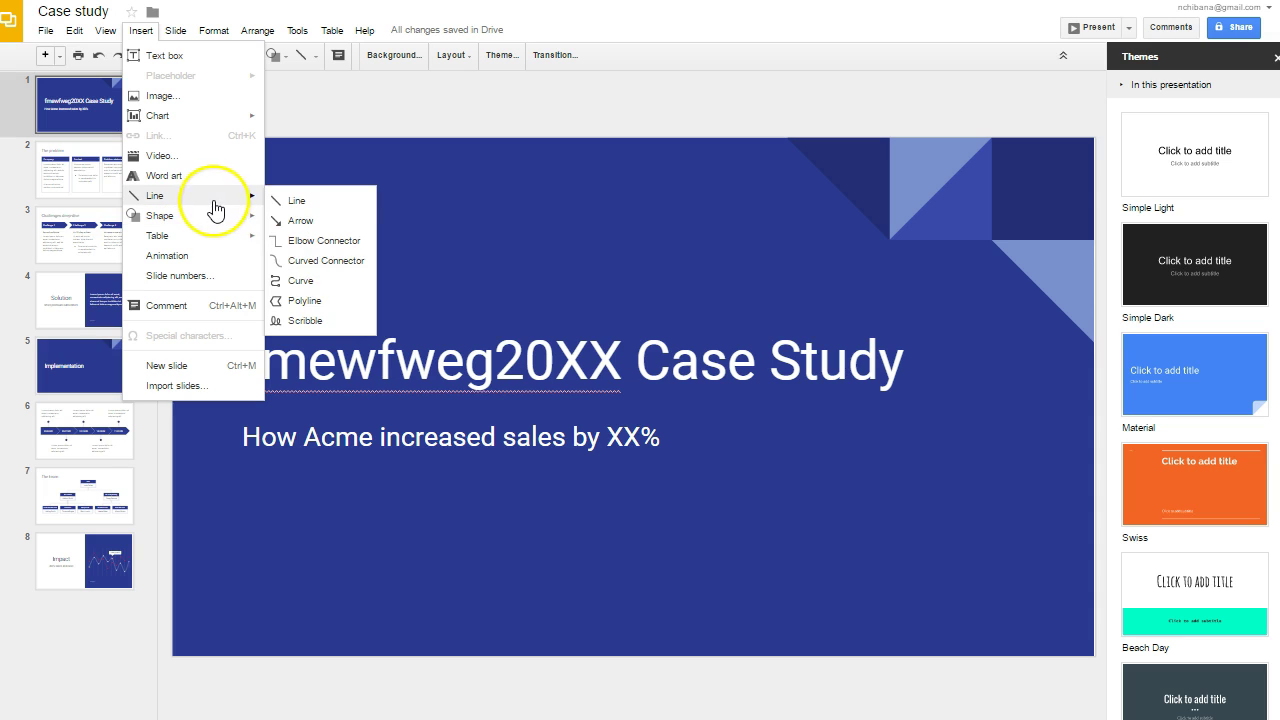
Try inserting a 4 x 4 table on the first slide and stretching its upper edge upward, and undo both changes
mouse_move(222, 243)
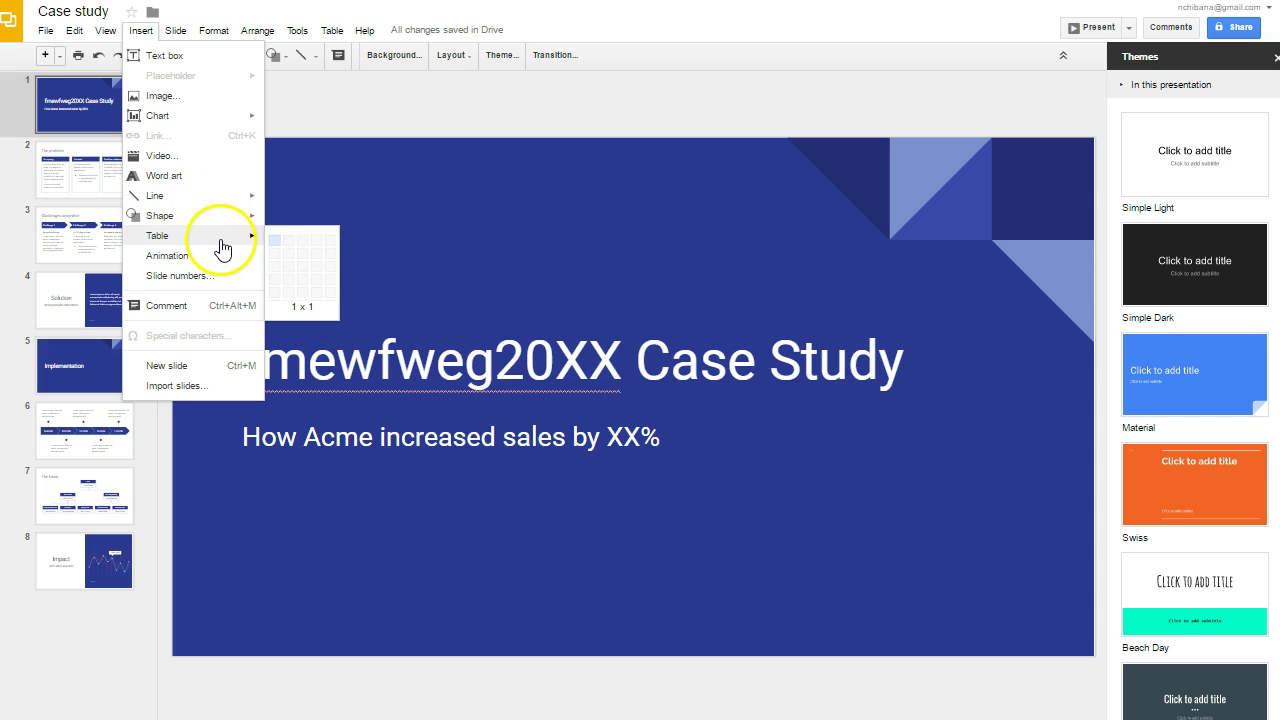
left_click(319, 285)
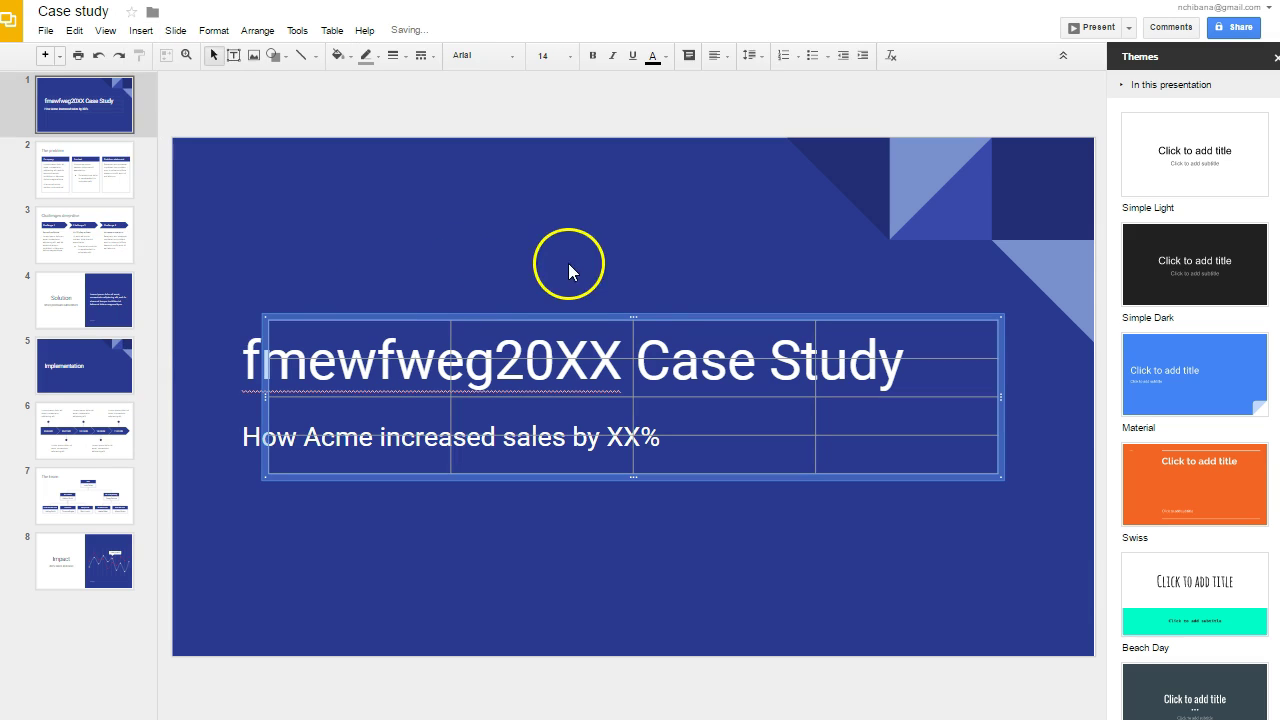
left_click_drag(640, 318, 639, 241)
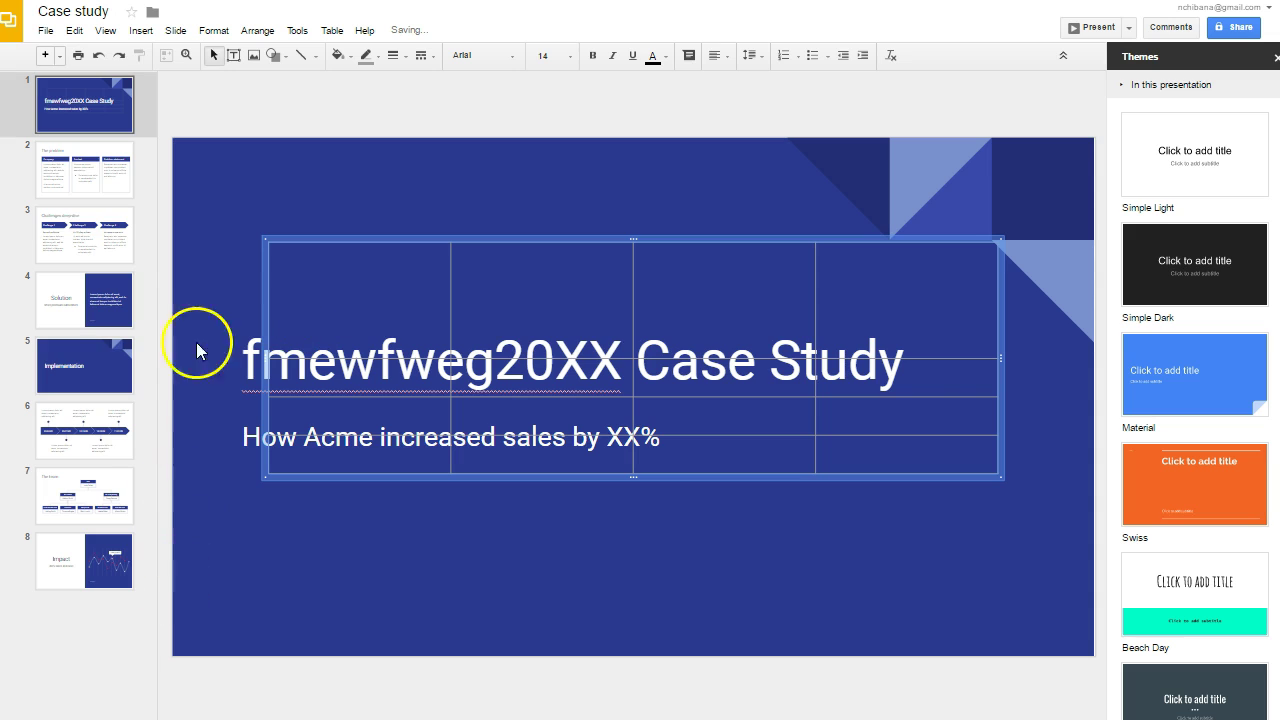
left_click(99, 56)
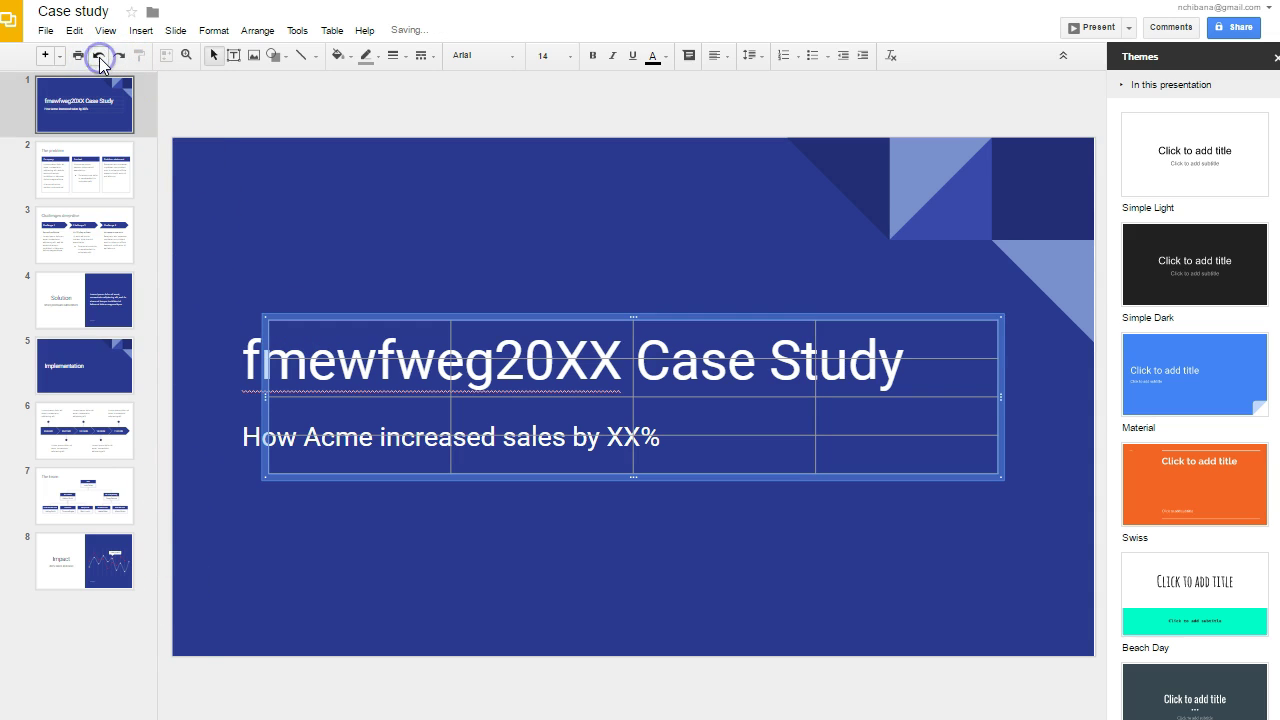
left_click(99, 56)
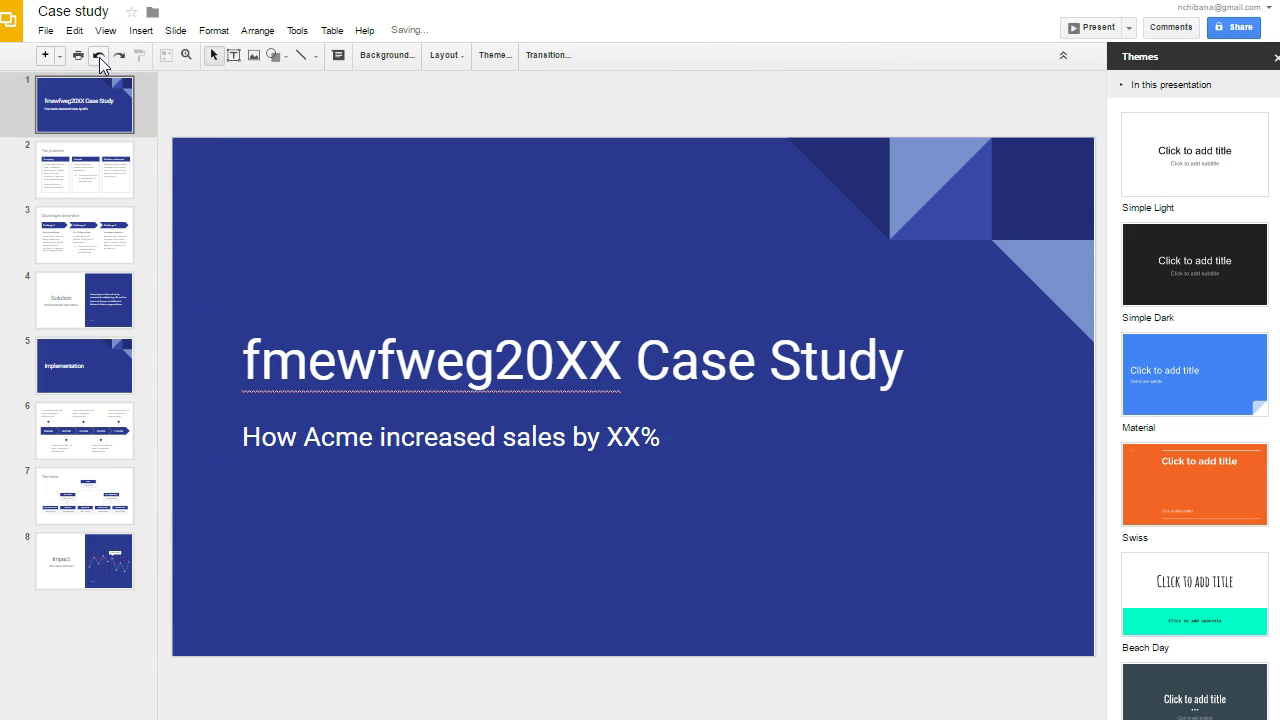
Add two Fade in animations, both starting On click, to the title on the first slide
left_click(136, 32)
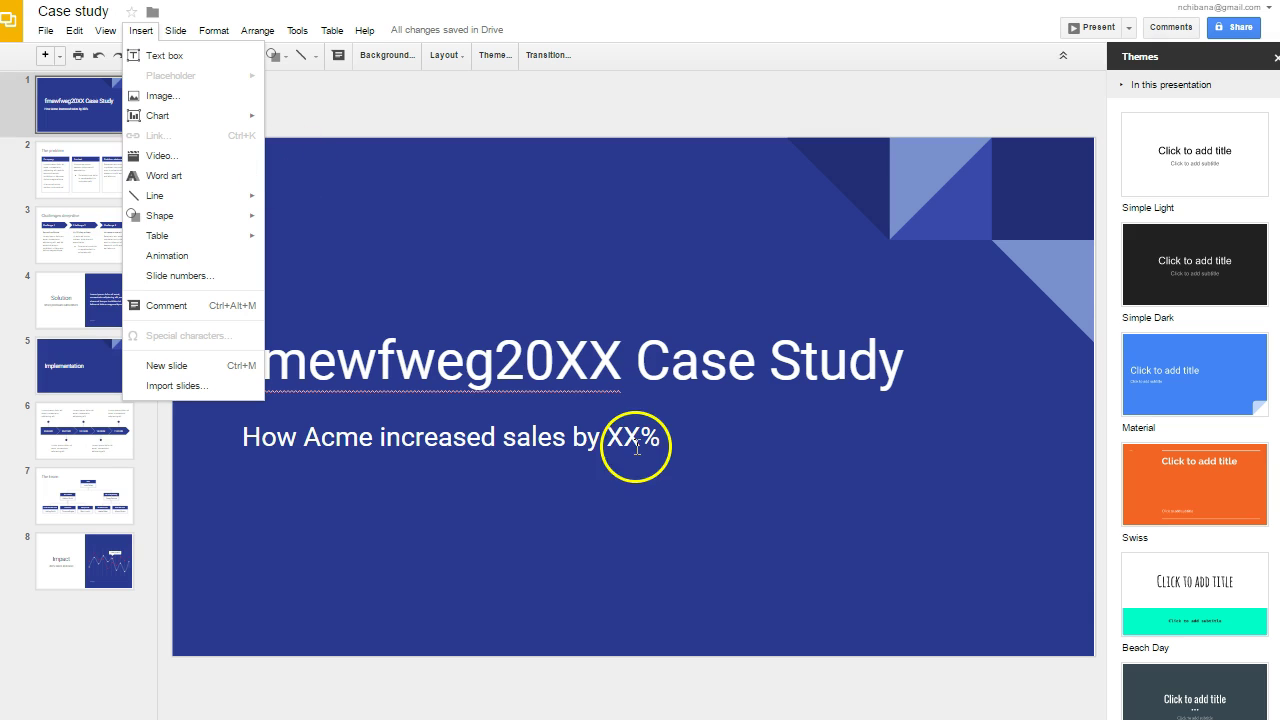
left_click(598, 362)
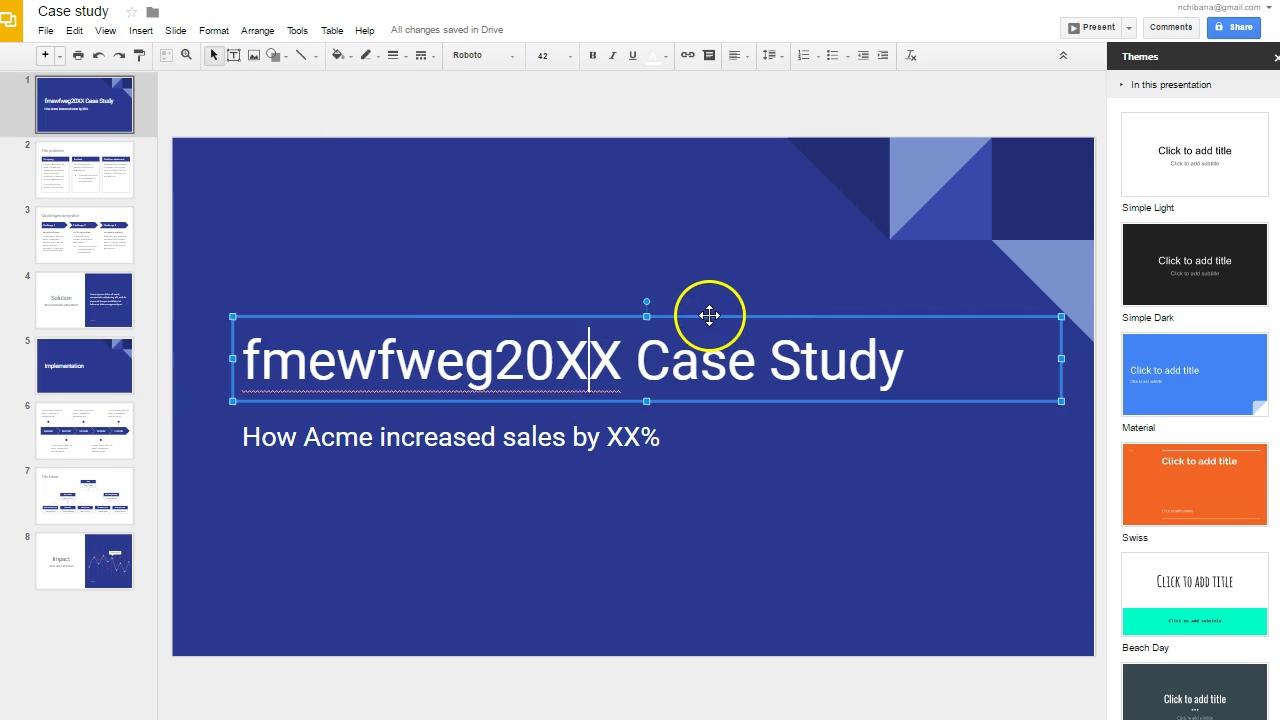
left_click(141, 30)
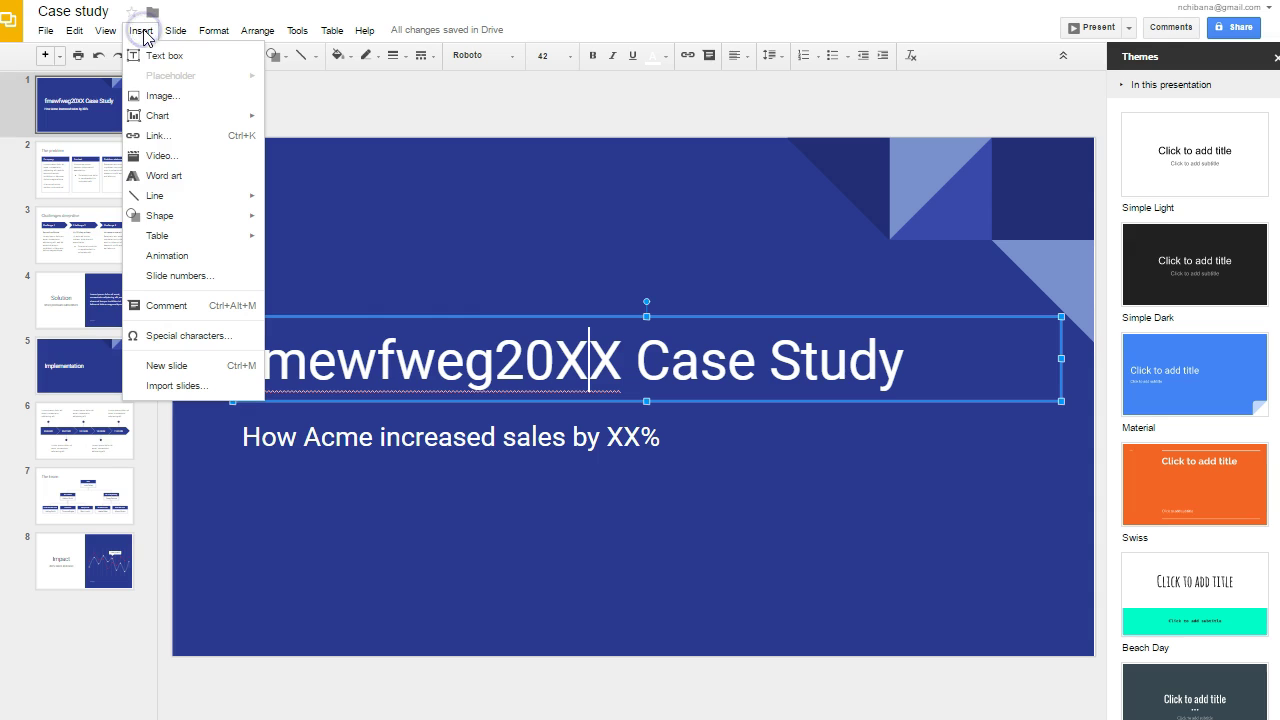
left_click(177, 254)
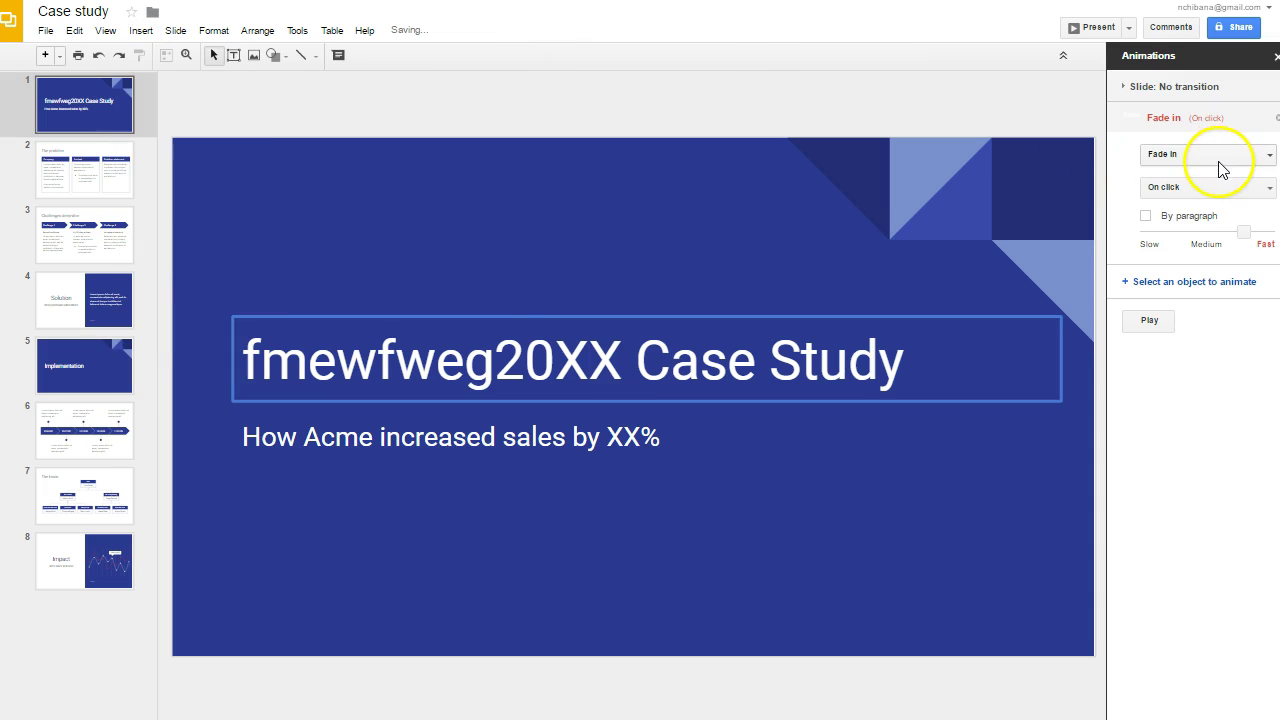
left_click(1163, 284)
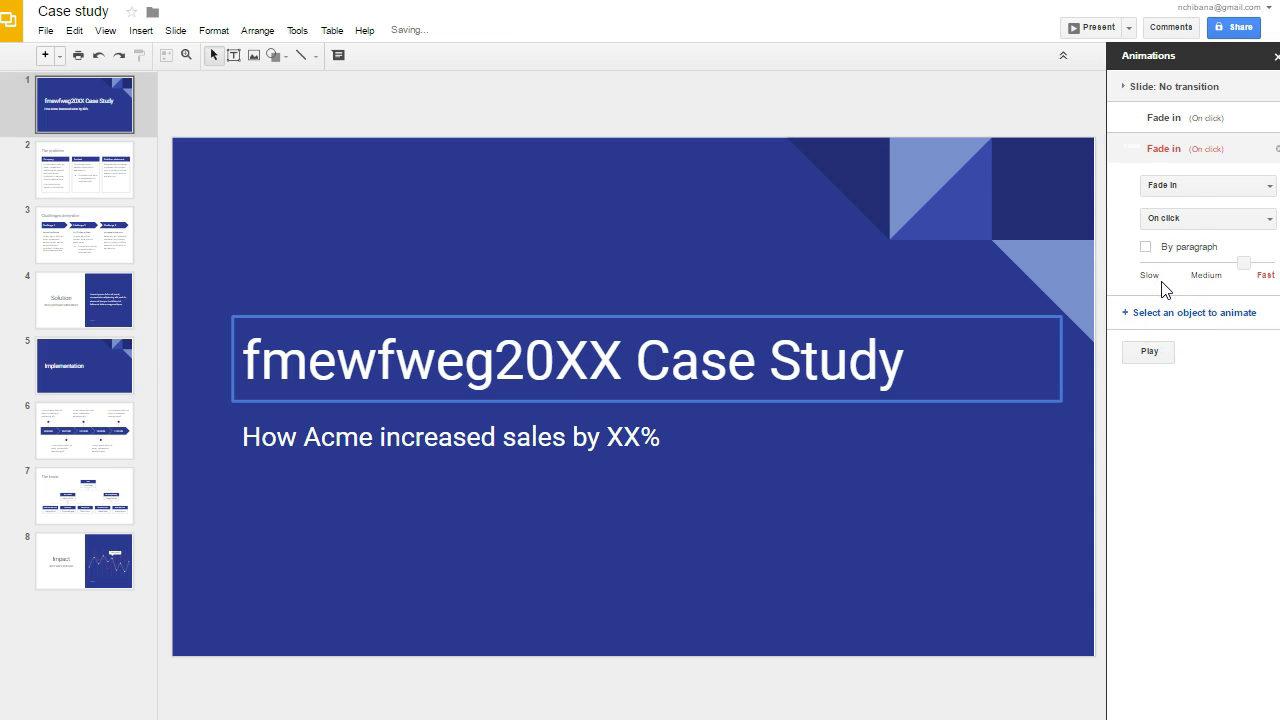
Examine the effect types and start conditions available for the title's second animation, and close the animation settings without changing them
left_click(1162, 188)
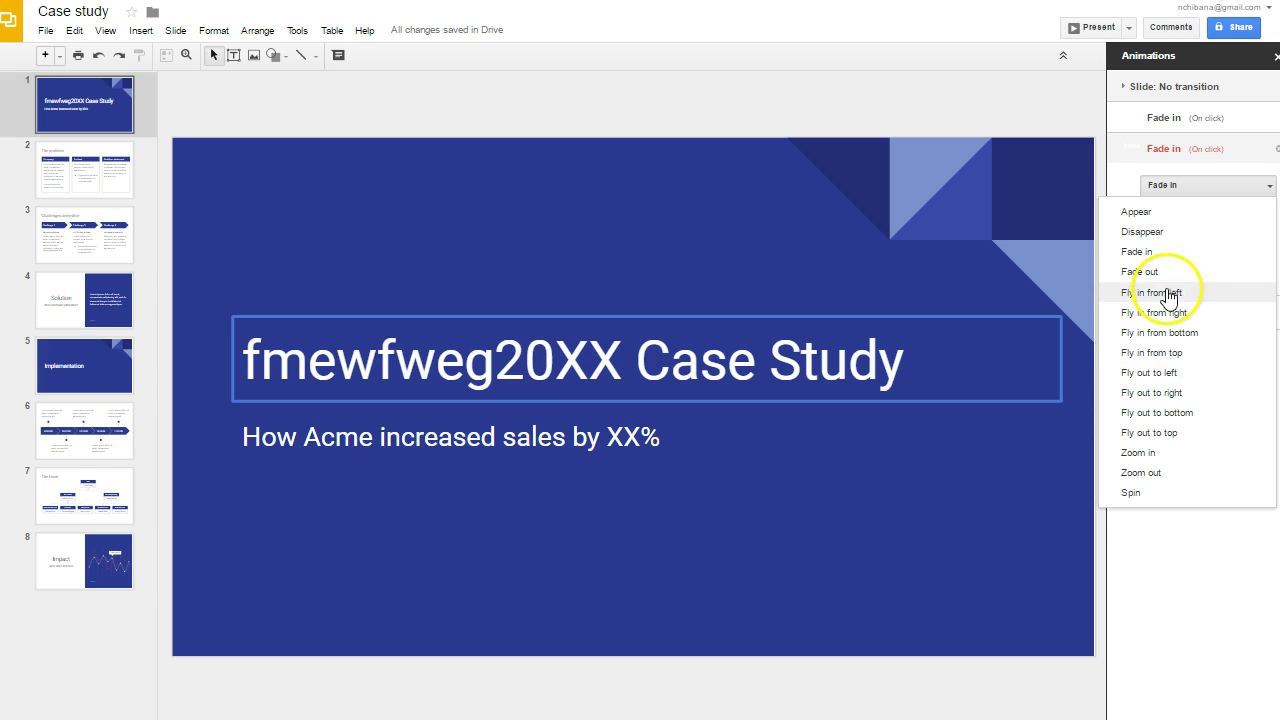
left_click(1130, 174)
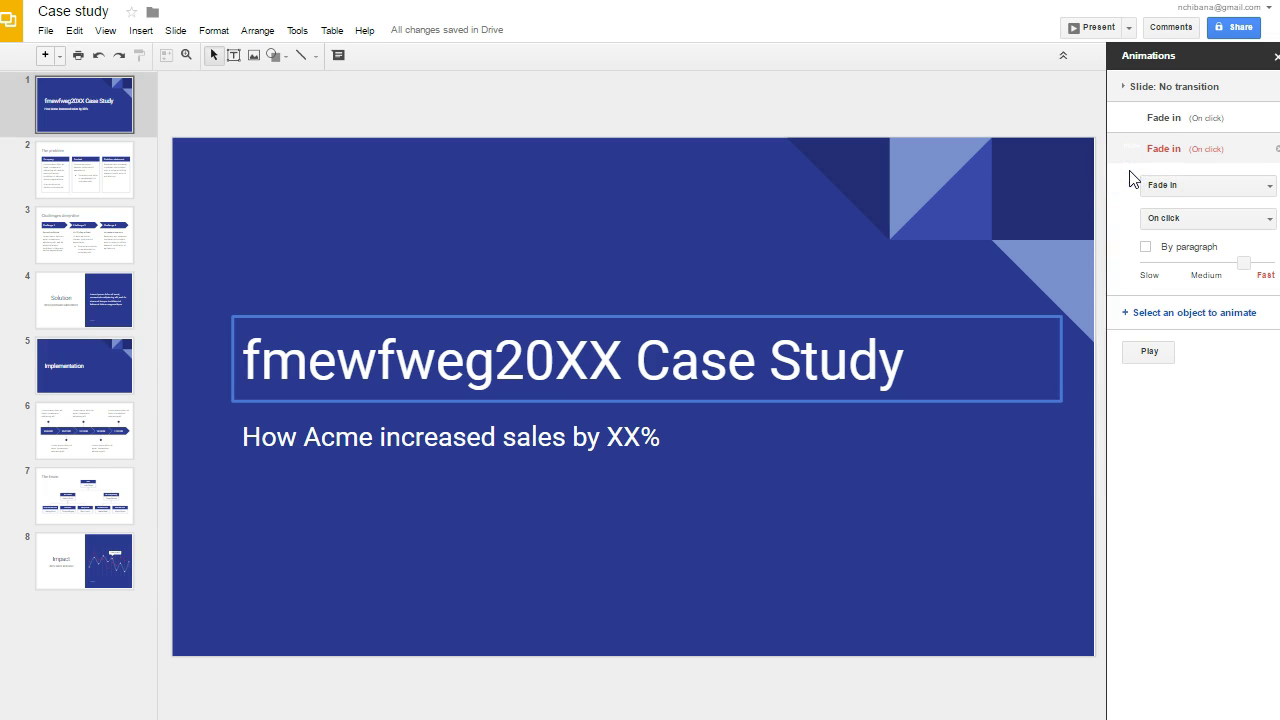
left_click(1160, 220)
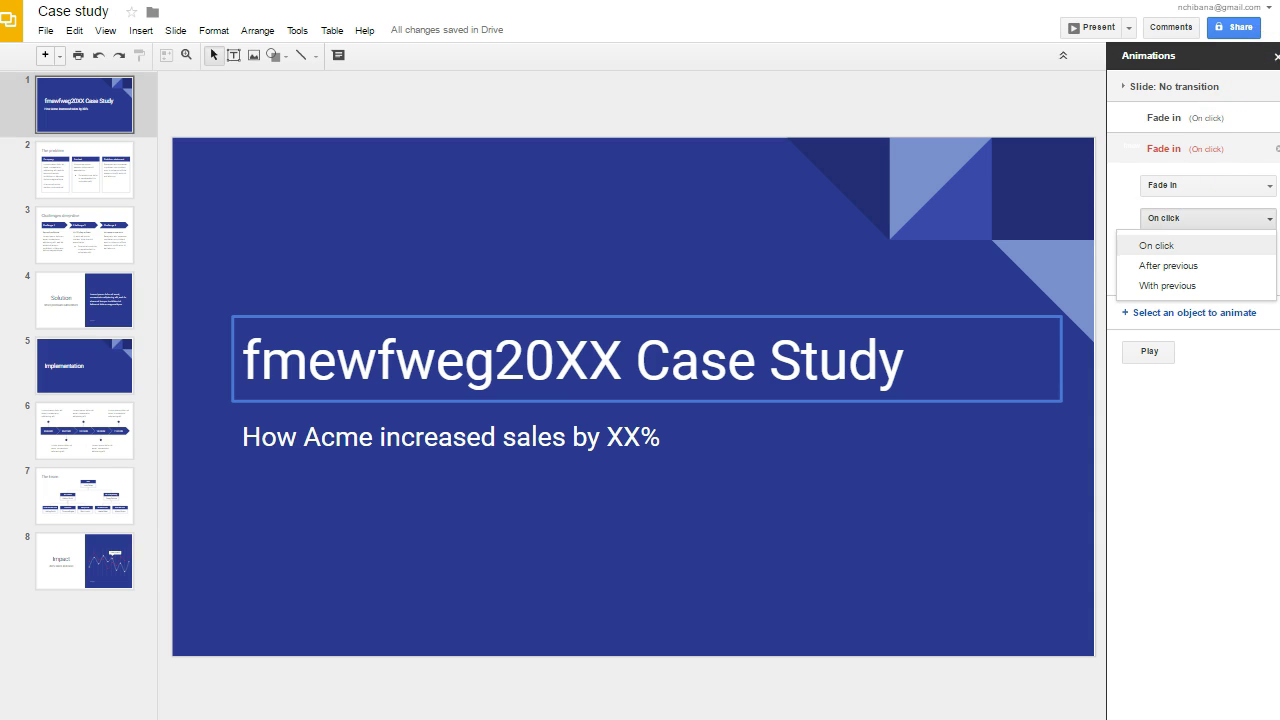
left_click(1276, 56)
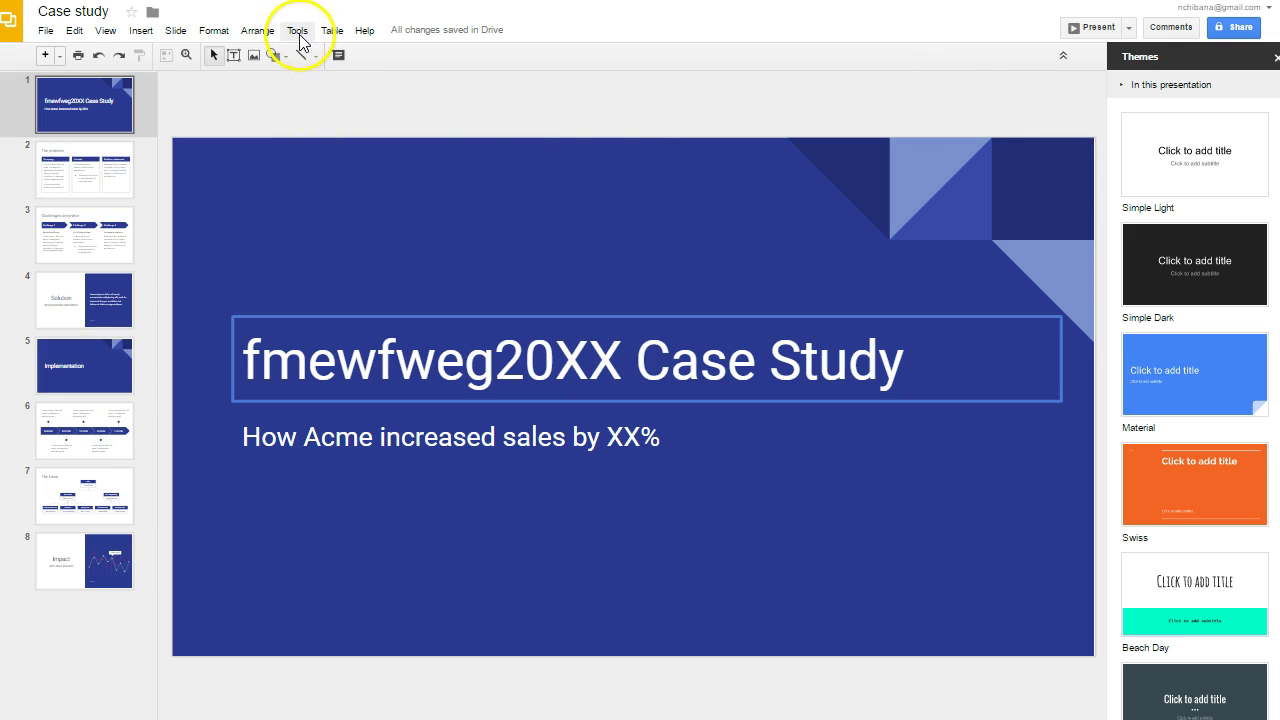
Fill the title's text box on the first slide with orange
left_click(384, 354)
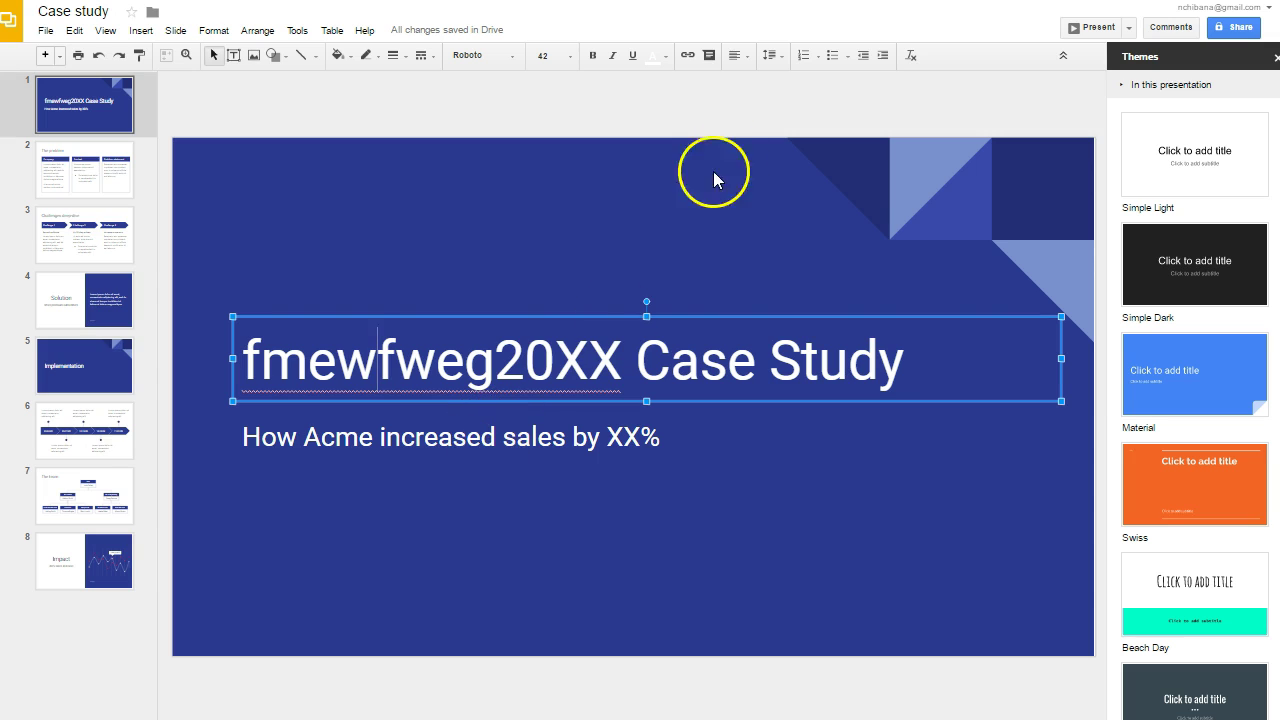
double_click(745, 352)
triple_click(745, 352)
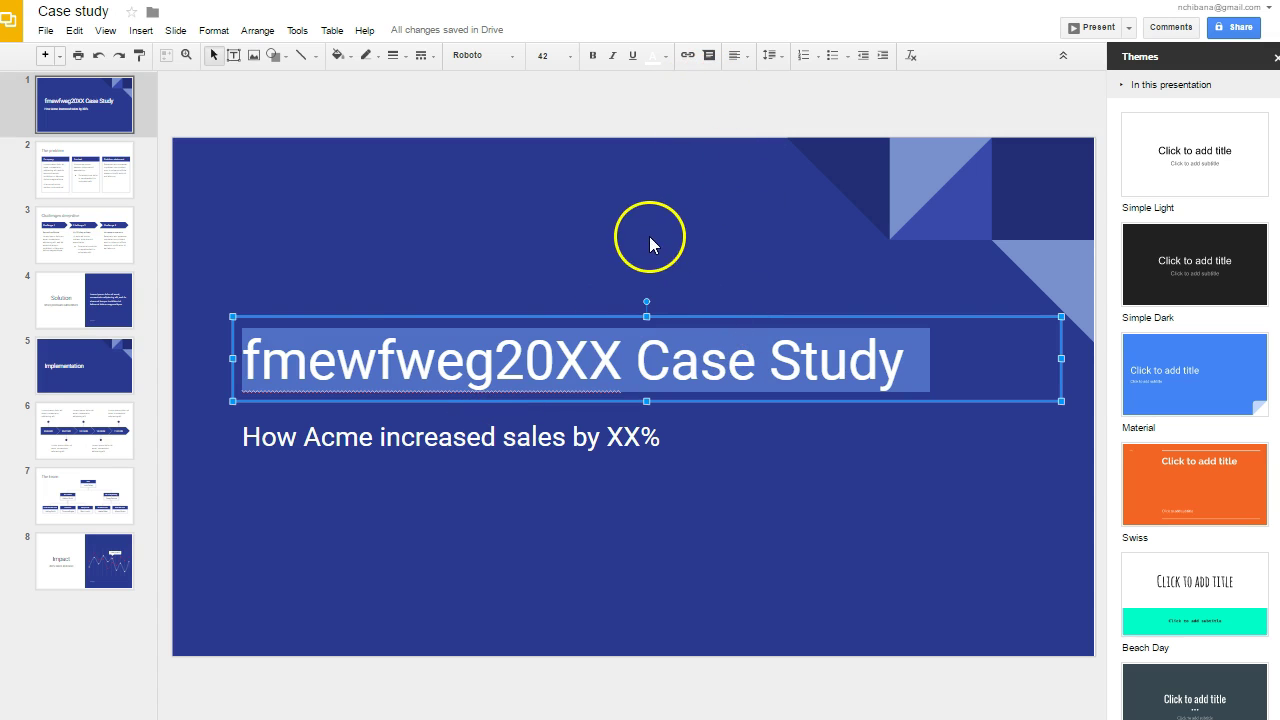
left_click(337, 56)
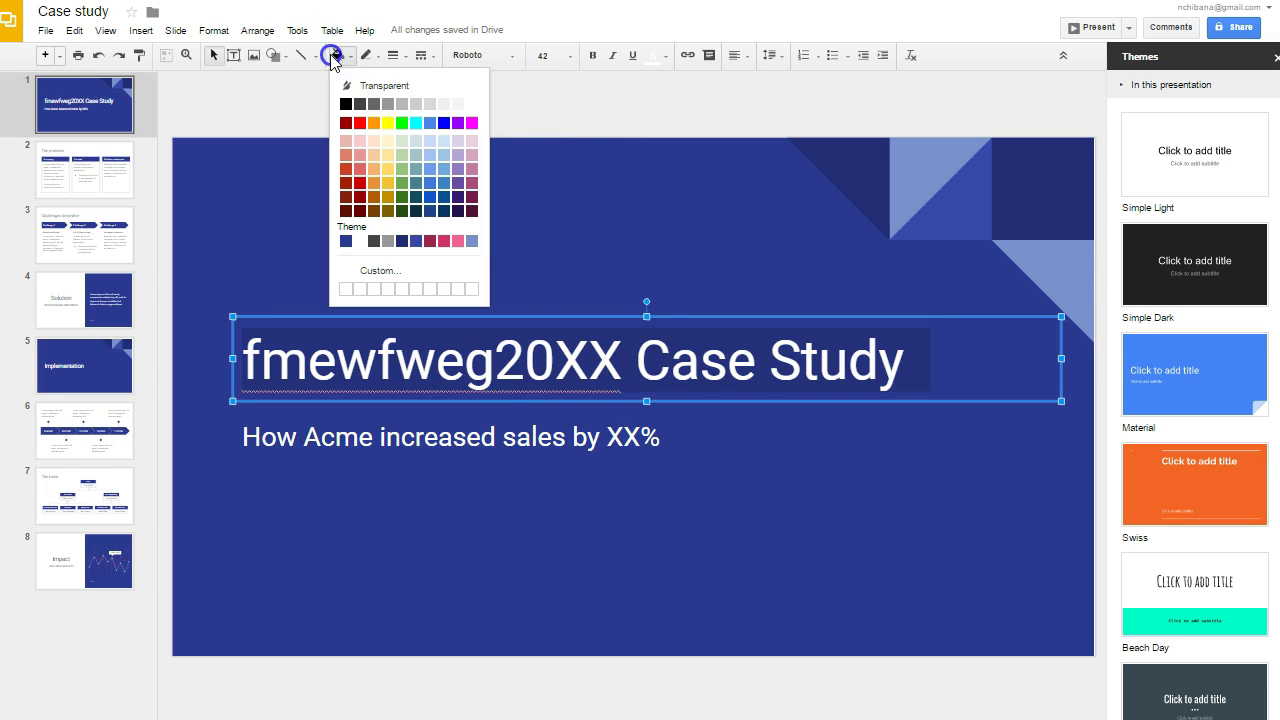
left_click(374, 123)
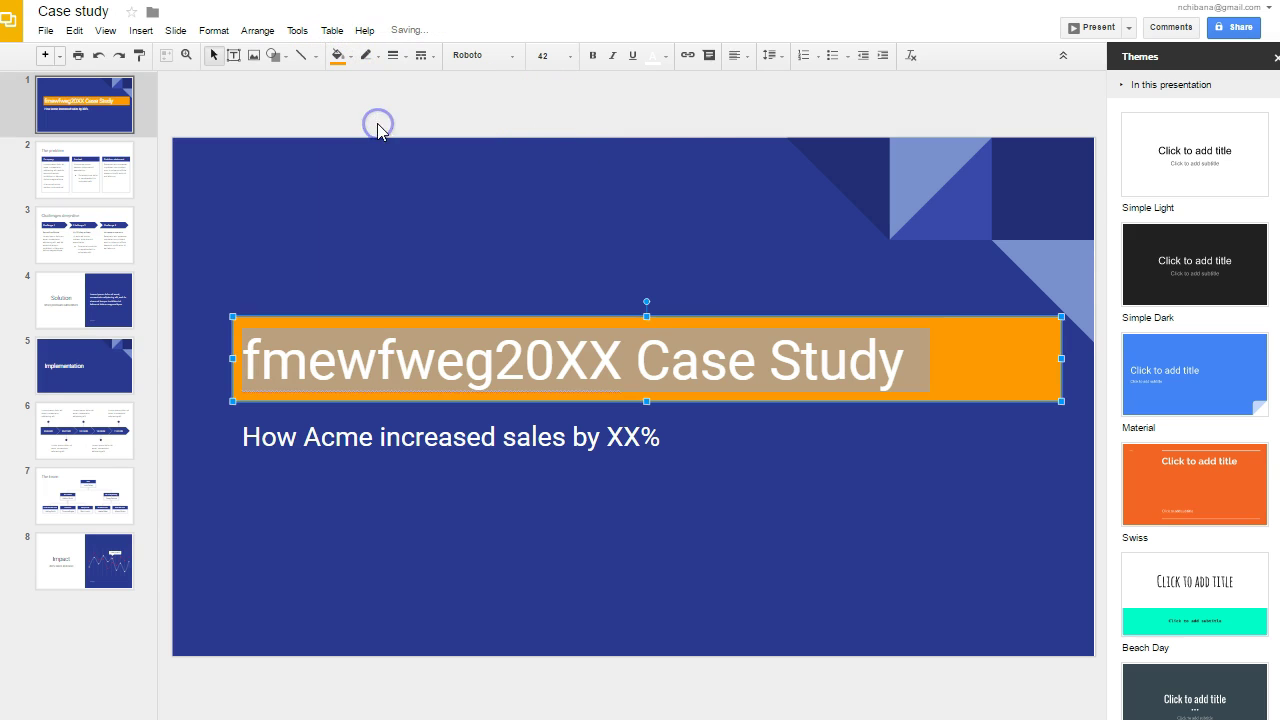
Examine the link options for the title text, and close them without adding a link
left_click(687, 55)
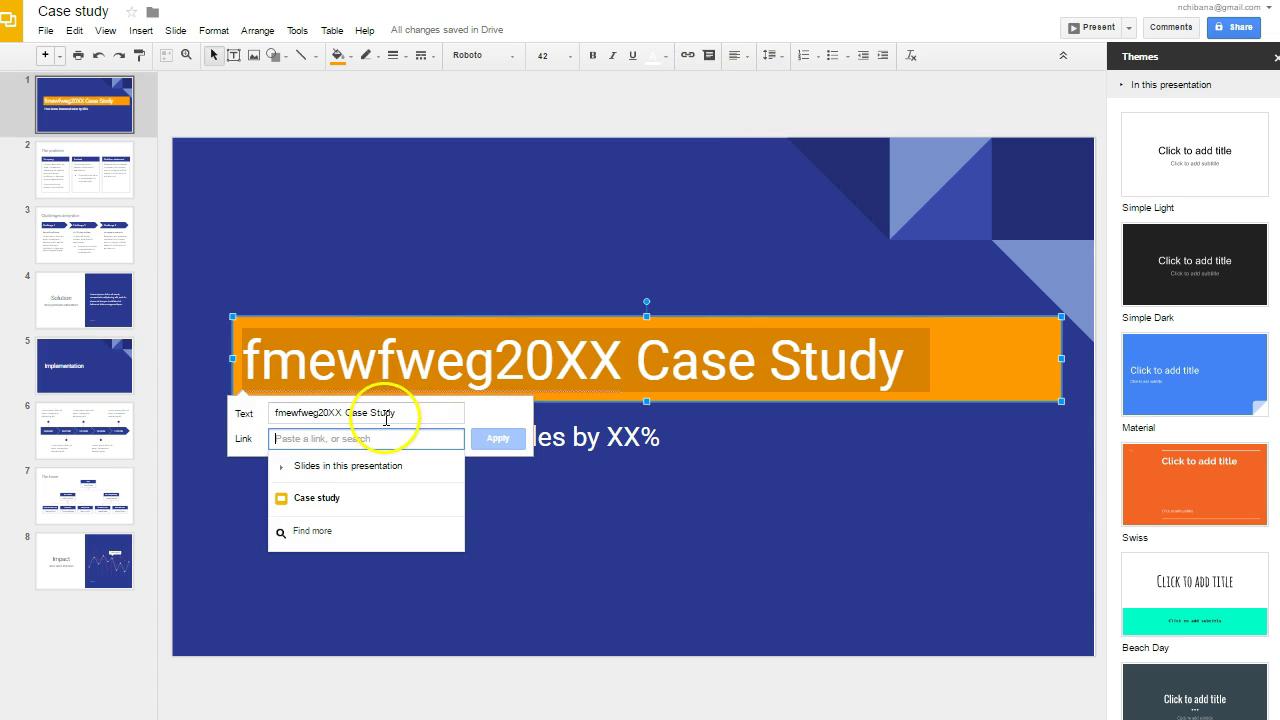
left_click(375, 439)
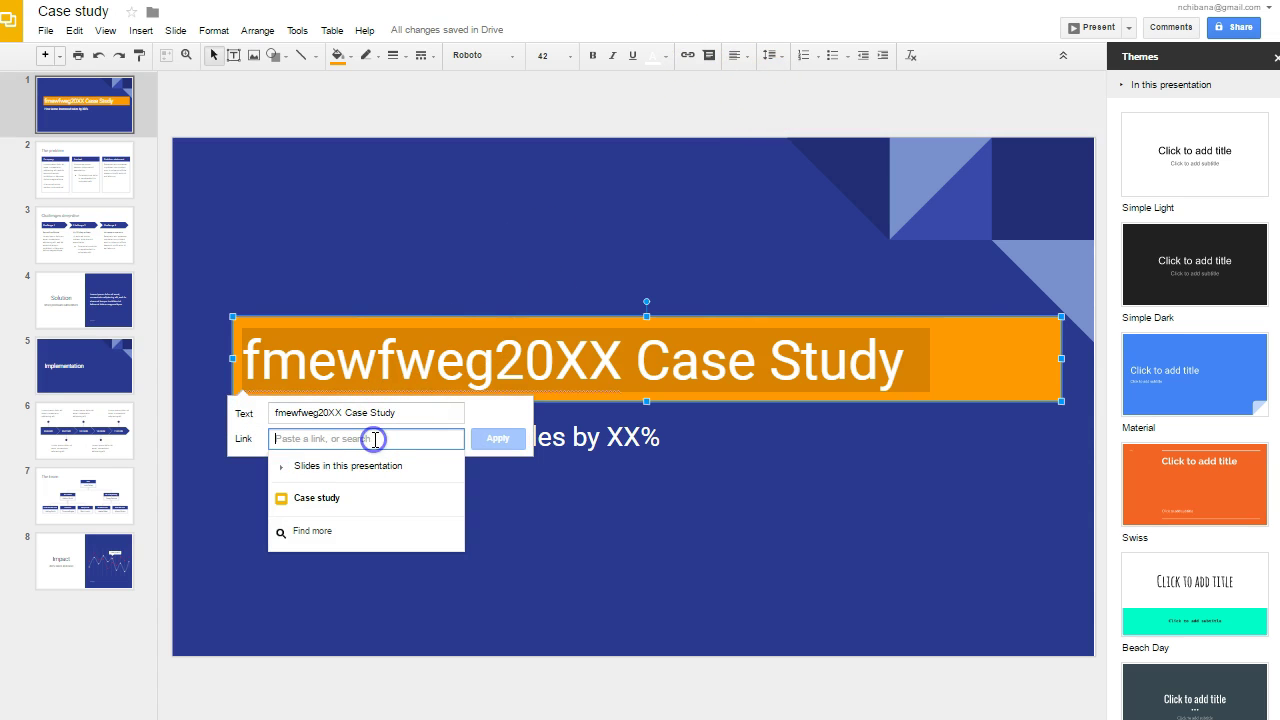
left_click(527, 490)
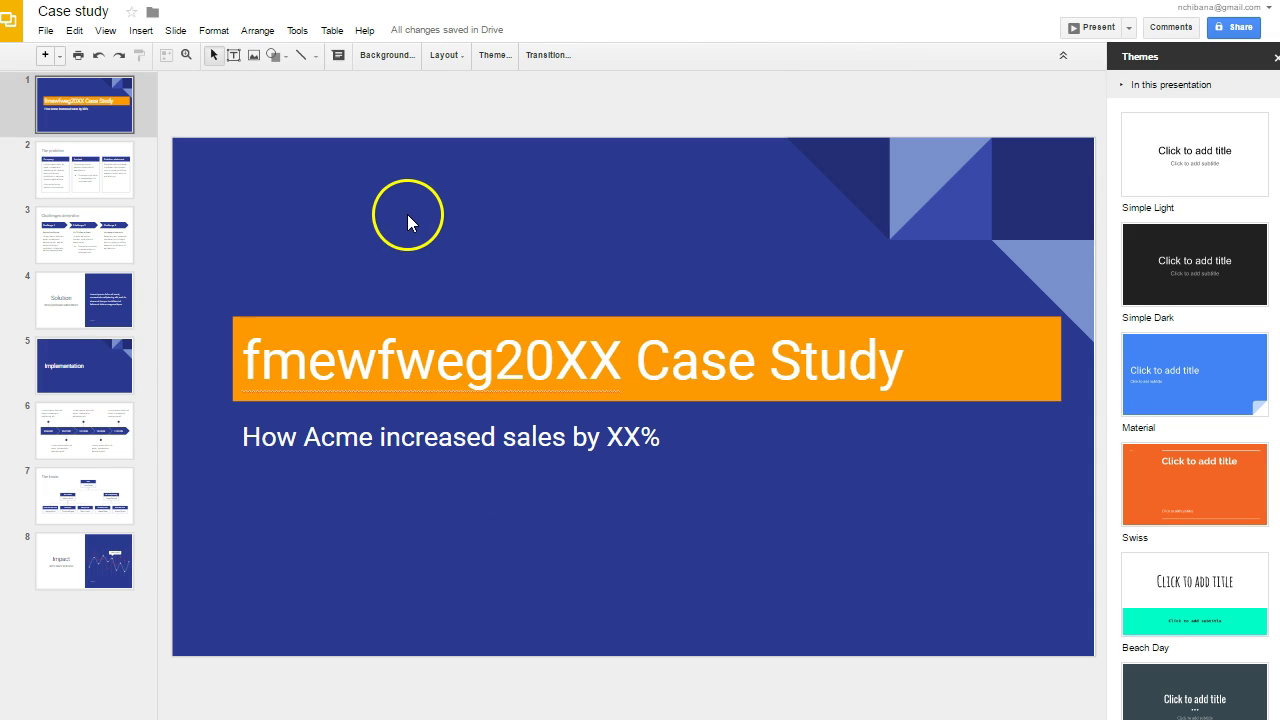
Move the orange title box up and slightly to the left on the first slide
left_click(428, 323)
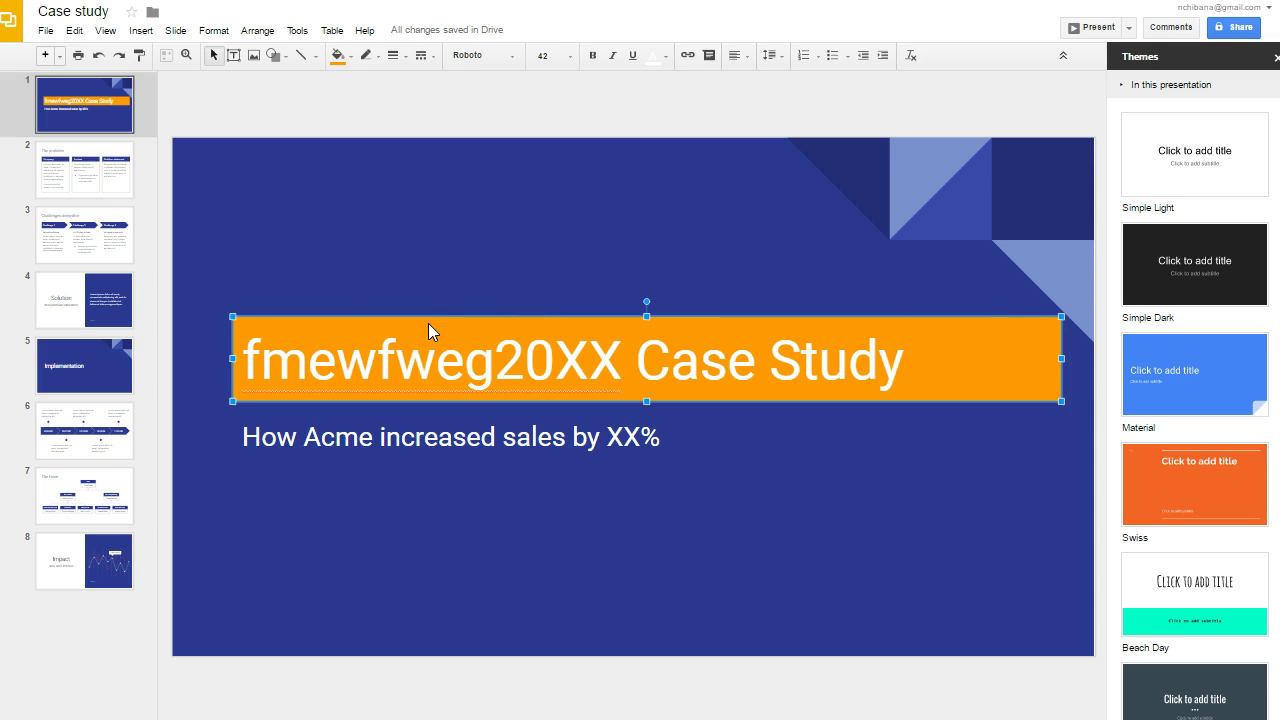
left_click_drag(428, 323, 401, 230)
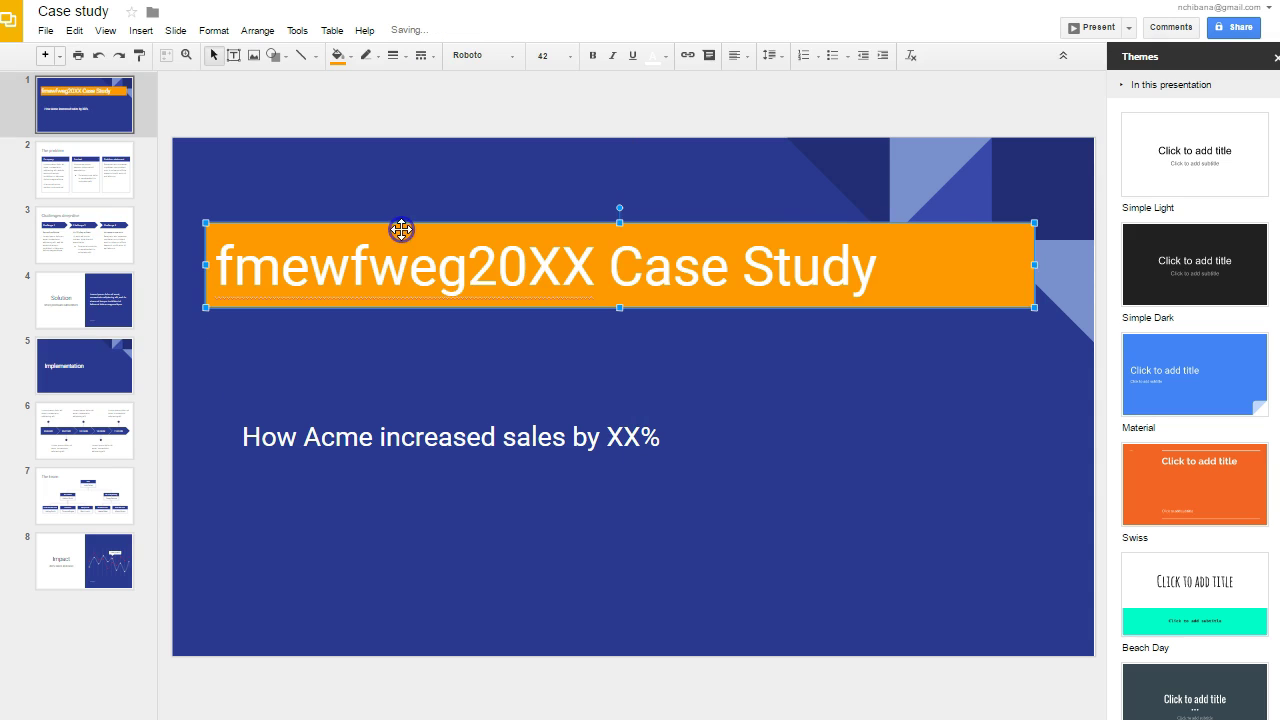